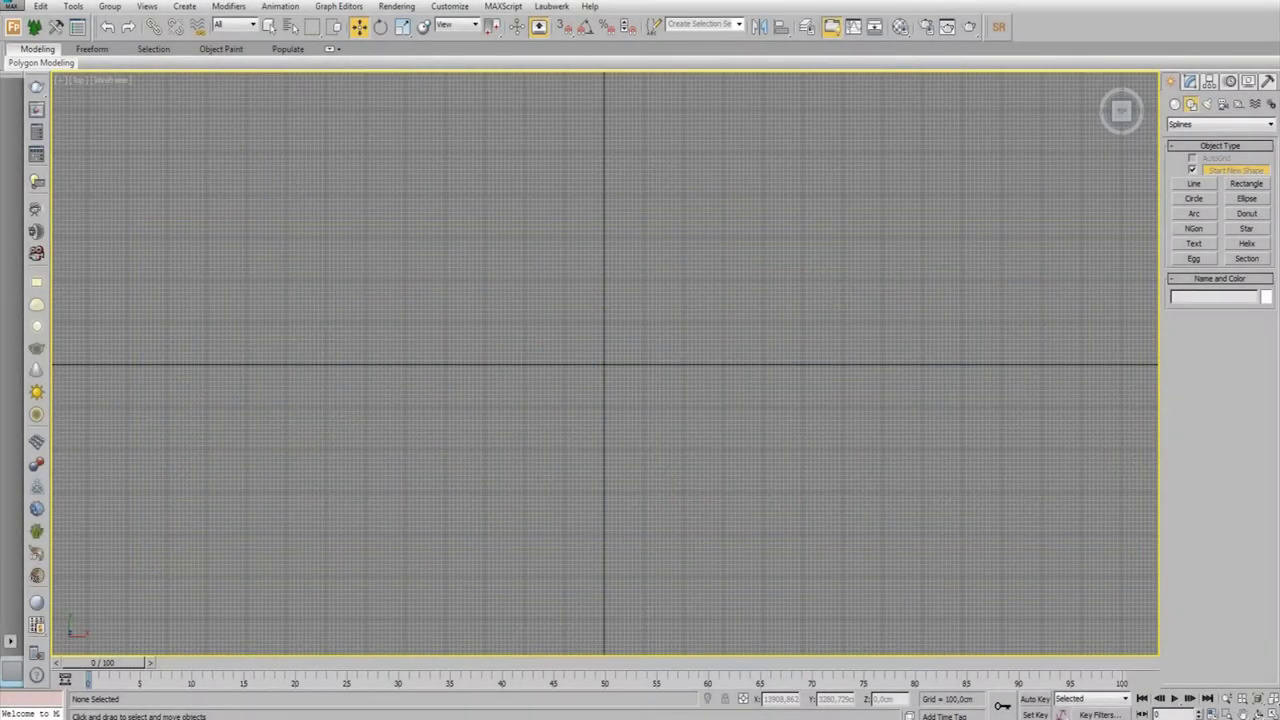
# Draw a large rectangle in the top view and convert it to an editable spline
pyautogui.click(1246, 183)
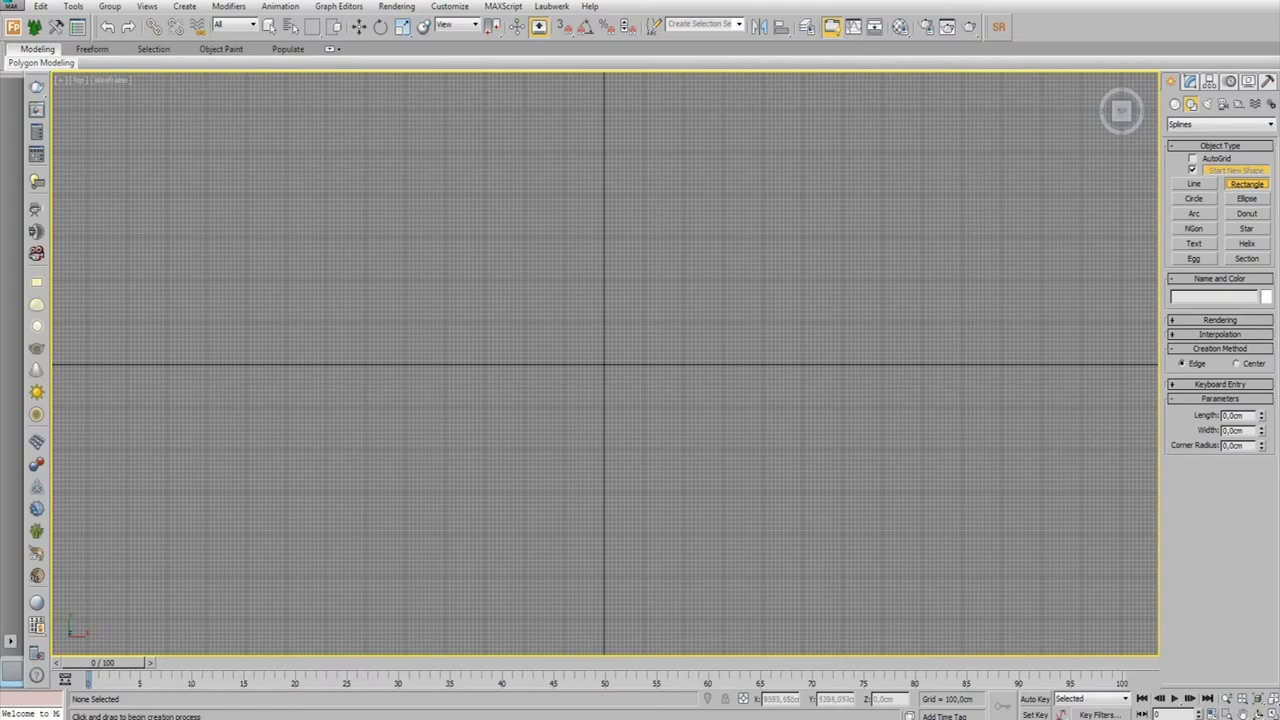
pyautogui.moveTo(996, 121)
pyautogui.mouseDown()
pyautogui.moveTo(337, 531)
pyautogui.moveTo(217, 579)
pyautogui.mouseUp()
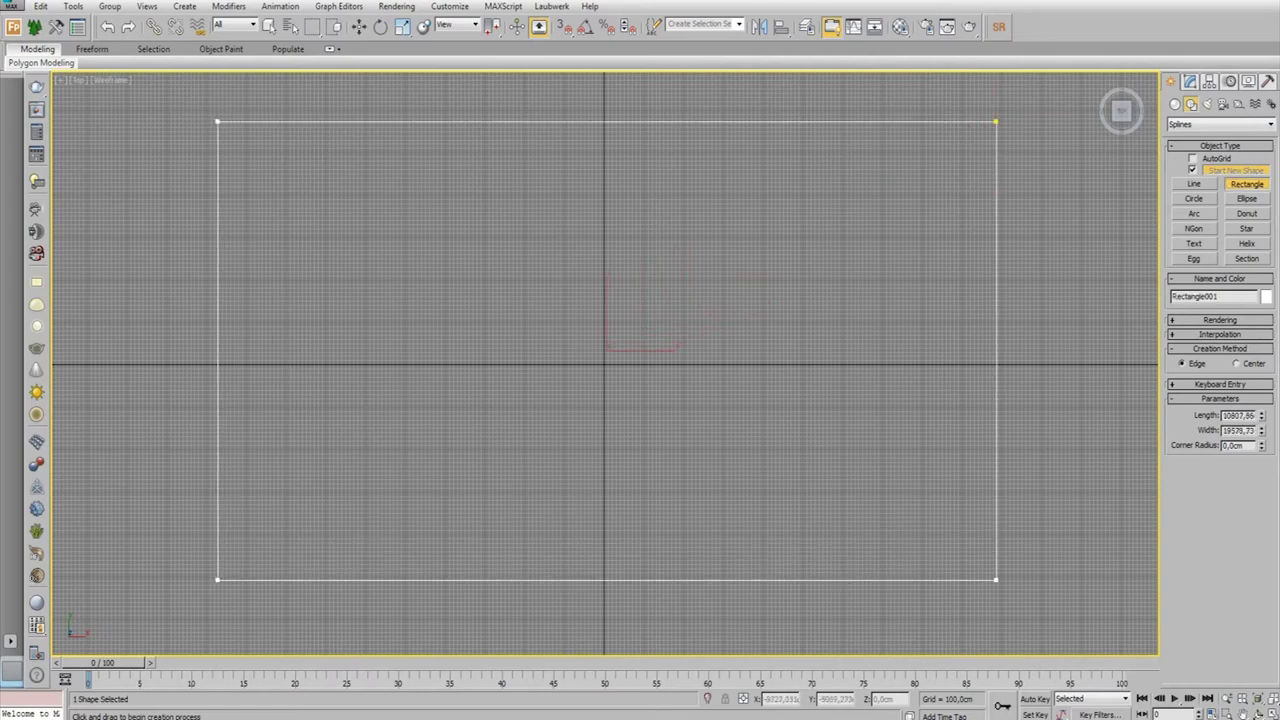
pyautogui.rightClick(914, 308)
pyautogui.rightClick(914, 308)
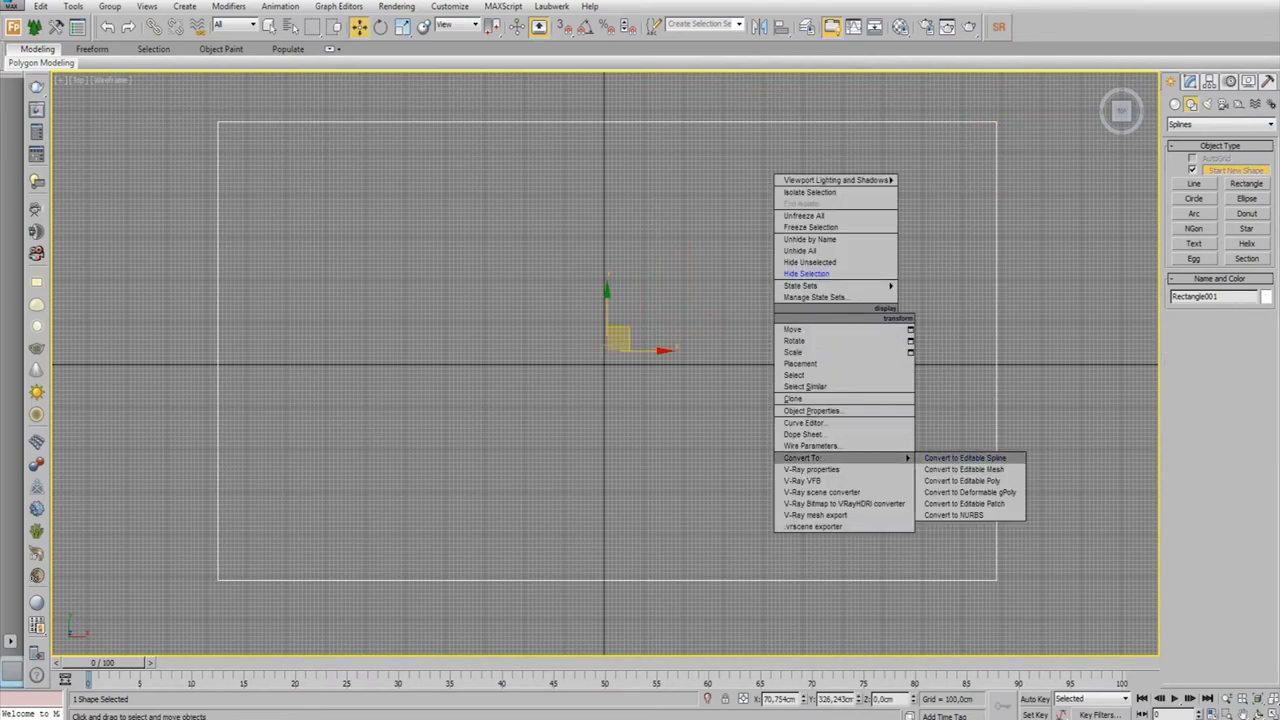
pyautogui.click(960, 457)
# Set all four rectangle vertices to Corner and fillet them into large rounded corners
pyautogui.click(1175, 139)
pyautogui.click(1199, 150)
pyautogui.hotkey('ctrl', 'a')
pyautogui.rightClick(765, 304)
pyautogui.click(743, 219)
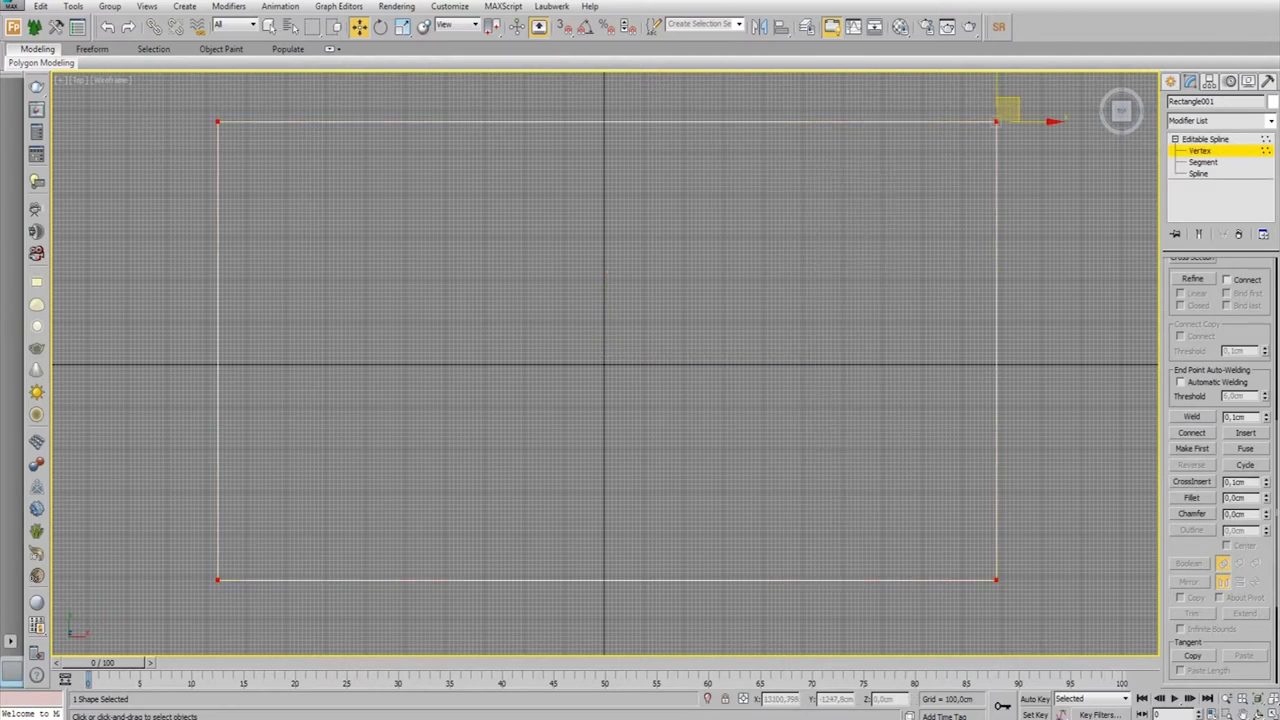
pyautogui.click(1192, 497)
pyautogui.moveTo(995, 121); pyautogui.dragTo(995, 80)
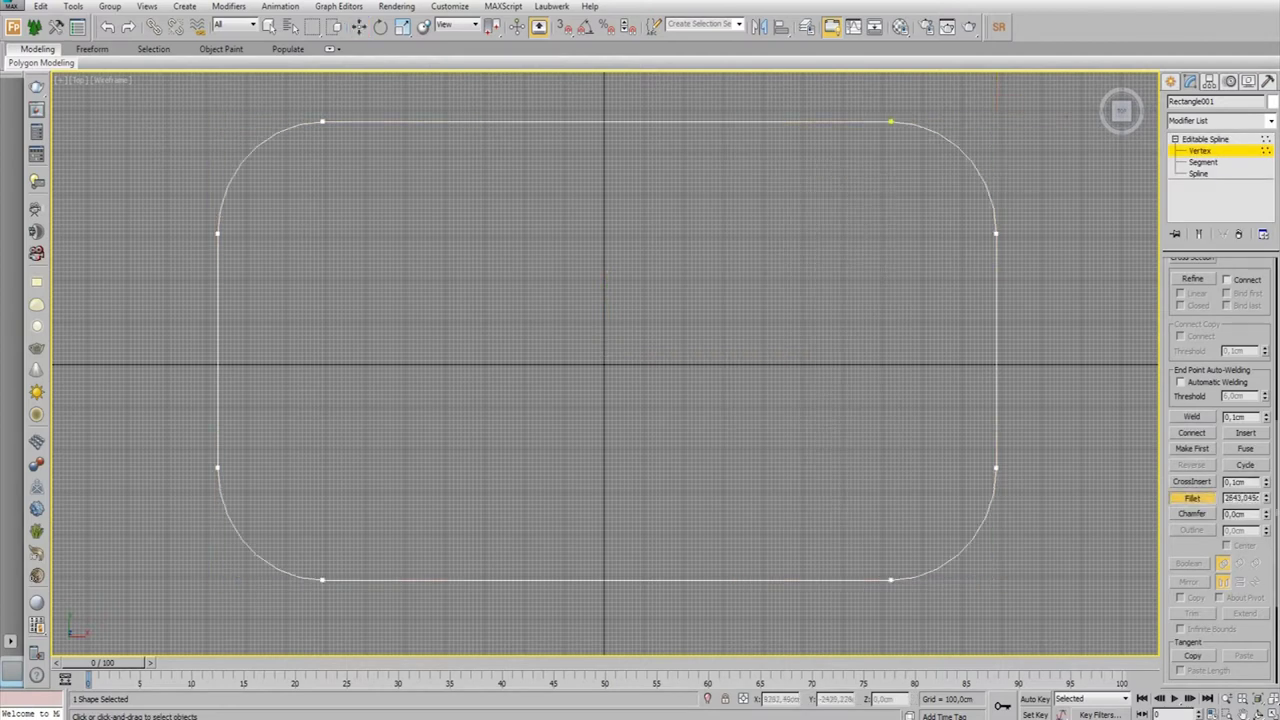
pyautogui.moveTo(995, 80); pyautogui.dragTo(995, 80)
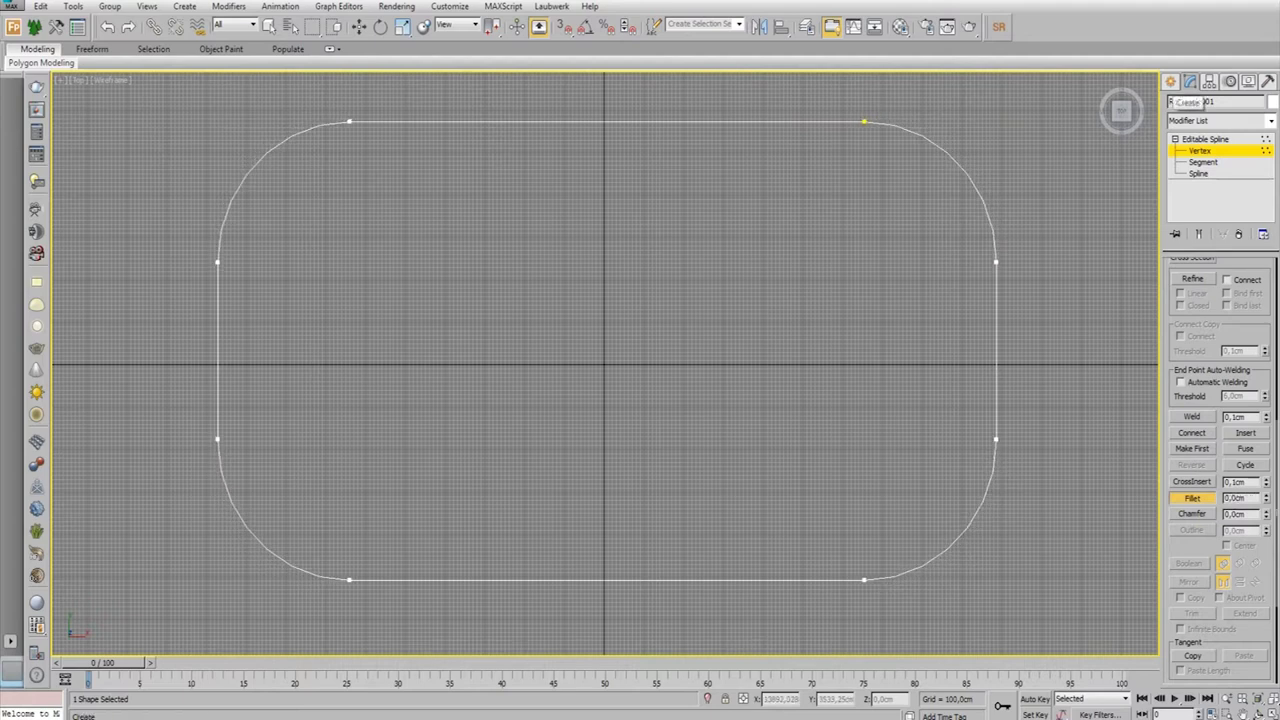
# Outline the rounded rectangle spline to add a parallel inner edge for the road ring
pyautogui.press('3')
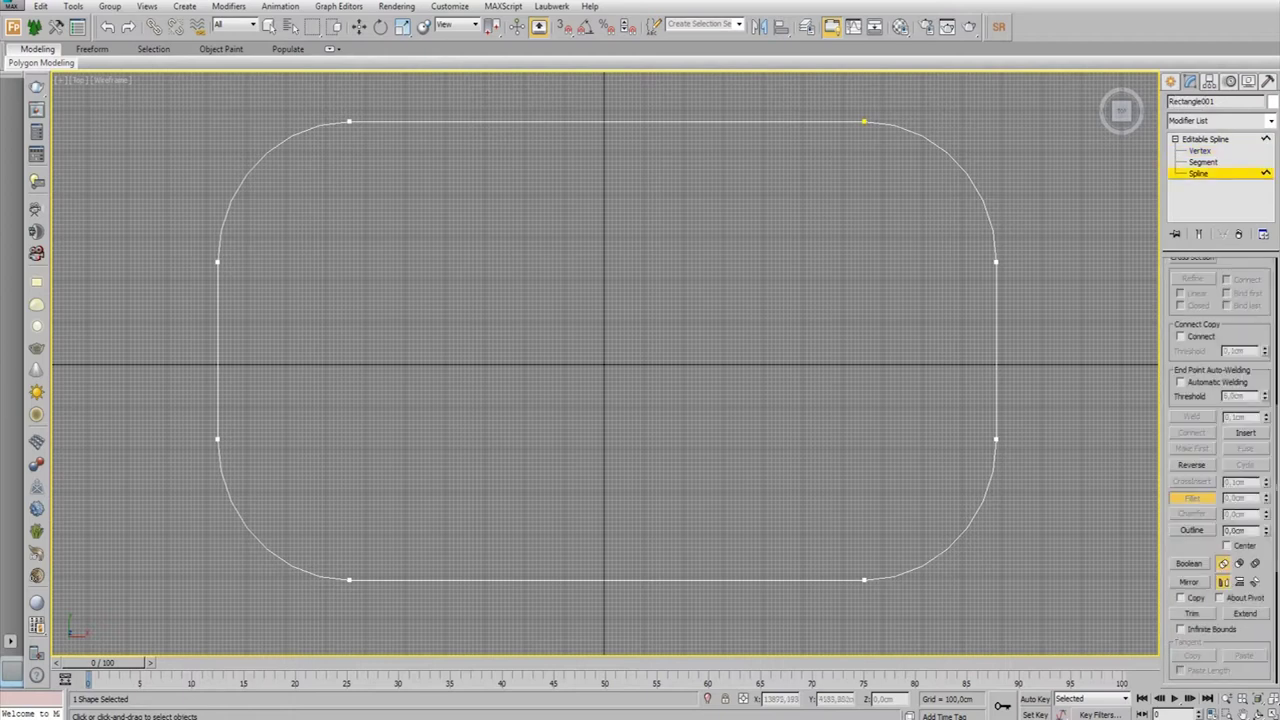
pyautogui.moveTo(1030, 258); pyautogui.dragTo(1030, 258)
pyautogui.click(1191, 530)
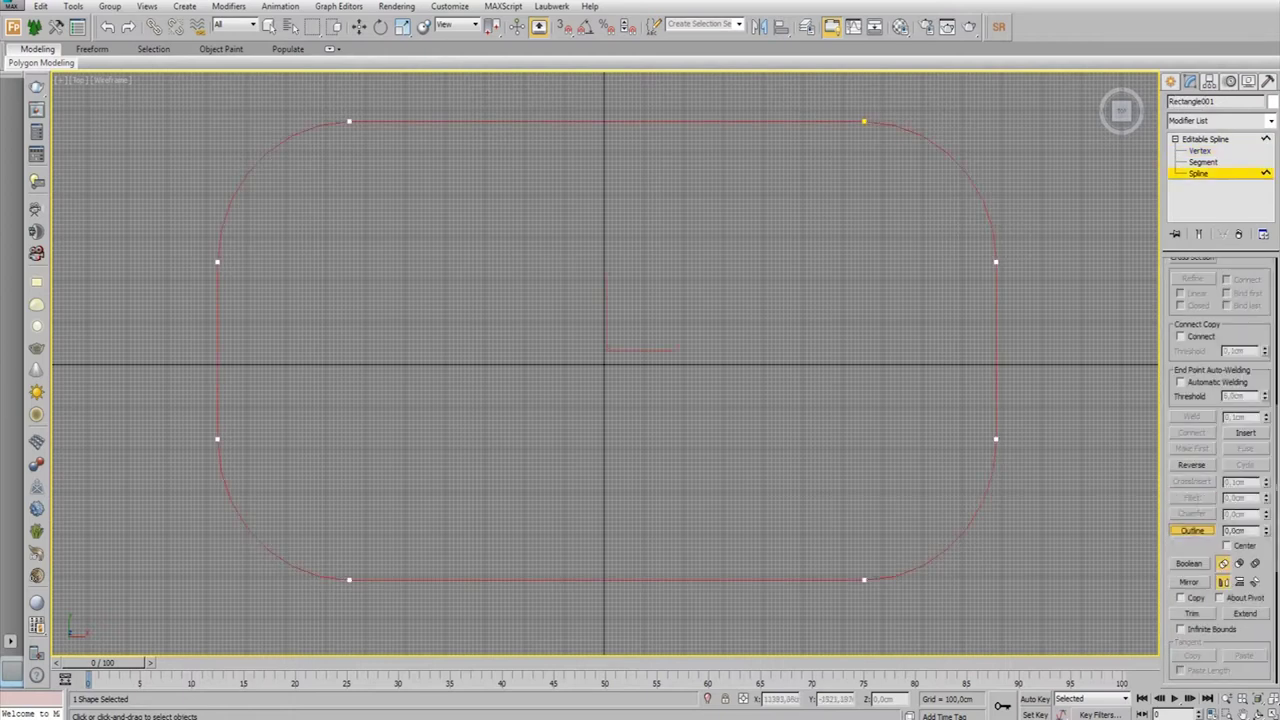
pyautogui.moveTo(996, 360); pyautogui.dragTo(1022, 363)
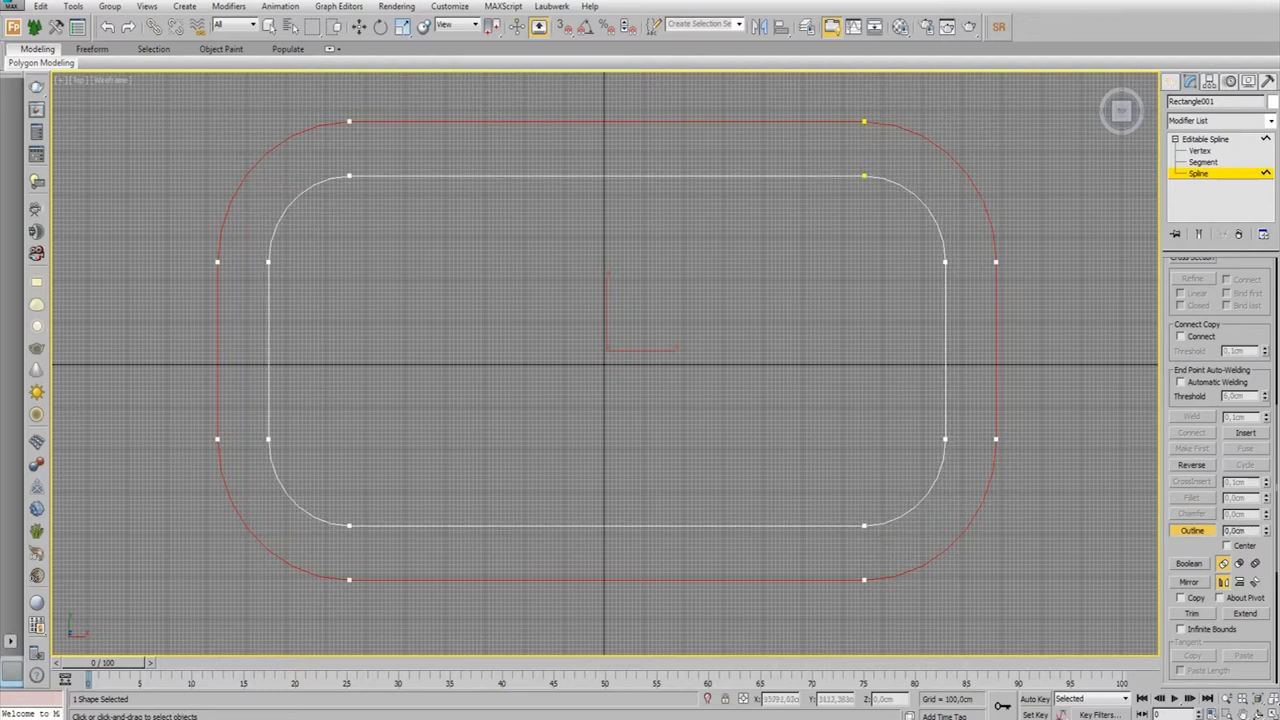
pyautogui.click(1194, 184)
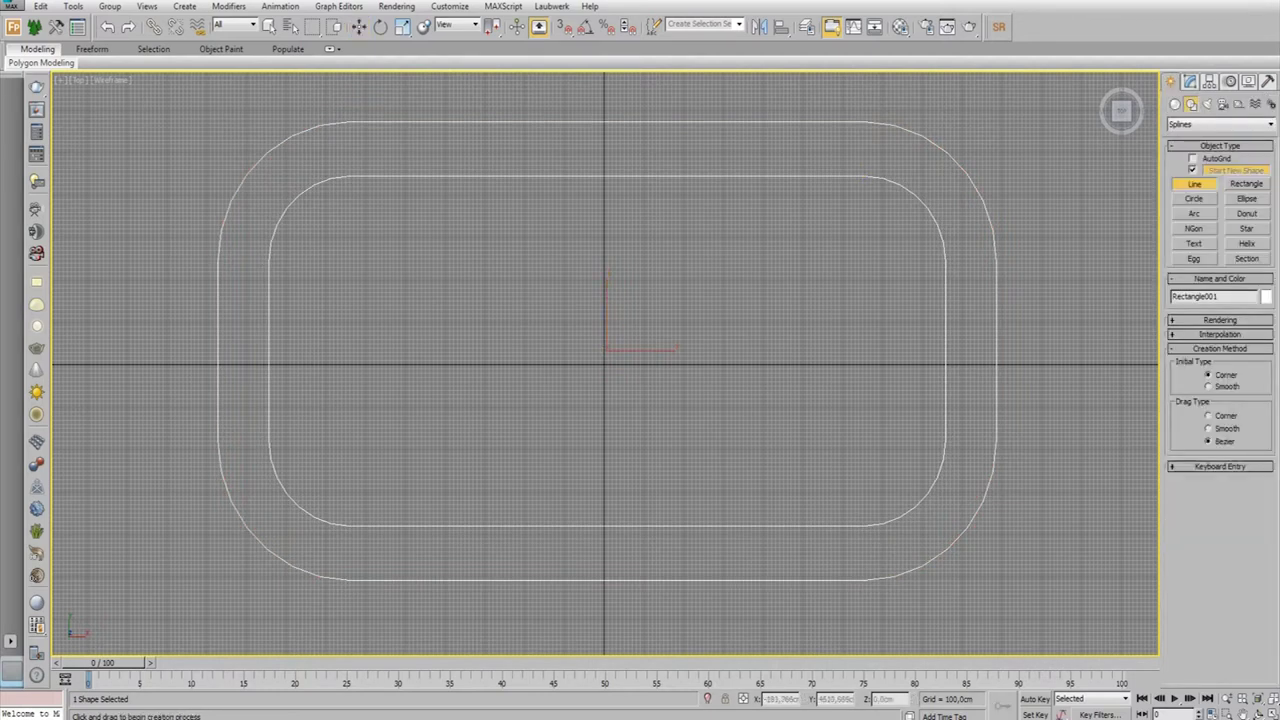
# Draw a vertical line, clone it slightly to the right, and attach the two together
pyautogui.click(590, 155)
pyautogui.click(590, 550)
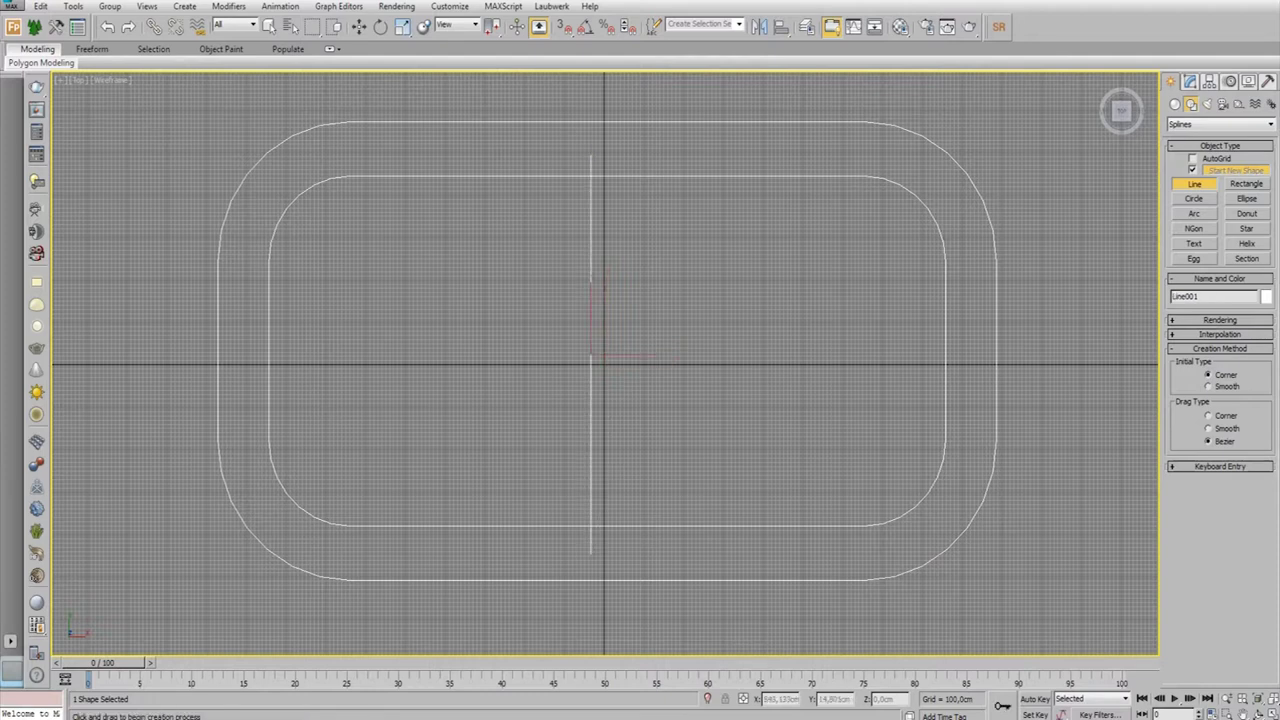
pyautogui.rightClick(622, 362)
pyautogui.keyDown('shift'); pyautogui.moveTo(596, 342); pyautogui.dragTo(652, 342); pyautogui.keyUp('shift')
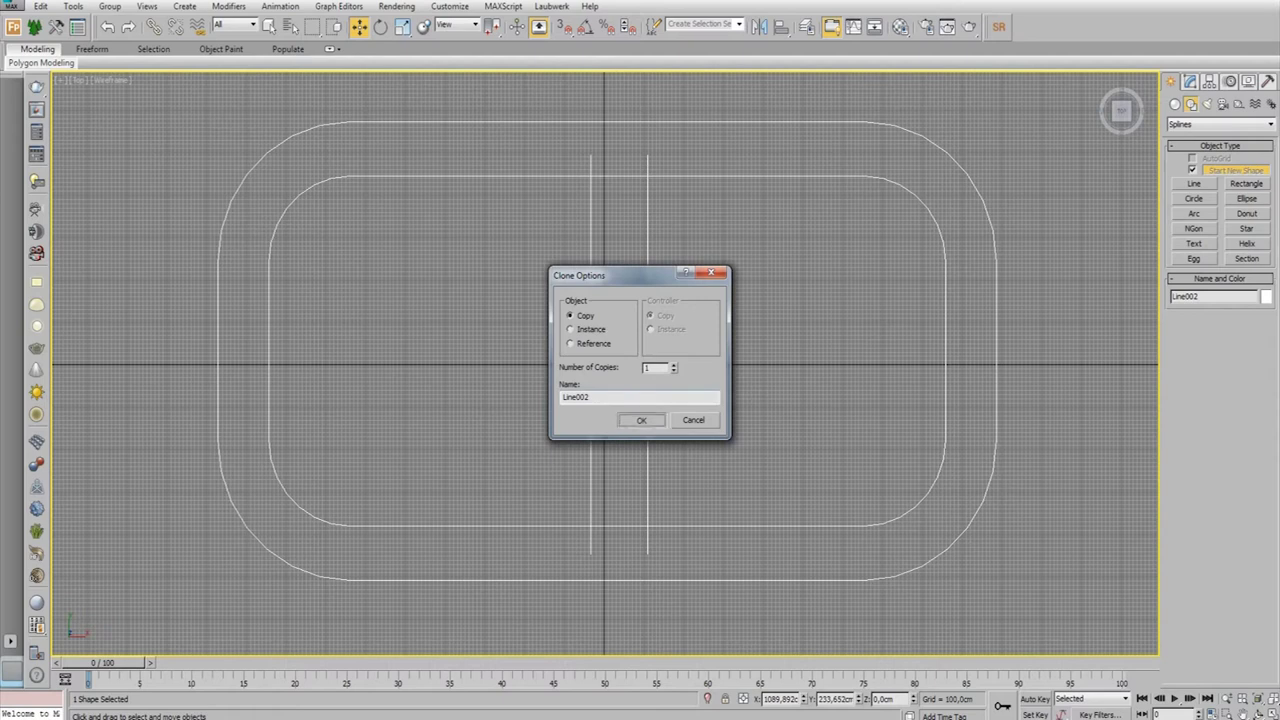
pyautogui.click(642, 420)
pyautogui.click(1190, 81)
pyautogui.click(1192, 423)
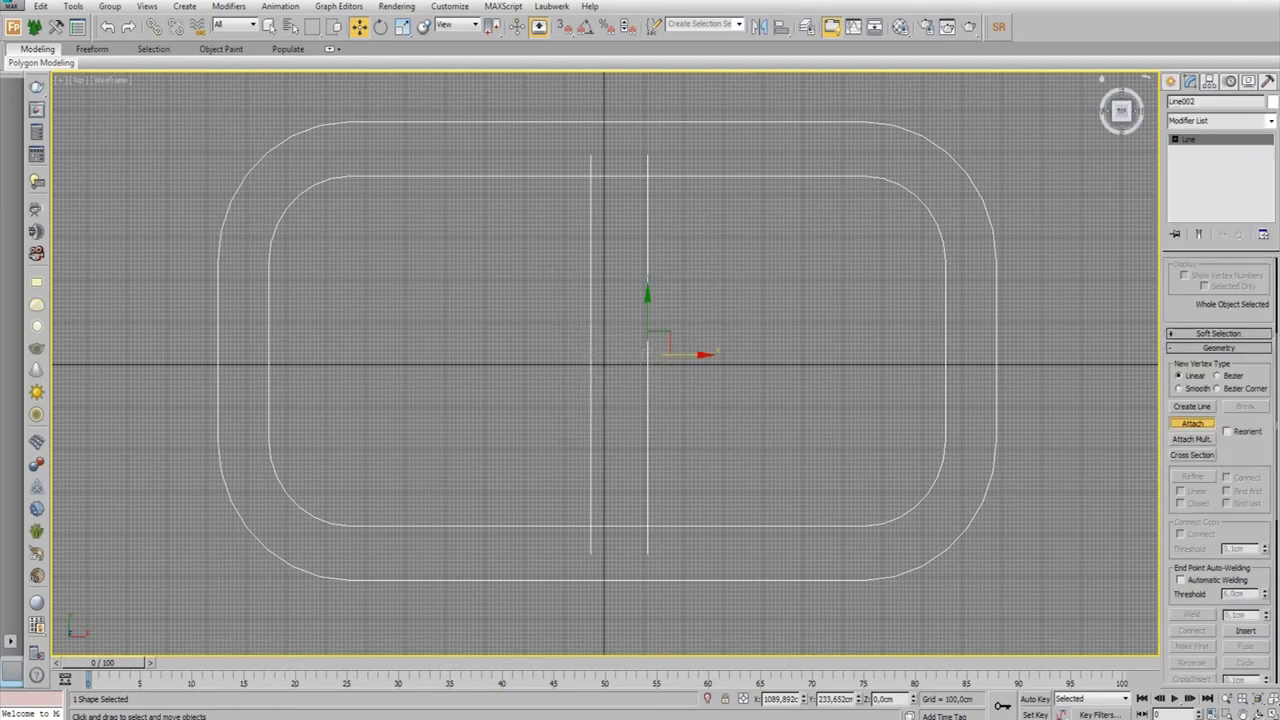
# Rotate a copy of the vertical line pair 90° with angle snap and shift it up-left
pyautogui.press('Escape')
pyautogui.click(381, 26)
pyautogui.press('a')
pyautogui.keyDown('shift'); pyautogui.moveTo(648, 350); pyautogui.dragTo(718, 345); pyautogui.keyUp('shift')
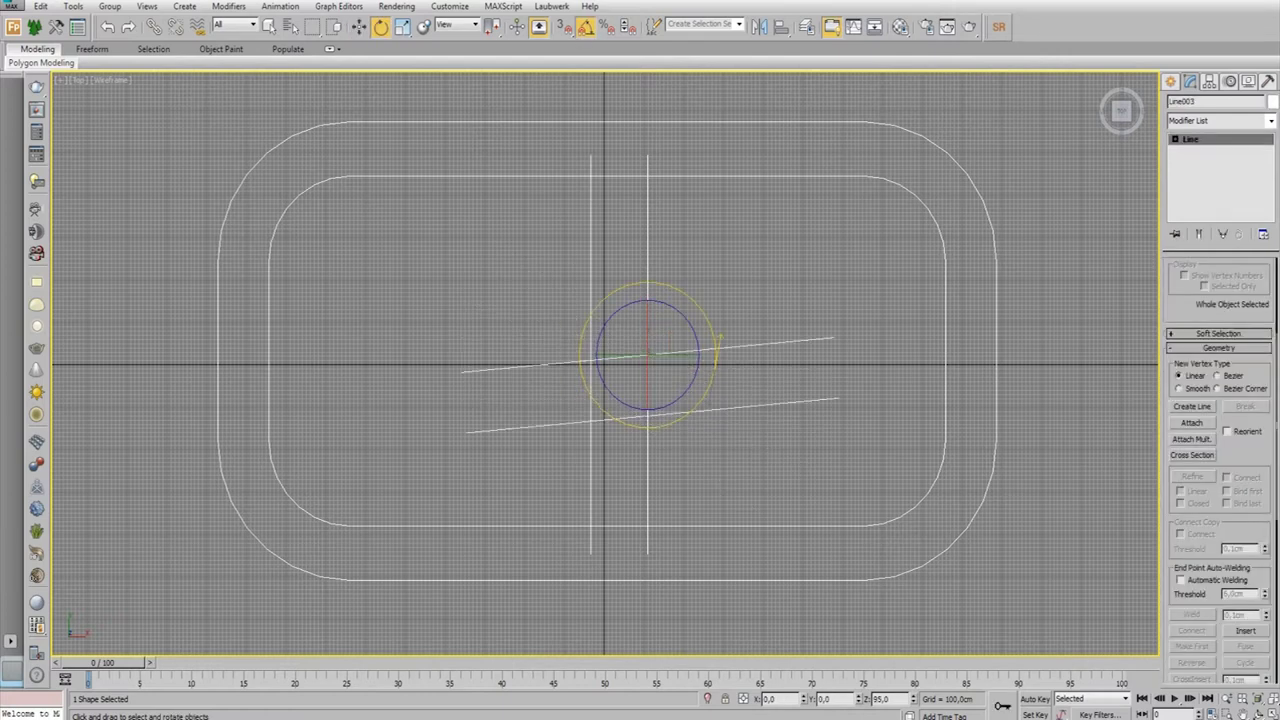
pyautogui.press('Return')
pyautogui.press('w')
pyautogui.moveTo(658, 343); pyautogui.dragTo(630, 312)
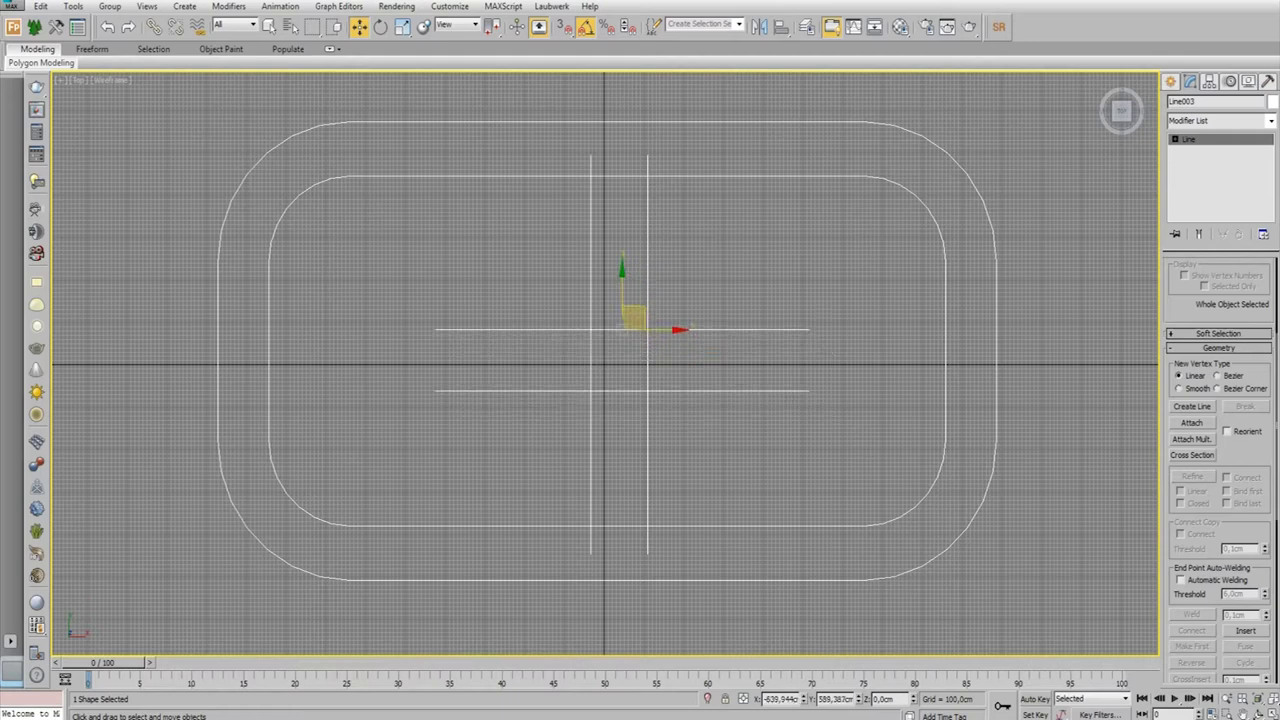
# Stretch the horizontal line pair's end vertices outward to reach across the road ring
pyautogui.click(1175, 139)
pyautogui.click(1199, 150)
pyautogui.moveTo(785, 300); pyautogui.dragTo(830, 400)
pyautogui.moveTo(850, 322); pyautogui.dragTo(1003, 322)
pyautogui.moveTo(411, 287)
pyautogui.mouseDown()
pyautogui.moveTo(444, 350)
pyautogui.moveTo(446, 396)
pyautogui.moveTo(296, 384)
pyautogui.mouseUp()
pyautogui.click(1192, 422)
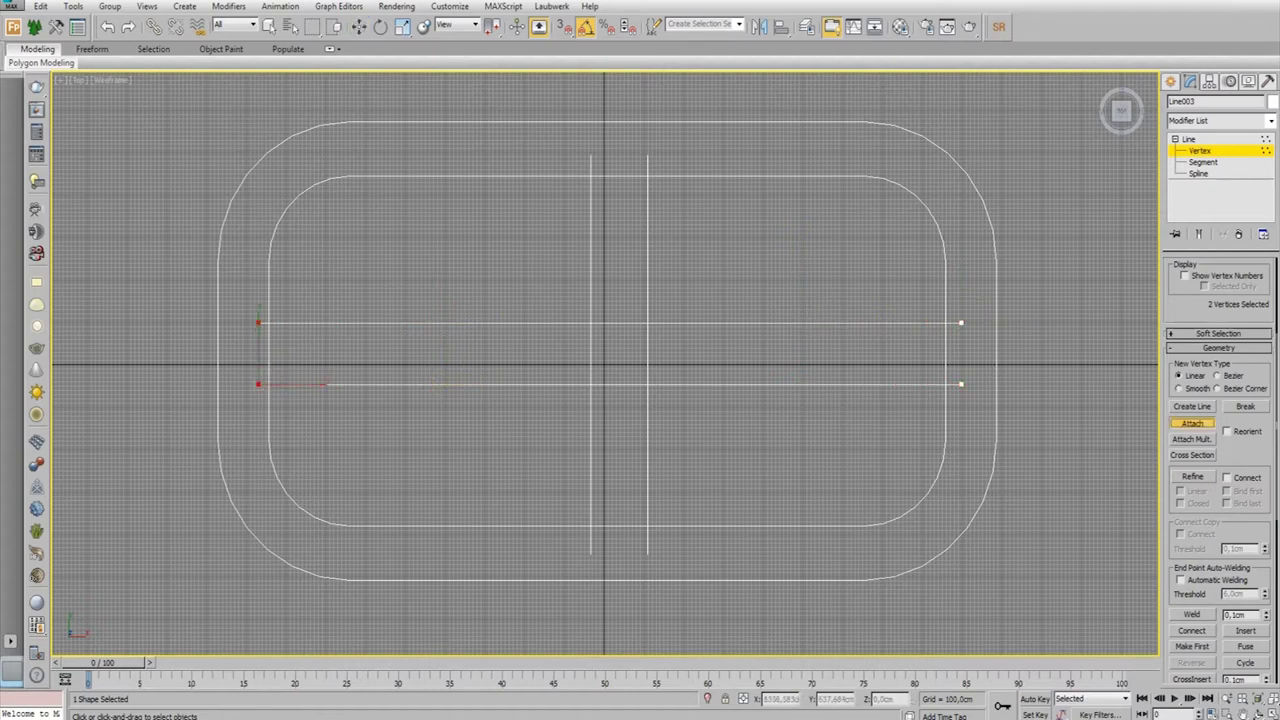
# Attach the road ring and both vertical lines into the Line003 shape
pyautogui.click(995, 400)
pyautogui.click(590, 300)
pyautogui.click(647, 300)
pyautogui.rightClick(647, 300)
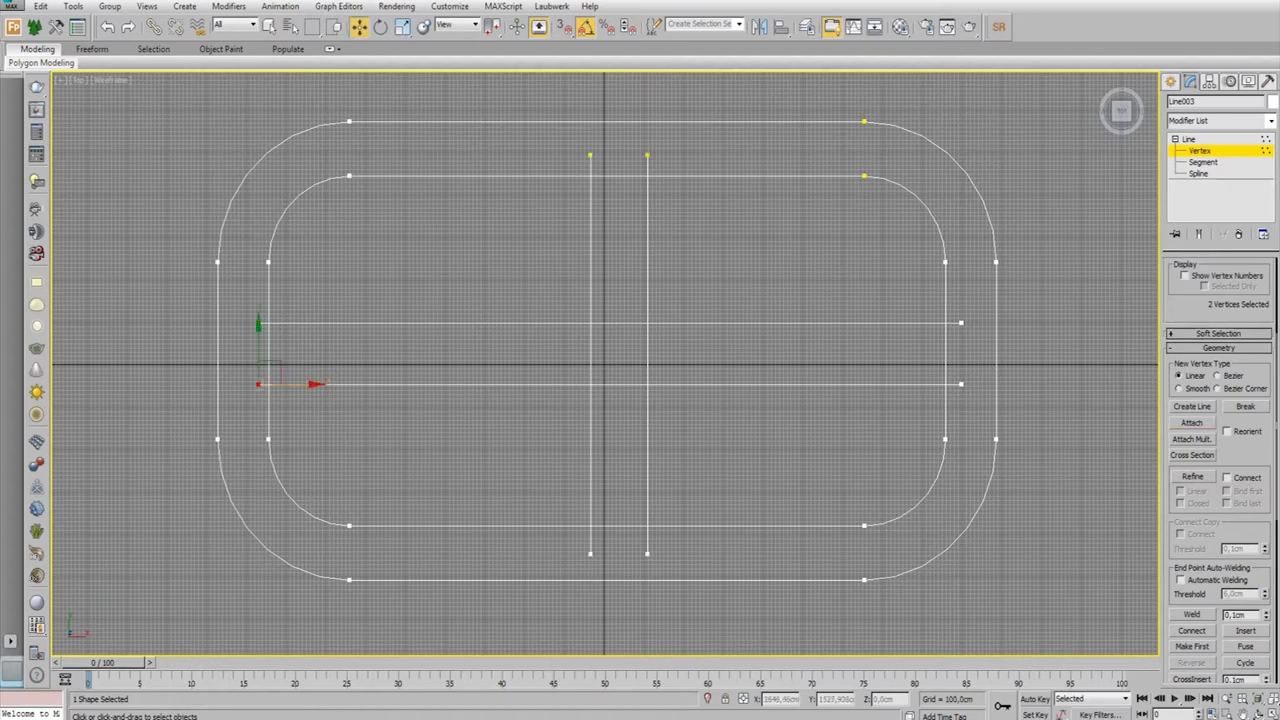
pyautogui.press('3')
pyautogui.click(605, 121)
pyautogui.scroll(-5, 1220, 450)
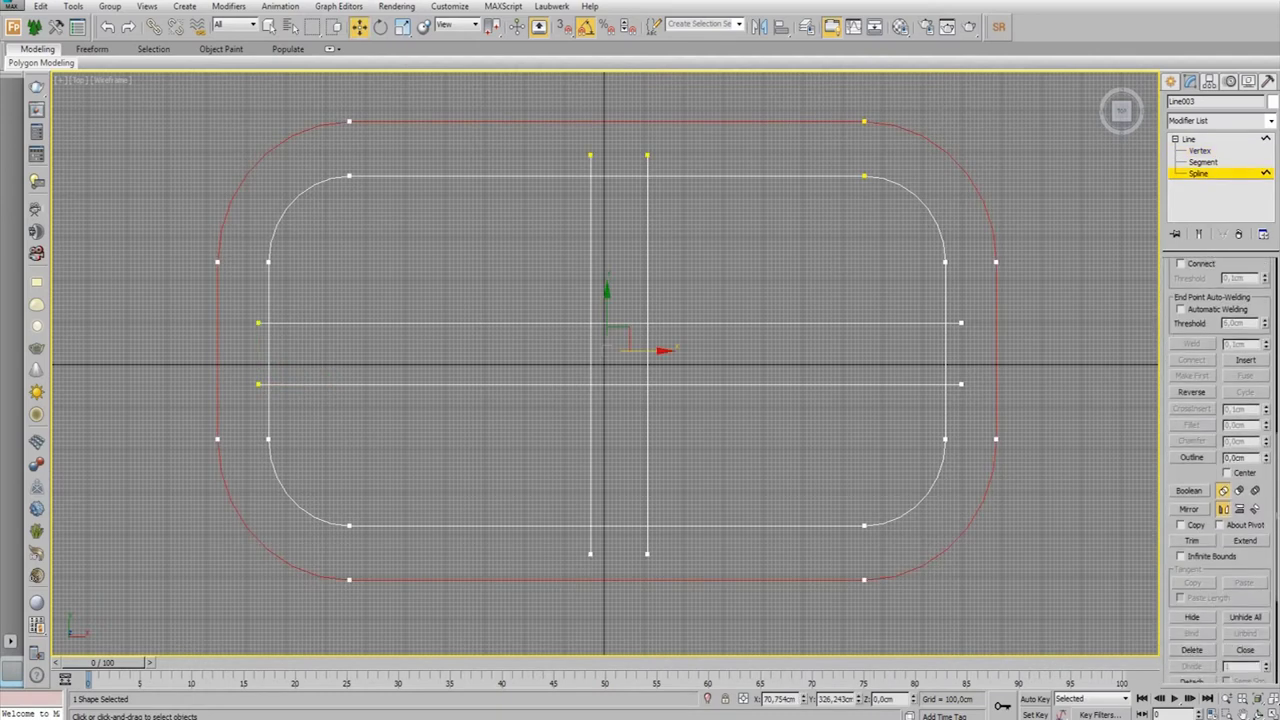
pyautogui.scroll(-1, 1210, 480)
# Trim the overlapping pieces on the right and top, undoing one mistaken trim
pyautogui.click(1192, 498)
pyautogui.click(953, 384)
pyautogui.click(946, 352)
pyautogui.click(647, 165)
pyautogui.click(590, 165)
pyautogui.click(760, 177)
pyautogui.hotkey('ctrl', 'z')
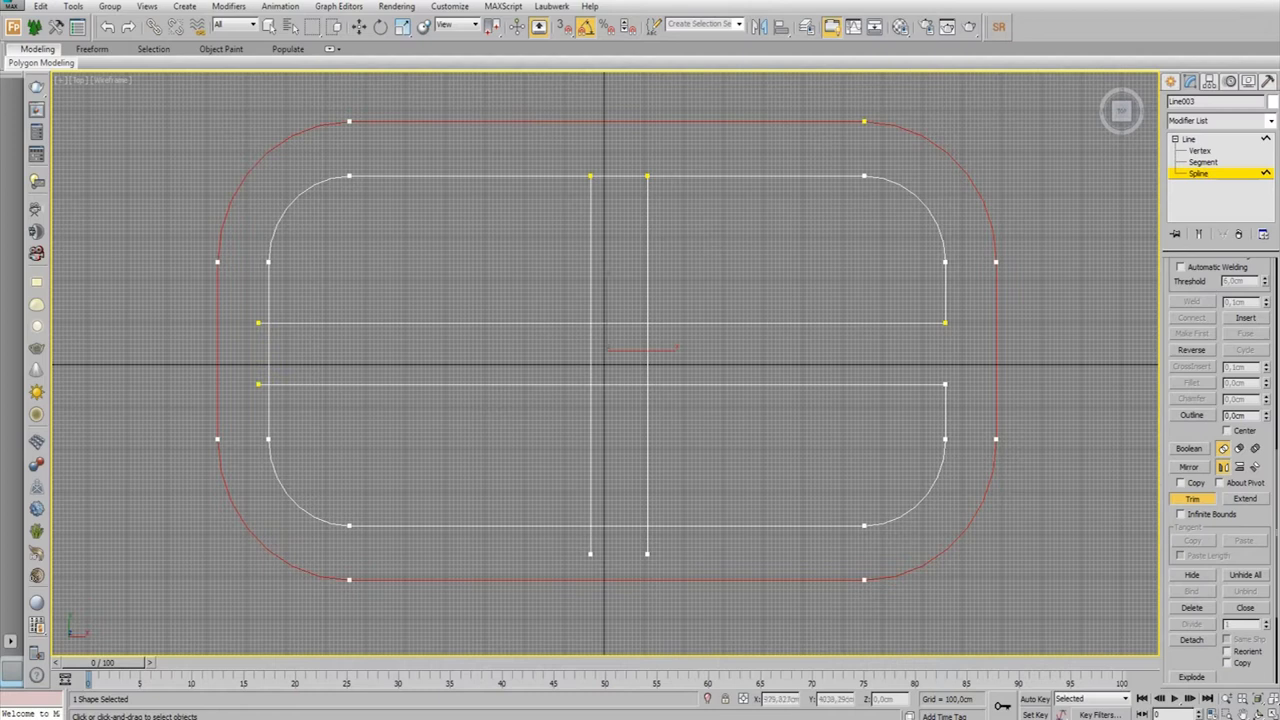
pyautogui.click(618, 177)
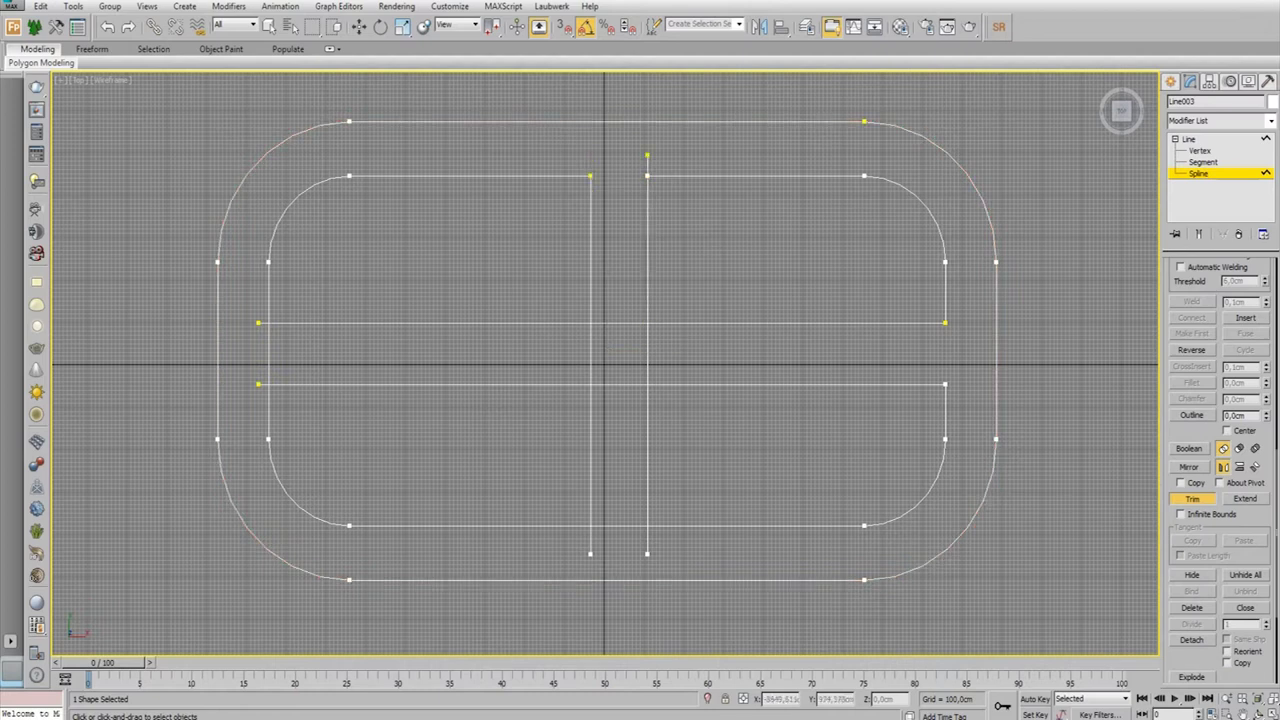
# Trim the left, bottom and central overlaps, leaving four separate block outlines
pyautogui.click(268, 354)
pyautogui.click(590, 540)
pyautogui.click(647, 540)
pyautogui.click(618, 525)
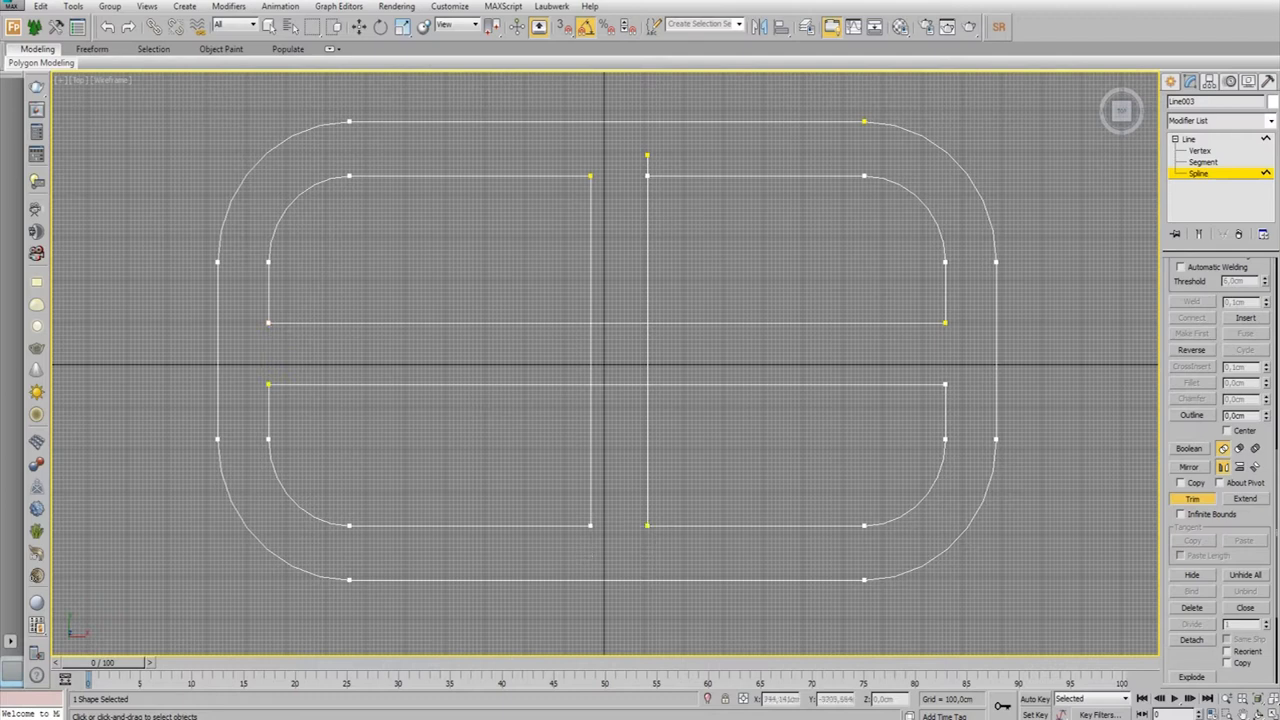
pyautogui.click(618, 384)
pyautogui.click(590, 354)
pyautogui.click(618, 323)
pyautogui.click(648, 354)
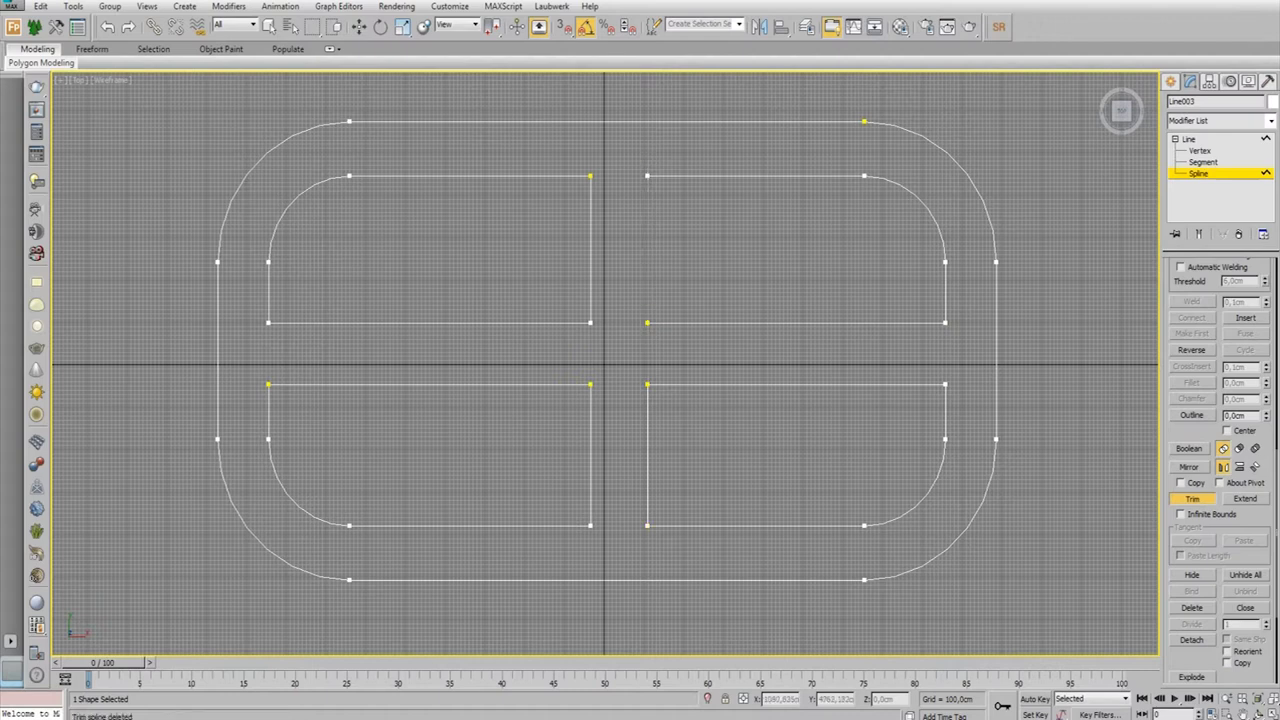
pyautogui.press('w')
pyautogui.press('1')
pyautogui.click(647, 155)
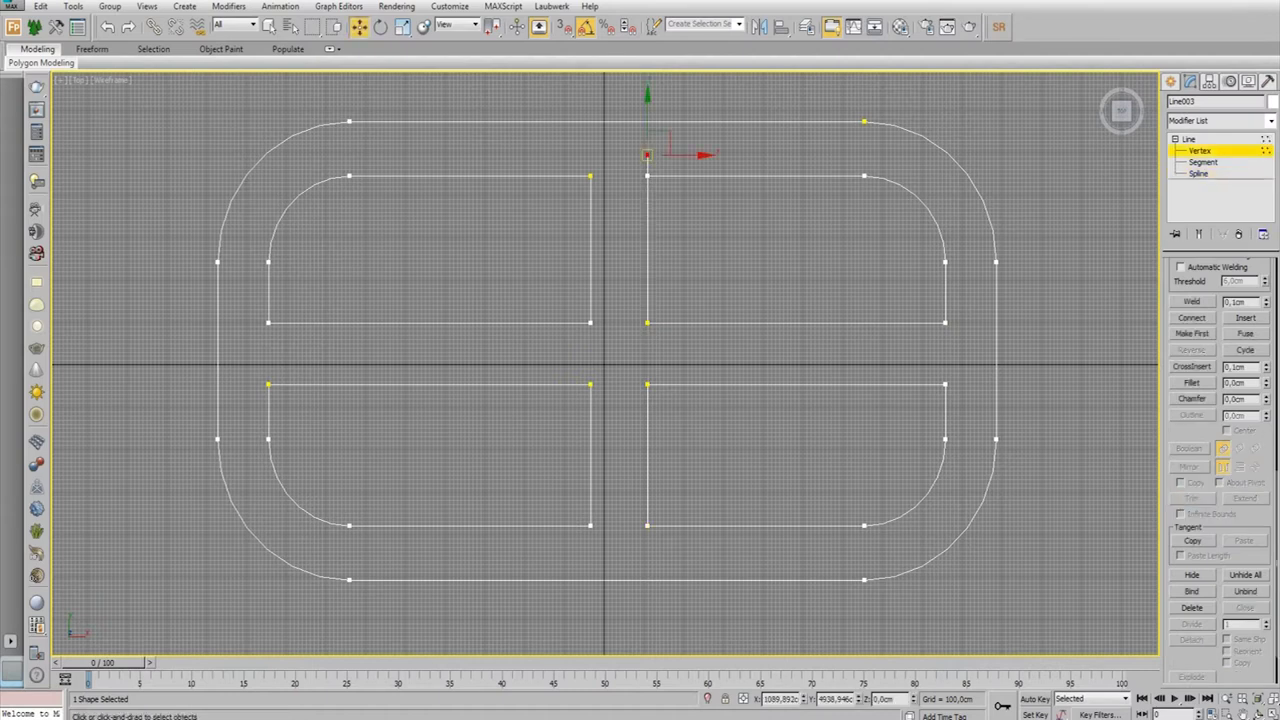
# Snap the loose vertex onto the inner ring corner and weld all road shape vertices
pyautogui.press('s')
pyautogui.moveTo(657, 145); pyautogui.dragTo(658, 165)
pyautogui.hotkey('ctrl', 'a')
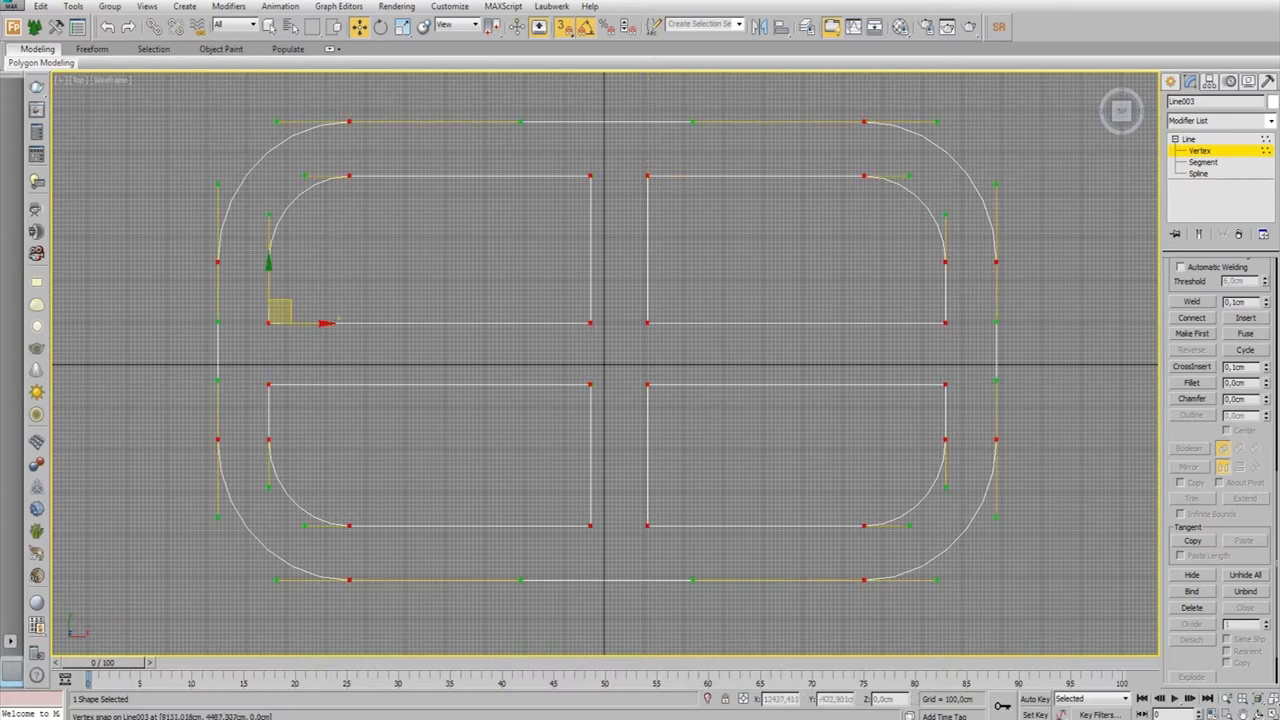
pyautogui.write('2,1')
pyautogui.click(1192, 301)
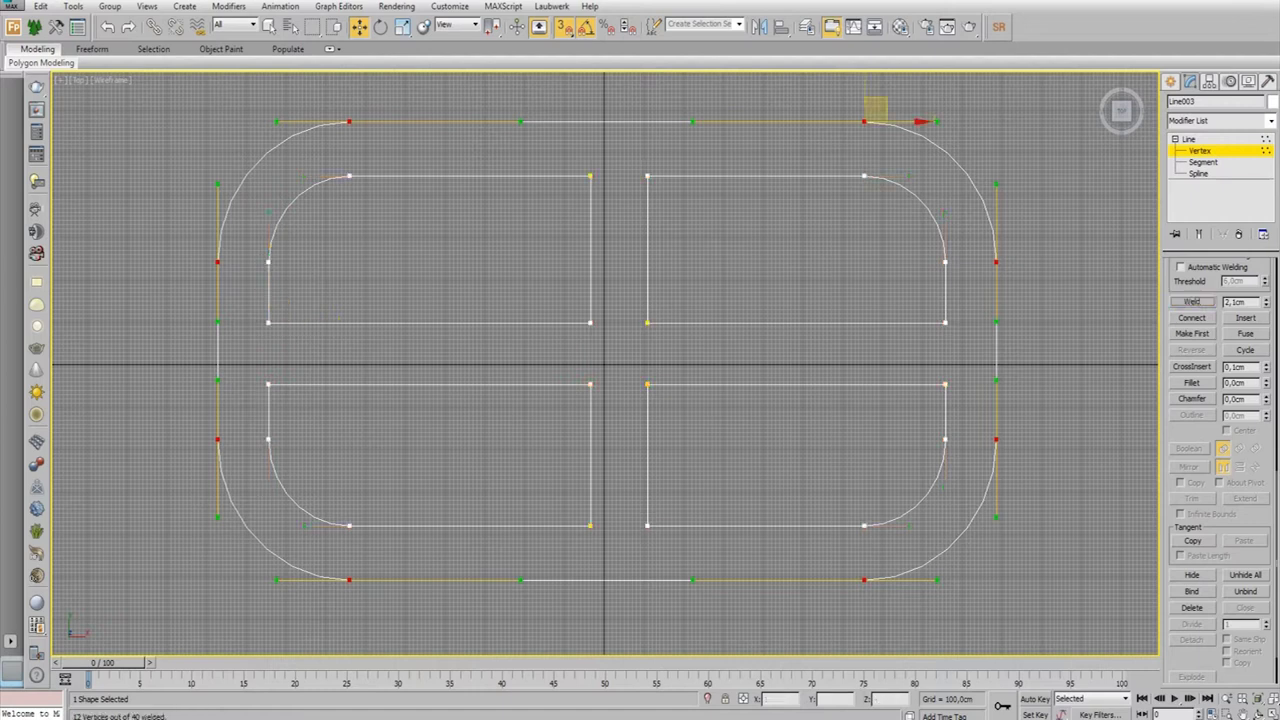
# Bring up the road shape's Interpolation settings in the Modify panel
pyautogui.click(1190, 81)
pyautogui.click(1190, 81)
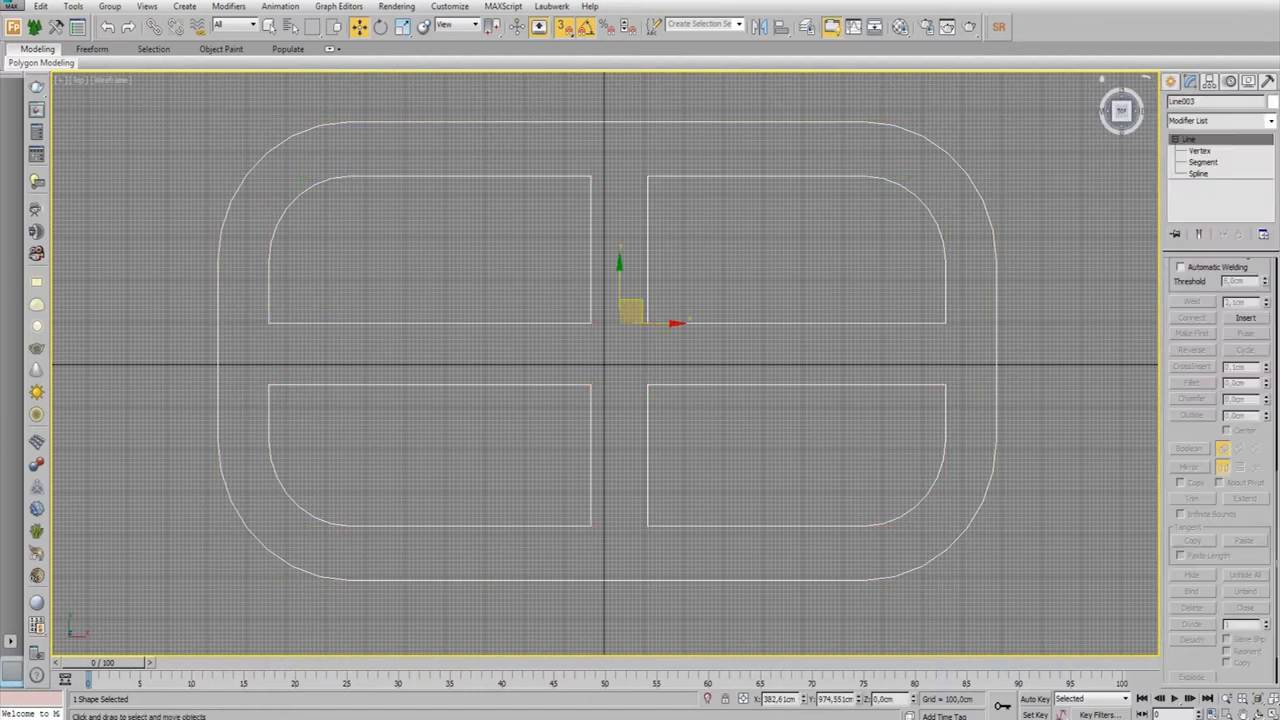
pyautogui.rightClick(1215, 285)
pyautogui.click(1199, 361)
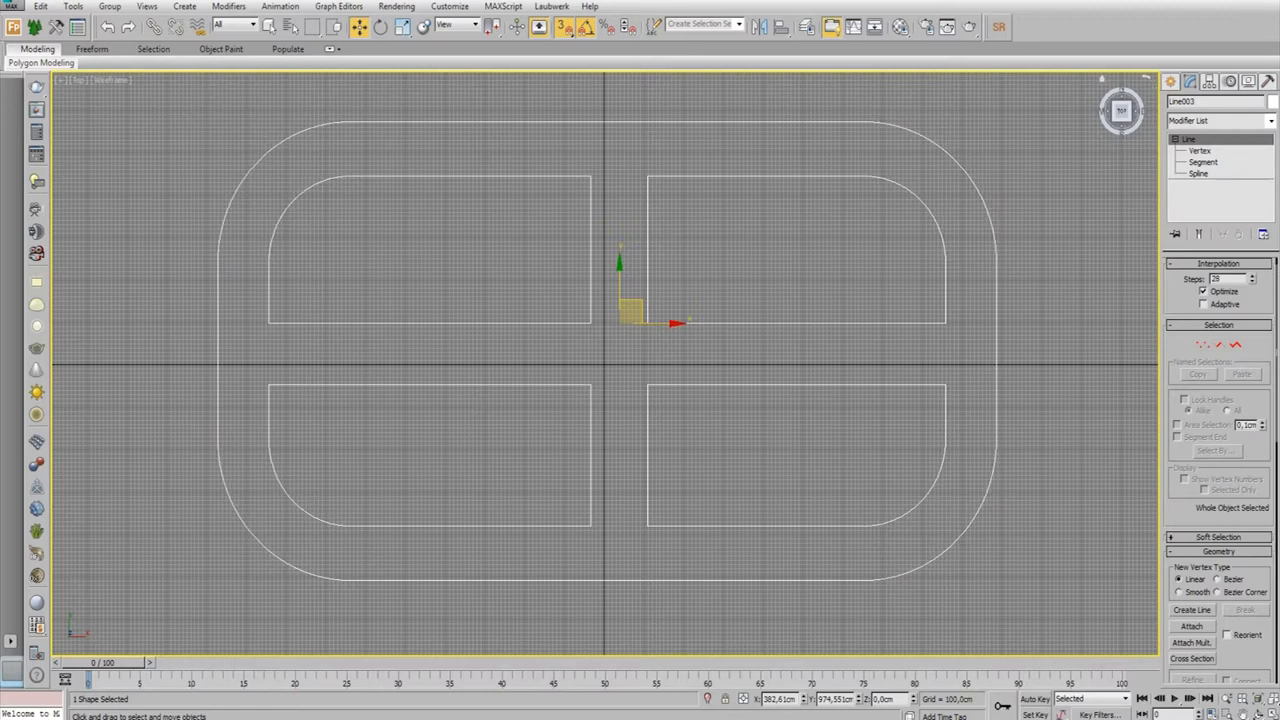
pyautogui.click(1172, 81)
# Frame the road shape in the perspective view and convert it to an Editable Poly
pyautogui.rightClick(725, 218)
pyautogui.hotkey('alt', 'w')
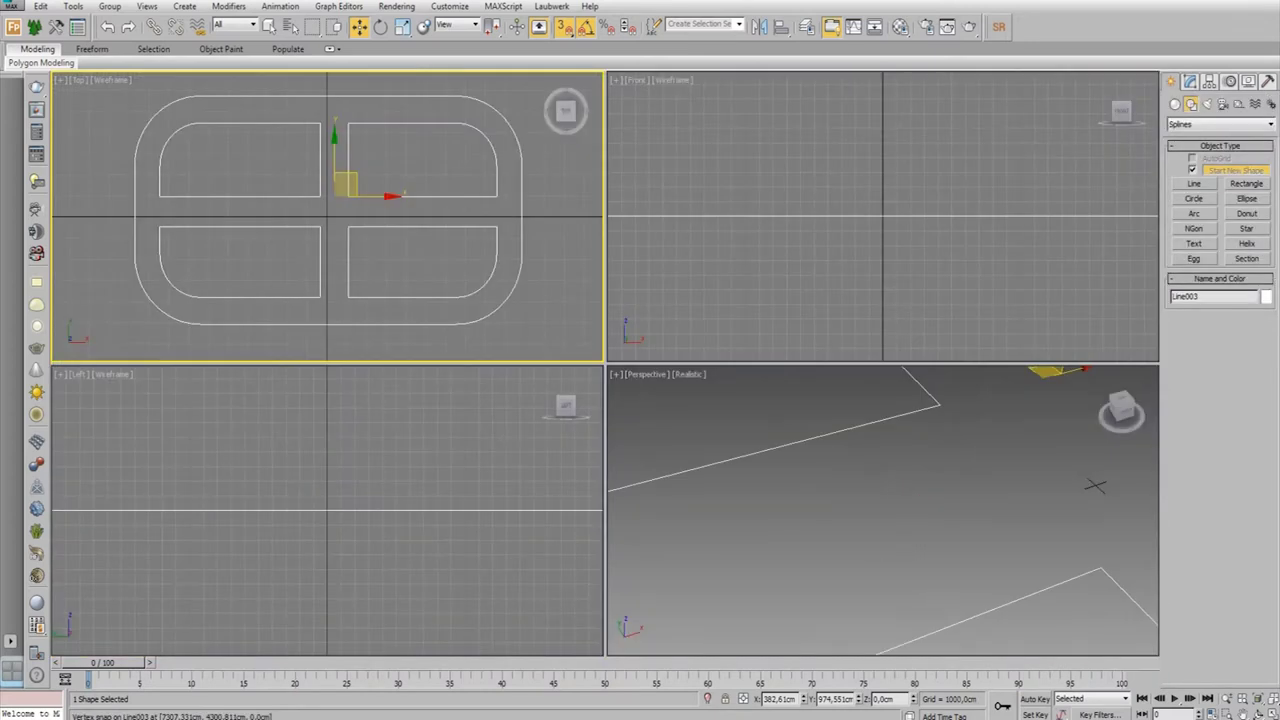
pyautogui.hotkey('alt', 'w')
pyautogui.press('z')
pyautogui.scroll(2, 614, 369)
pyautogui.moveTo(614, 369); pyautogui.dragTo(689, 297, button='middle')
pyautogui.rightClick(806, 290)
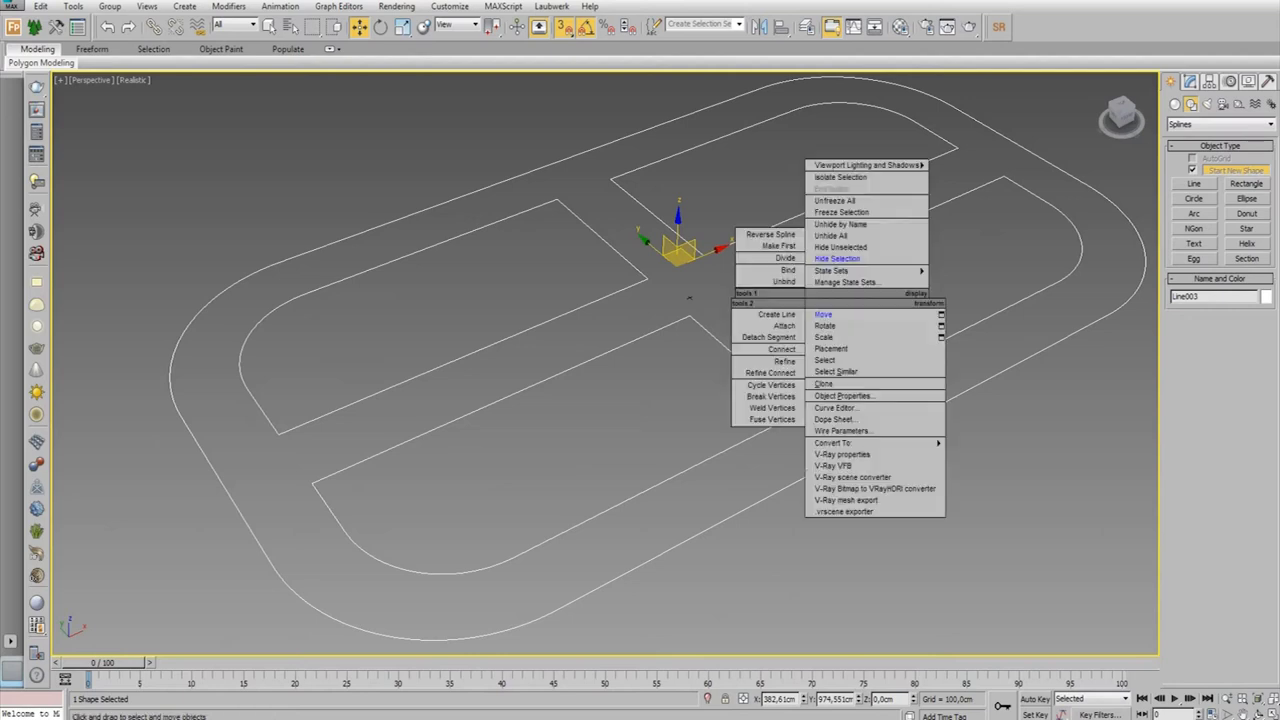
pyautogui.click(1000, 464)
pyautogui.hotkey('alt', 'w')
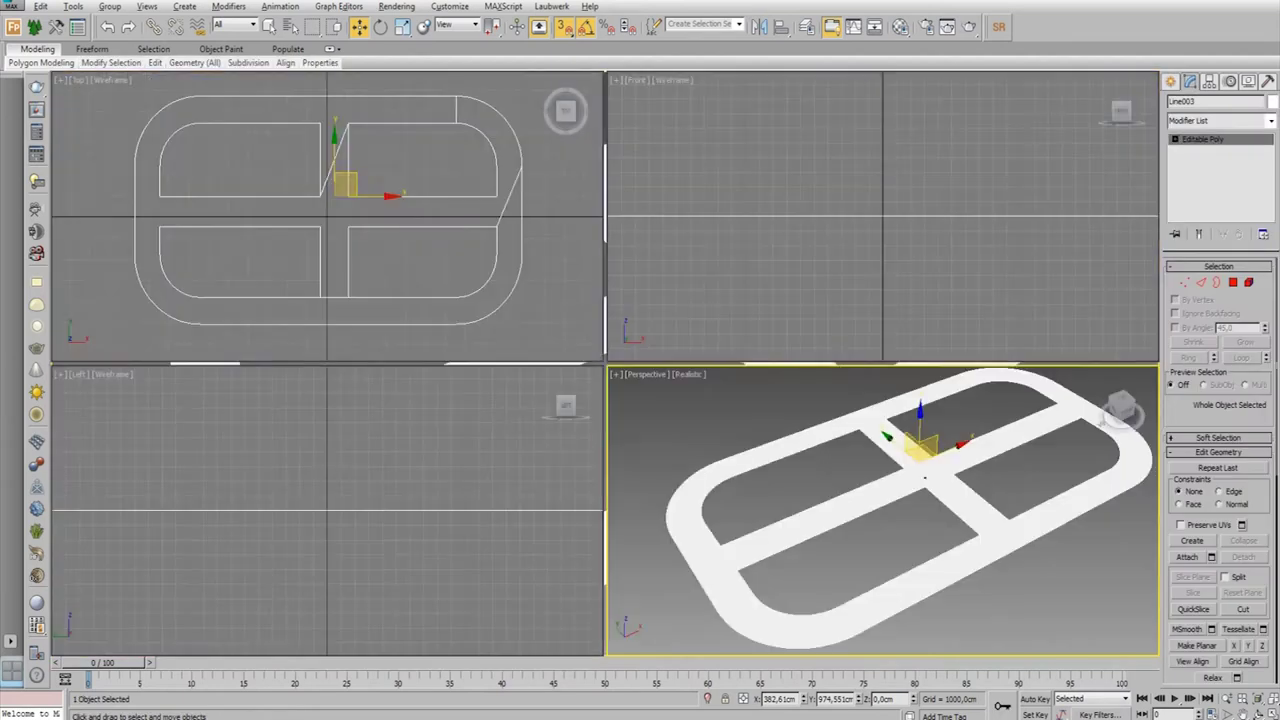
pyautogui.hotkey('alt', 'w')
pyautogui.click(1175, 81)
pyautogui.click(1194, 184)
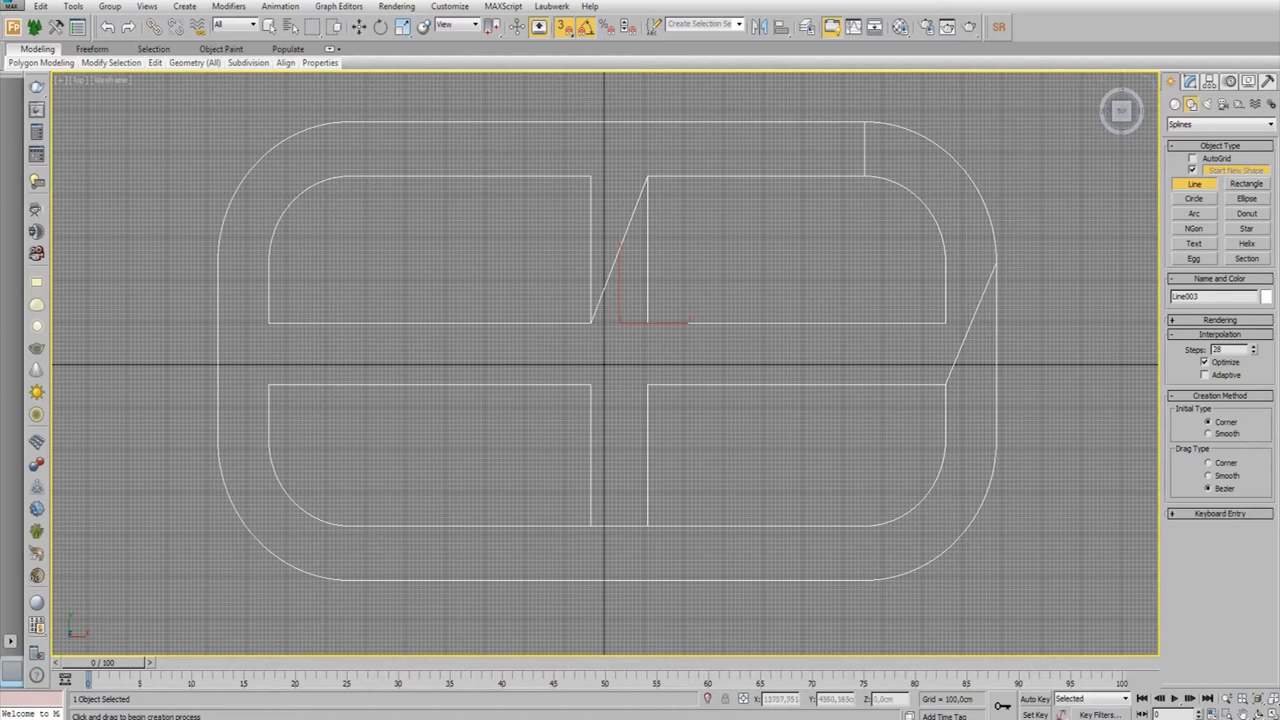
# With snapping off, draw a rectangle over the outer ring road and make it an editable spline
pyautogui.click(1246, 184)
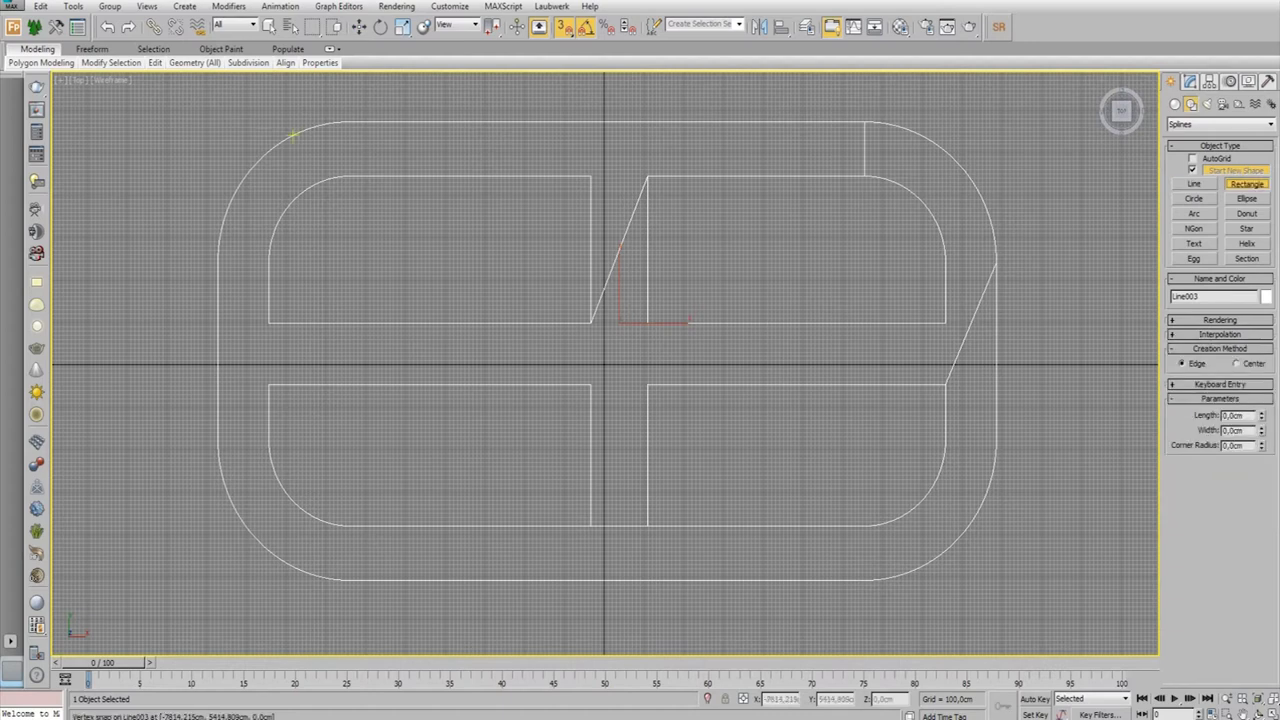
pyautogui.click(562, 27)
pyautogui.moveTo(299, 152); pyautogui.dragTo(947, 555)
pyautogui.rightClick(900, 400)
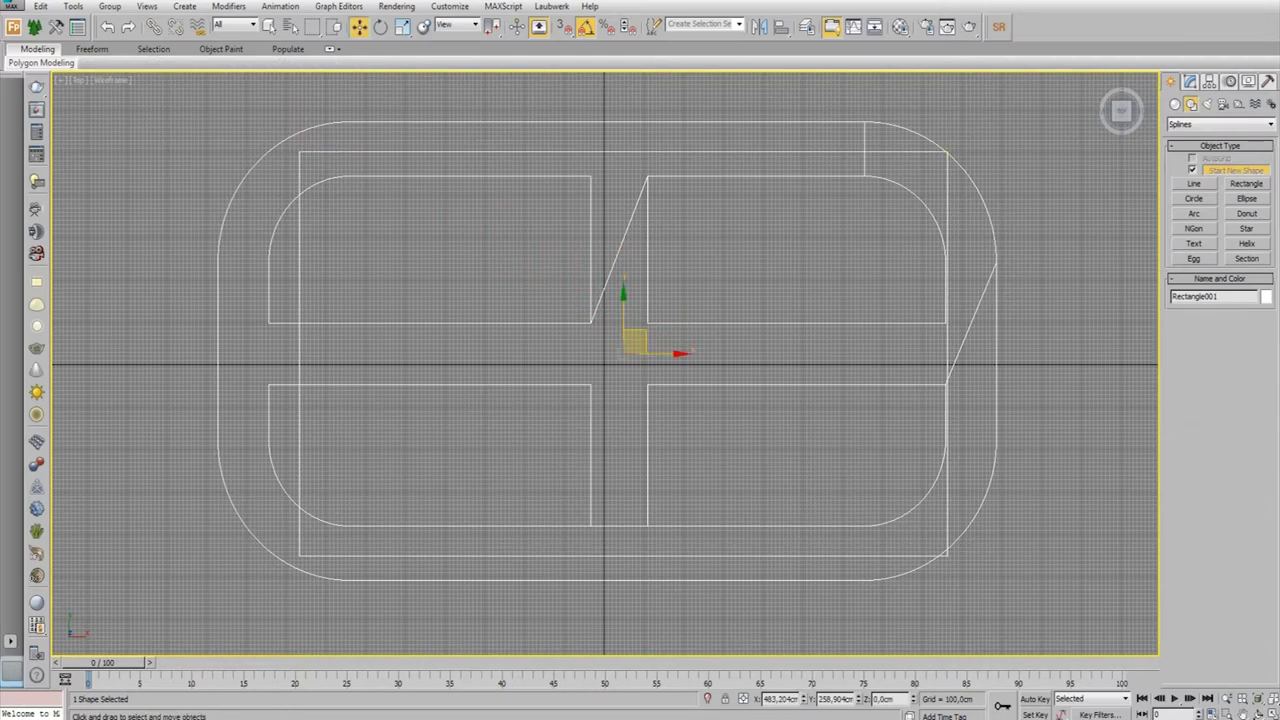
pyautogui.rightClick(848, 290)
pyautogui.click(1037, 435)
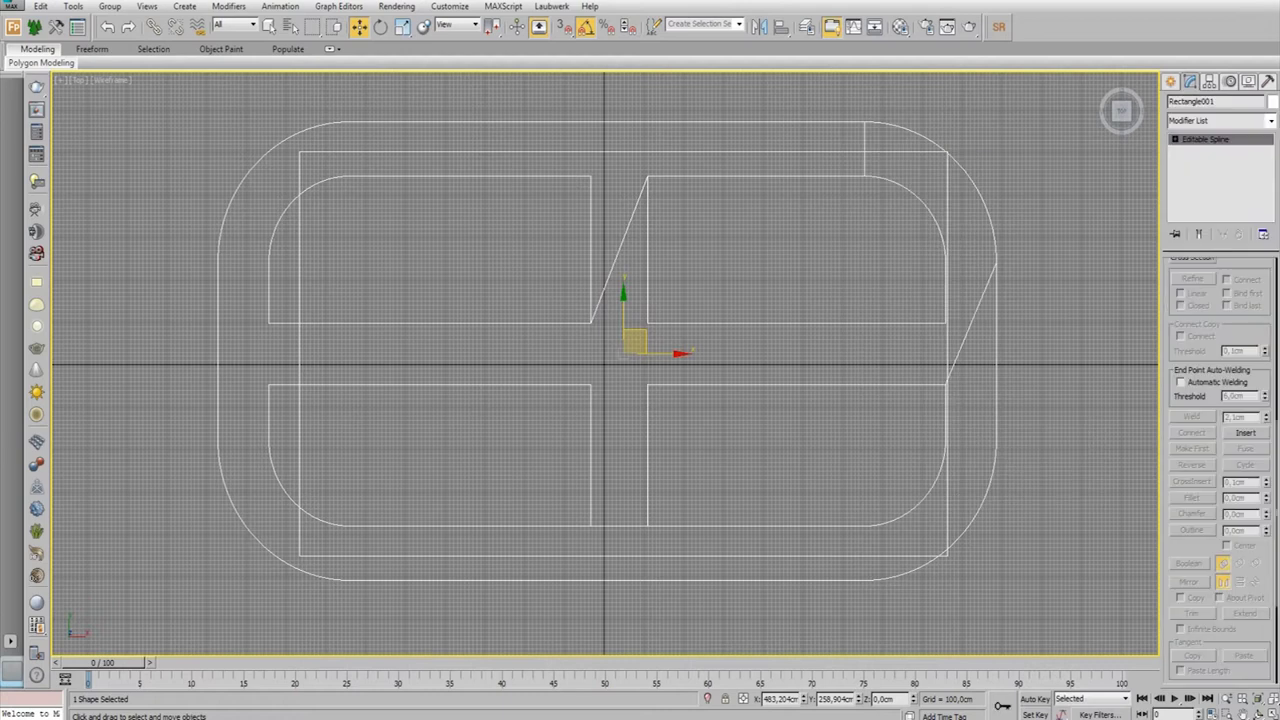
# Colour the rectangle pink and change the type of all four of its vertices
pyautogui.click(1272, 101)
pyautogui.click(758, 302)
pyautogui.click(706, 437)
pyautogui.click(1175, 139)
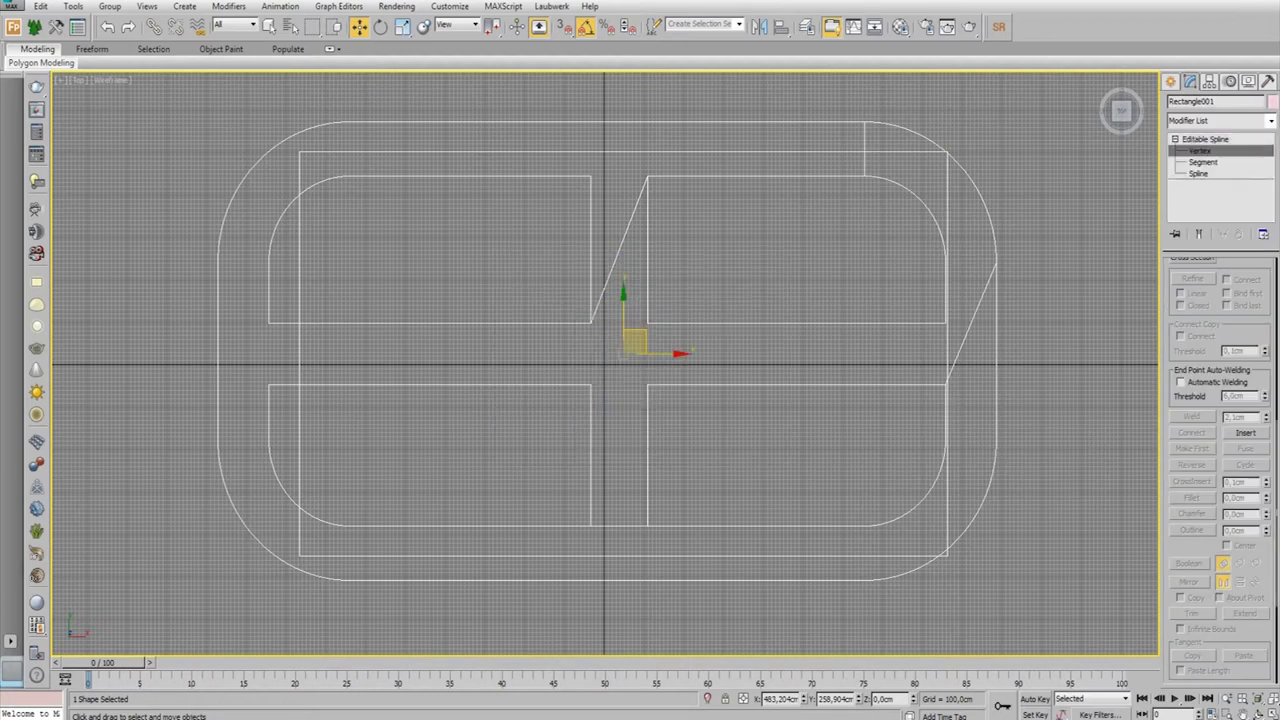
pyautogui.click(1199, 150)
pyautogui.hotkey('ctrl', 'a')
pyautogui.rightClick(757, 216)
pyautogui.click(735, 143)
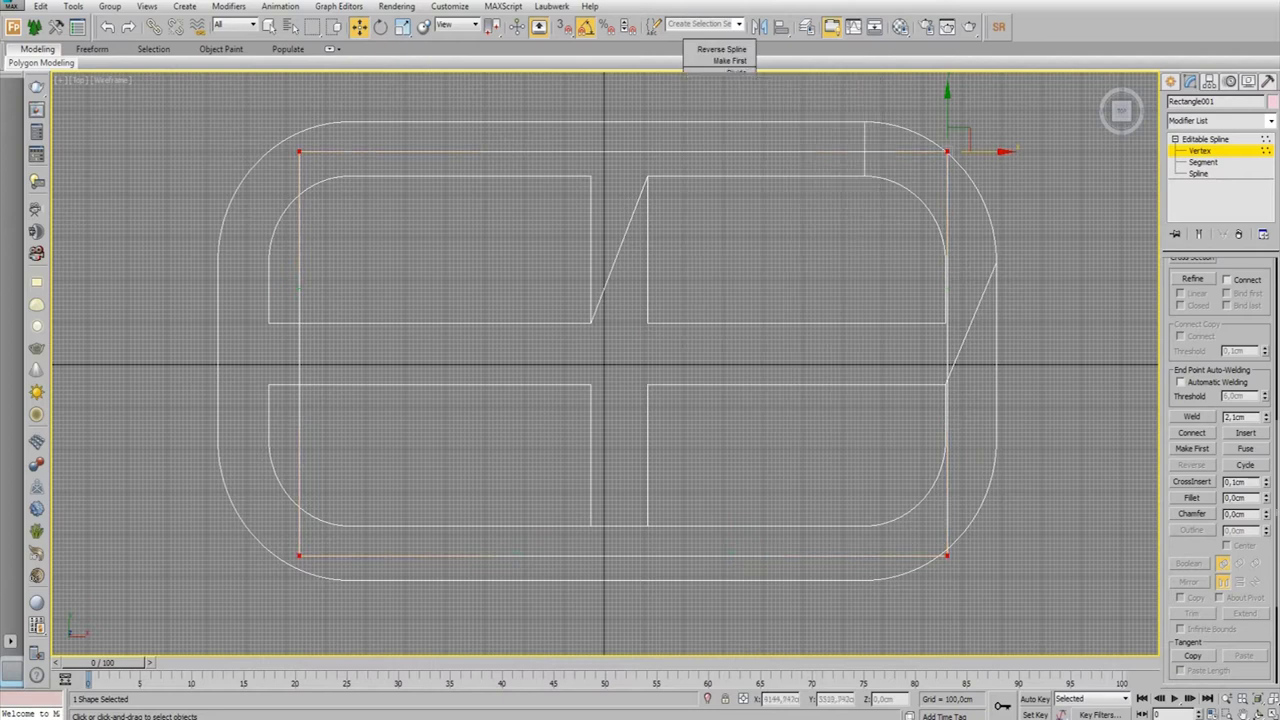
# Move the rectangle's right, left and top edges outward onto the lane centre
pyautogui.moveTo(985, 152); pyautogui.dragTo(1009, 152)
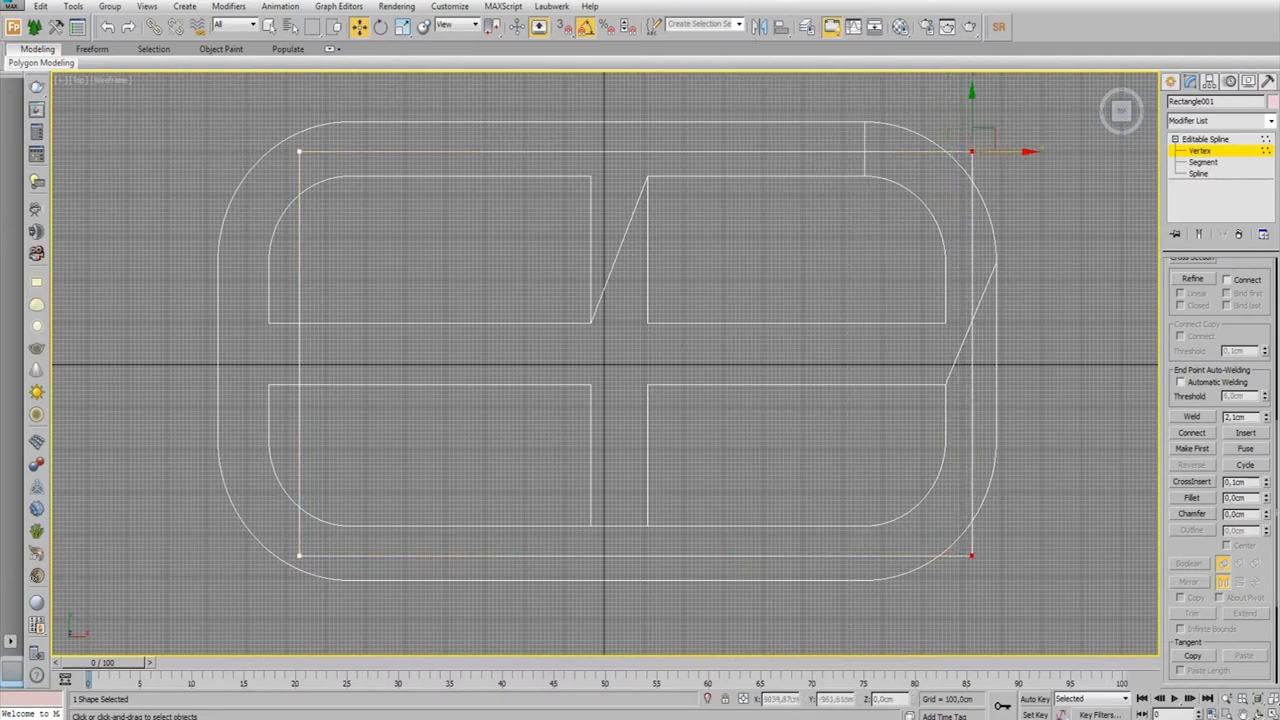
pyautogui.moveTo(270, 130); pyautogui.dragTo(330, 575)
pyautogui.moveTo(330, 151); pyautogui.dragTo(272, 151)
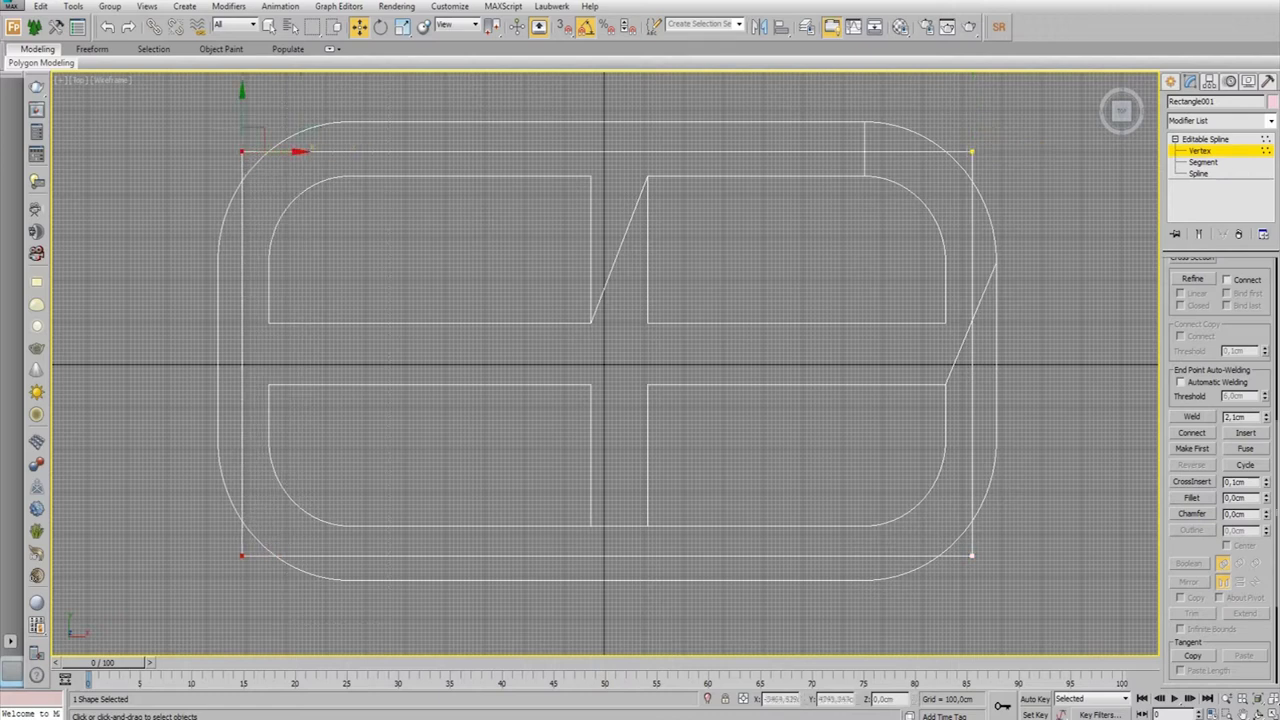
pyautogui.moveTo(940, 130); pyautogui.dragTo(1000, 575)
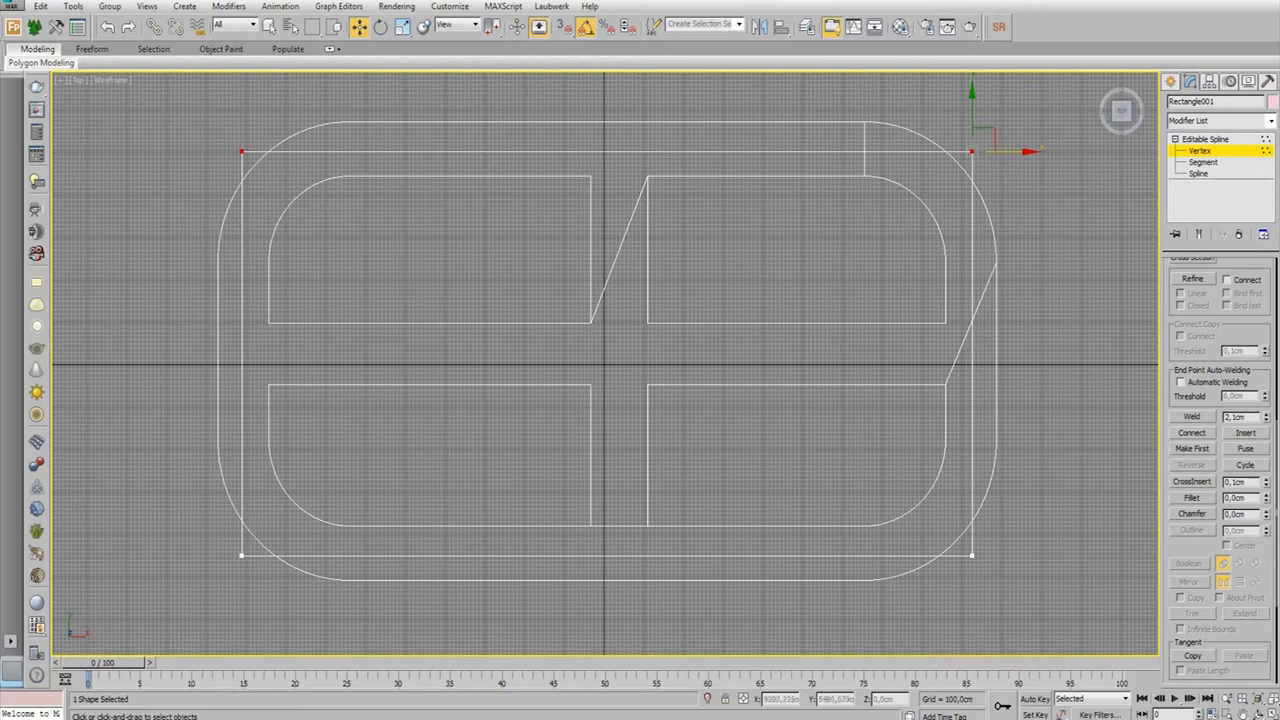
pyautogui.moveTo(972, 118); pyautogui.dragTo(972, 115)
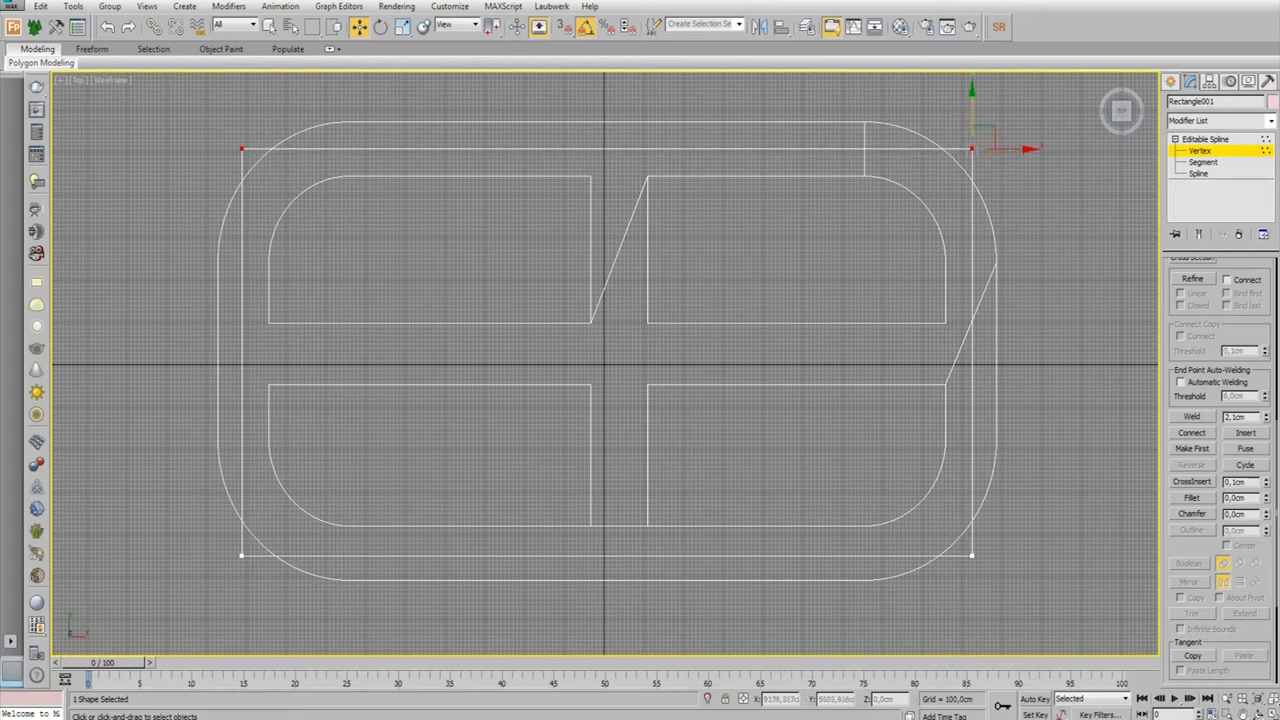
# Fillet the pink rectangle's four corners until they match the ring road curves
pyautogui.click(1192, 497)
pyautogui.moveTo(971, 149); pyautogui.dragTo(971, 95)
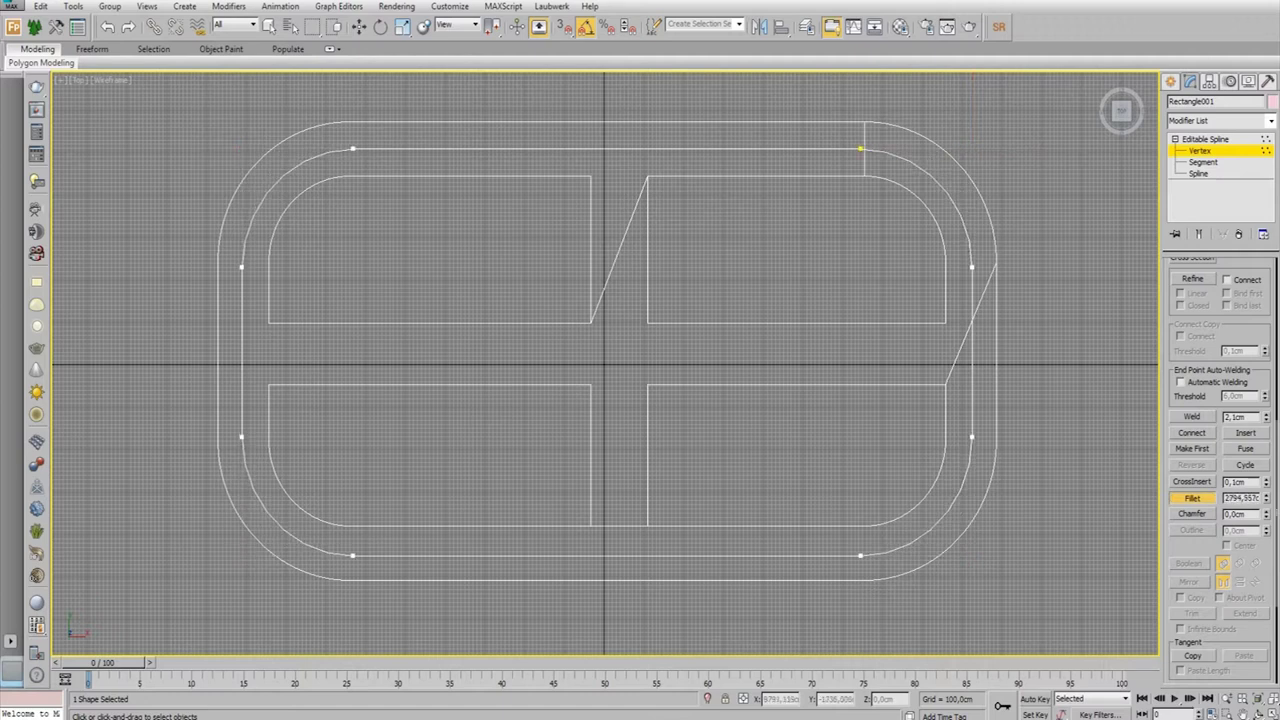
pyautogui.rightClick(1160, 323)
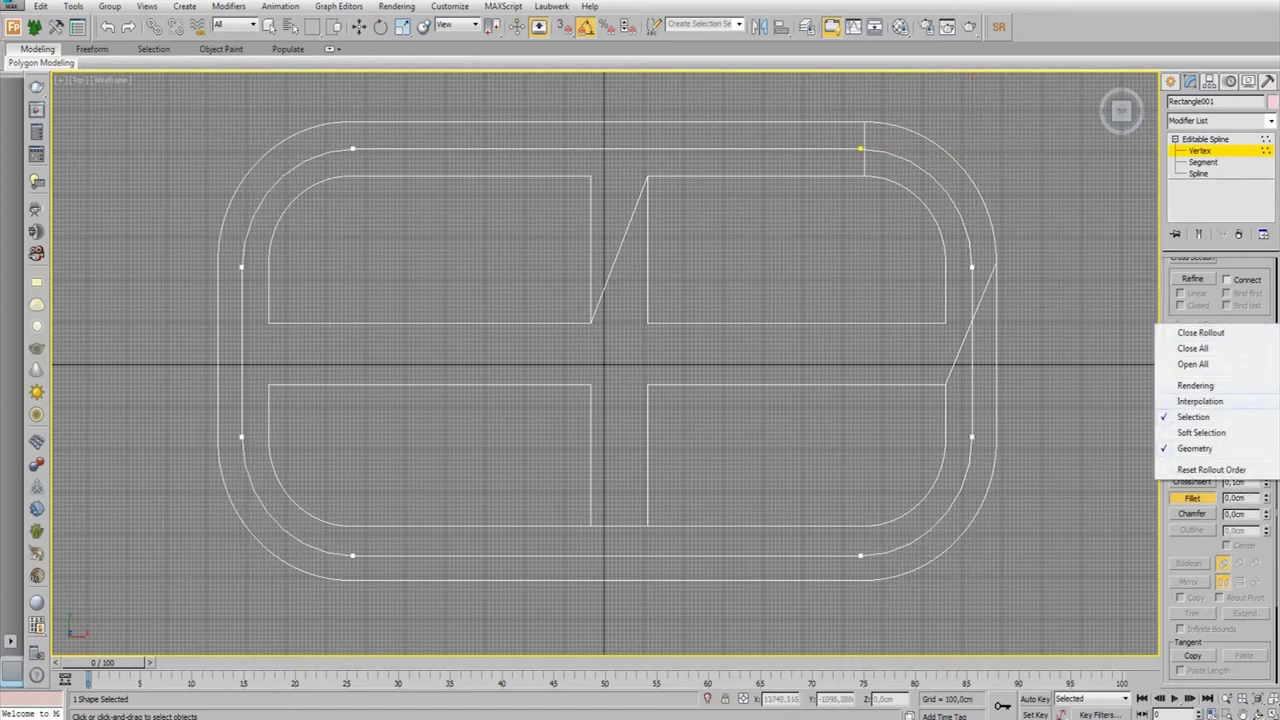
pyautogui.click(1190, 404)
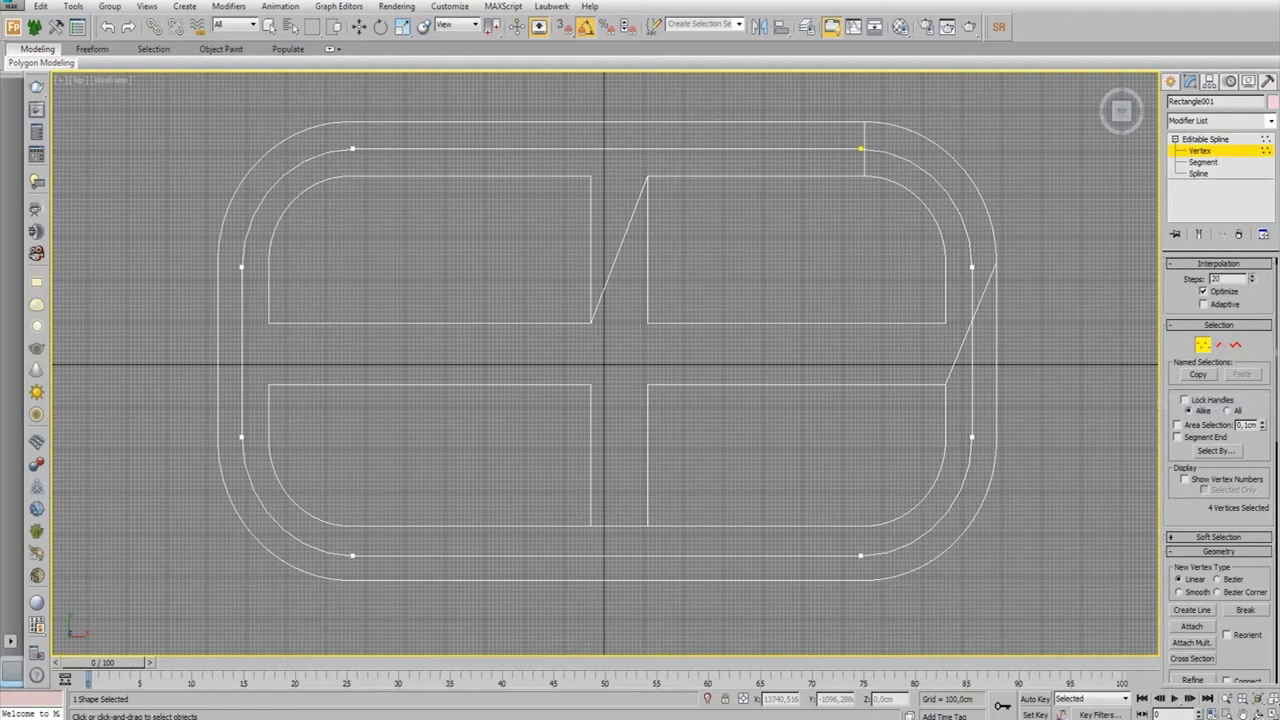
pyautogui.press('l')
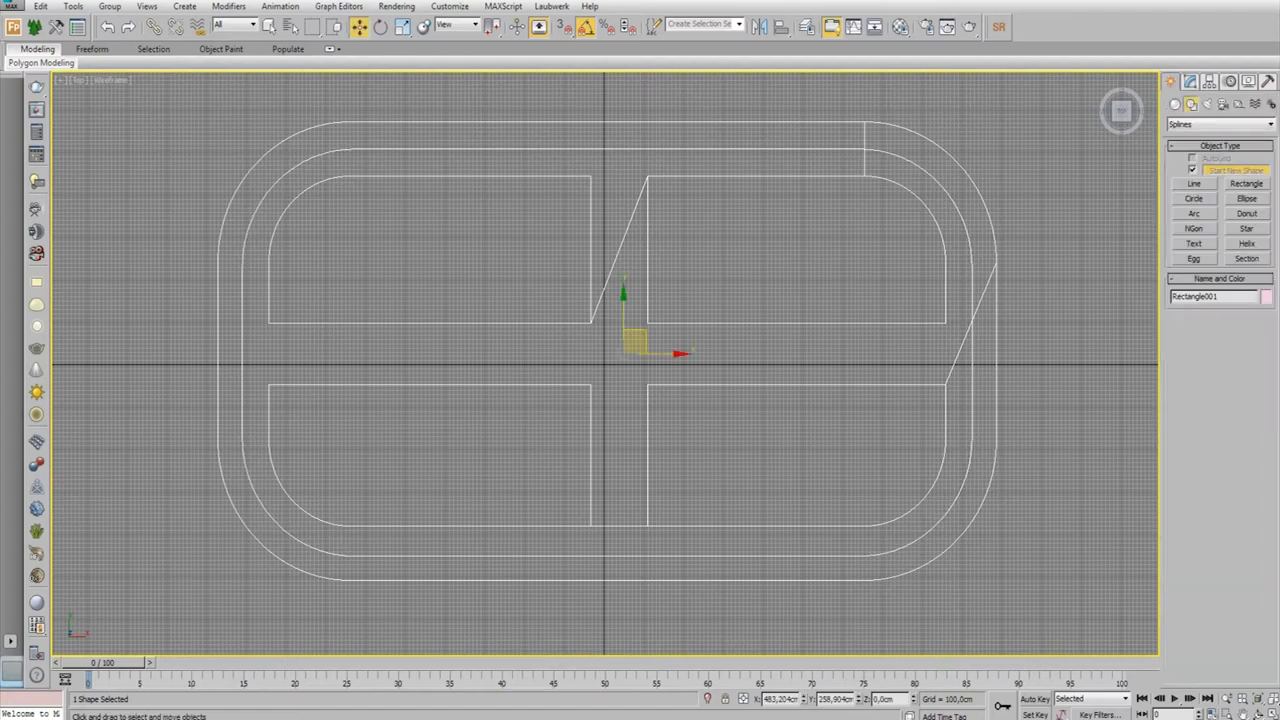
# Draw a vertical and a horizontal centre line crossing the road network
pyautogui.click(616, 141)
pyautogui.rightClick(616, 560)
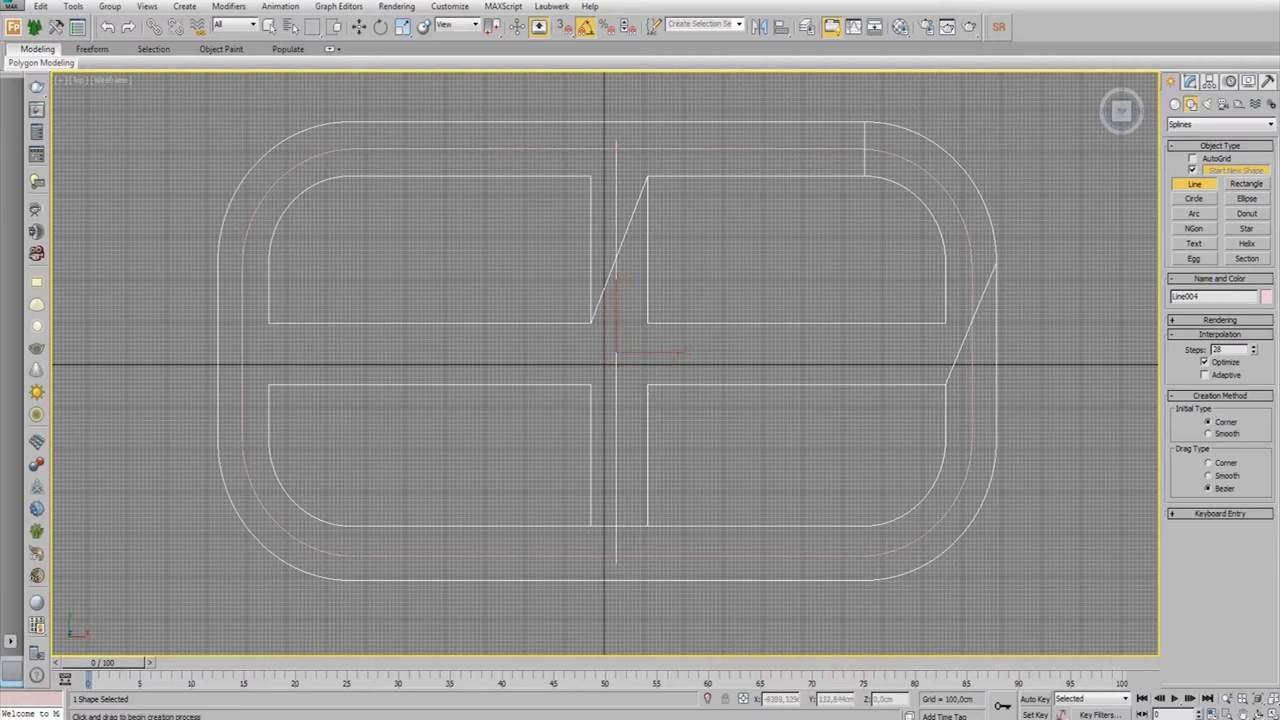
pyautogui.click(234, 360)
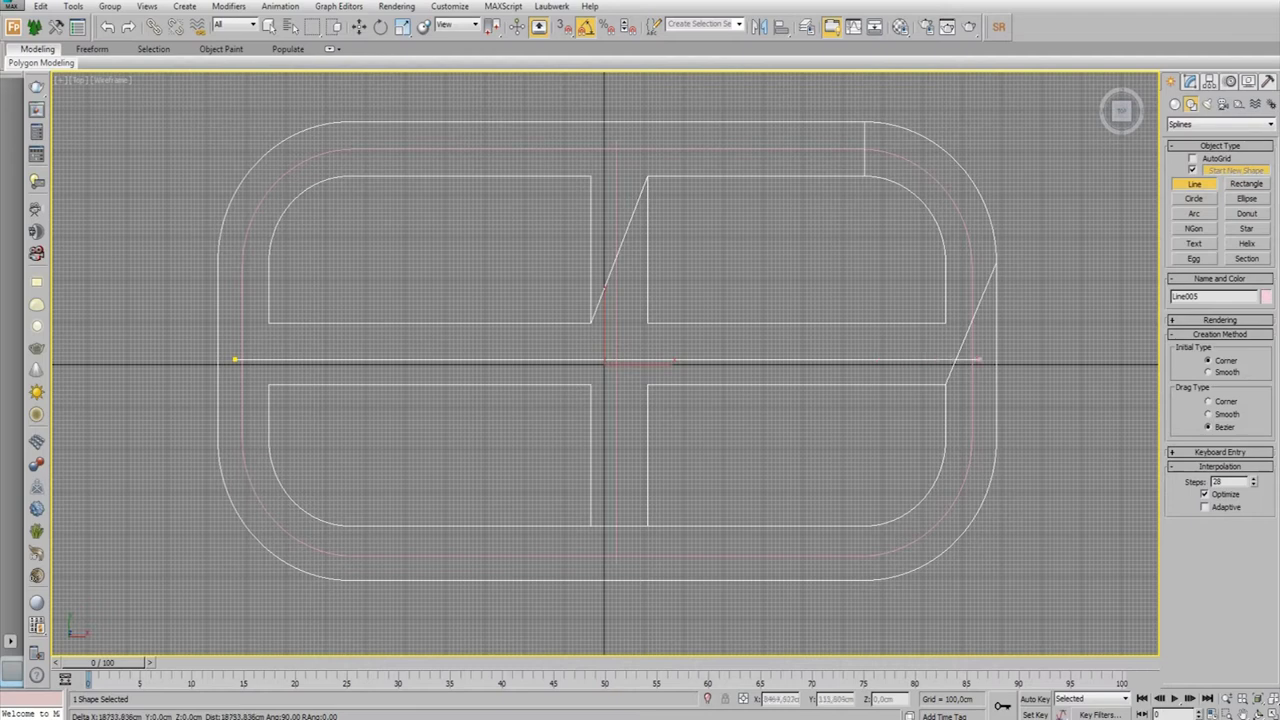
pyautogui.press('w')
pyautogui.moveTo(615, 346); pyautogui.dragTo(615, 338)
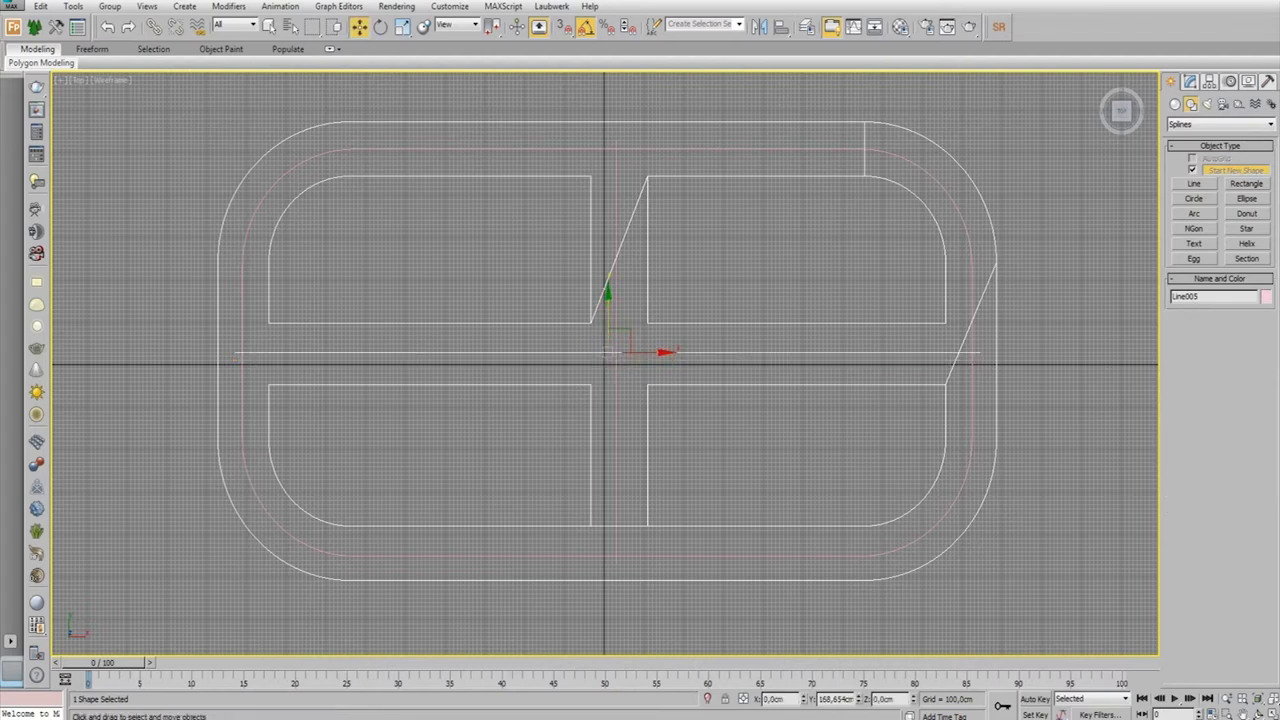
# Attach the vertical line to the horizontal Line005 to combine them into one spline
pyautogui.click(1190, 81)
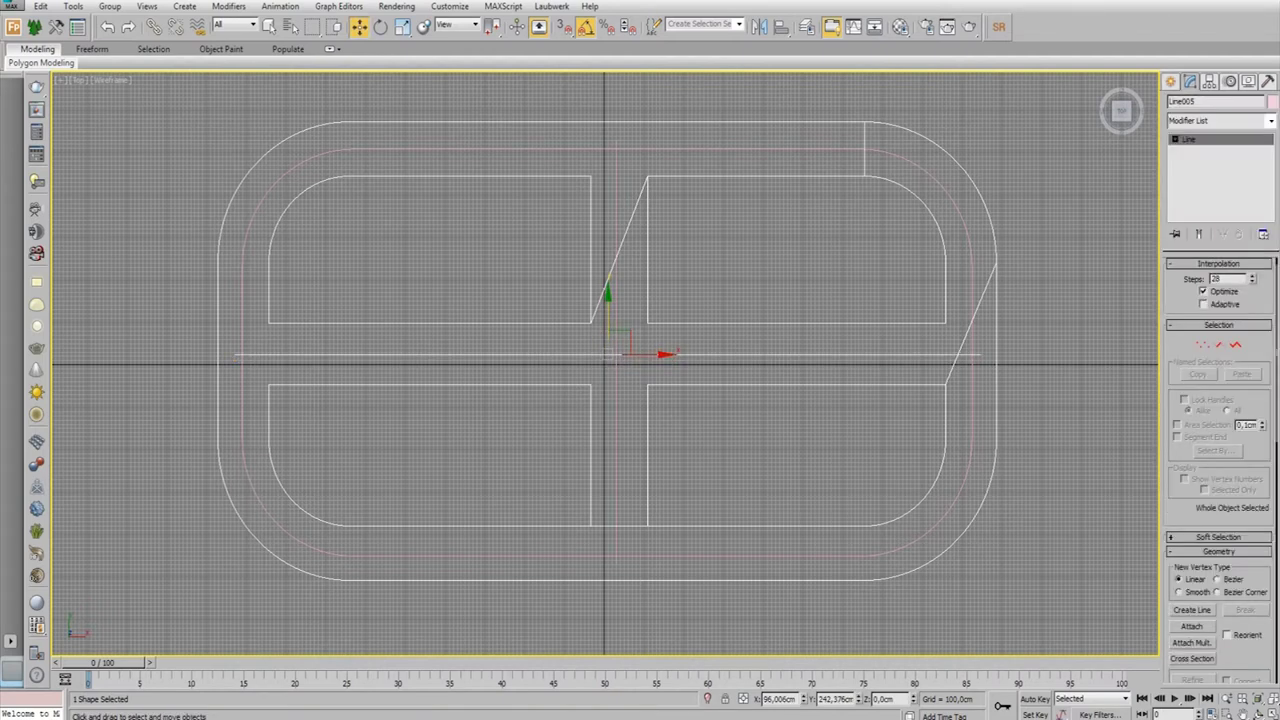
pyautogui.click(1191, 626)
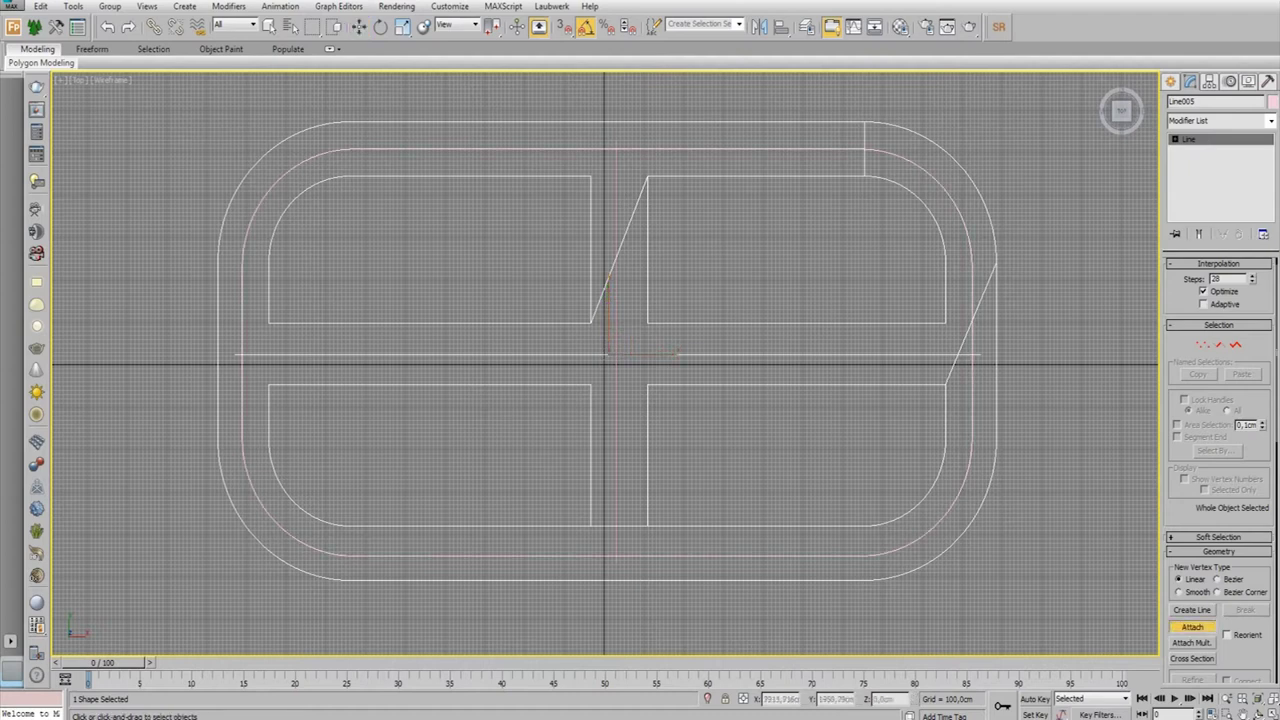
pyautogui.click(616, 250)
pyautogui.rightClick(616, 250)
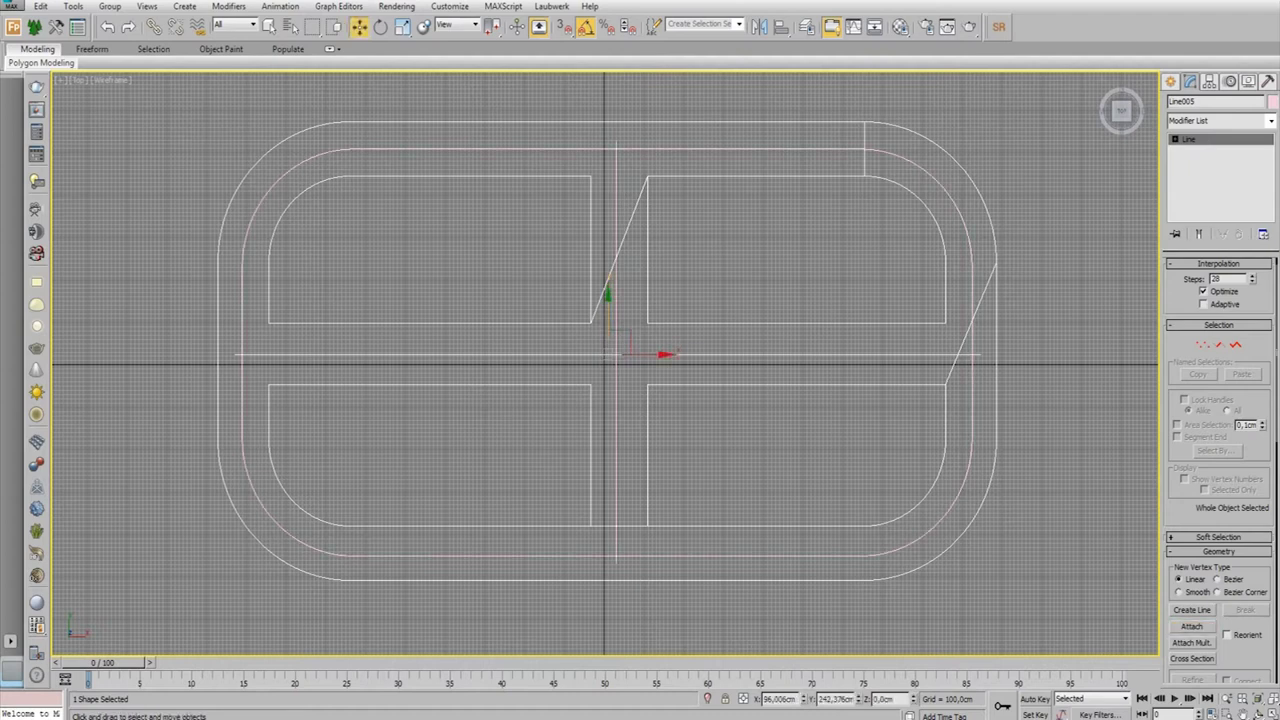
pyautogui.press('1')
pyautogui.click(616, 140)
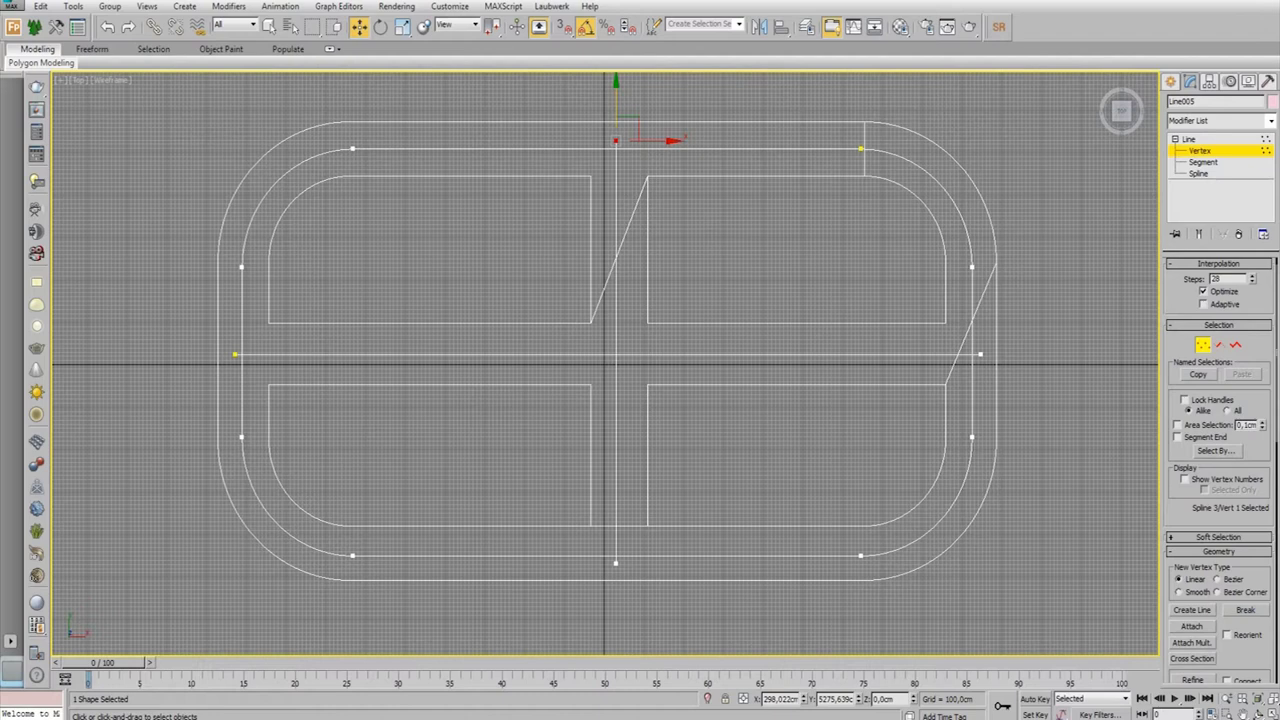
# Move the top, right, left and bottom end vertices of the cross lines onto the ring spline
pyautogui.moveTo(616, 140); pyautogui.dragTo(616, 150)
pyautogui.click(980, 354)
pyautogui.moveTo(980, 354); pyautogui.dragTo(969, 354)
pyautogui.click(235, 354)
pyautogui.moveTo(241, 354); pyautogui.dragTo(248, 354)
pyautogui.click(615, 562)
pyautogui.moveTo(615, 562); pyautogui.dragTo(615, 552)
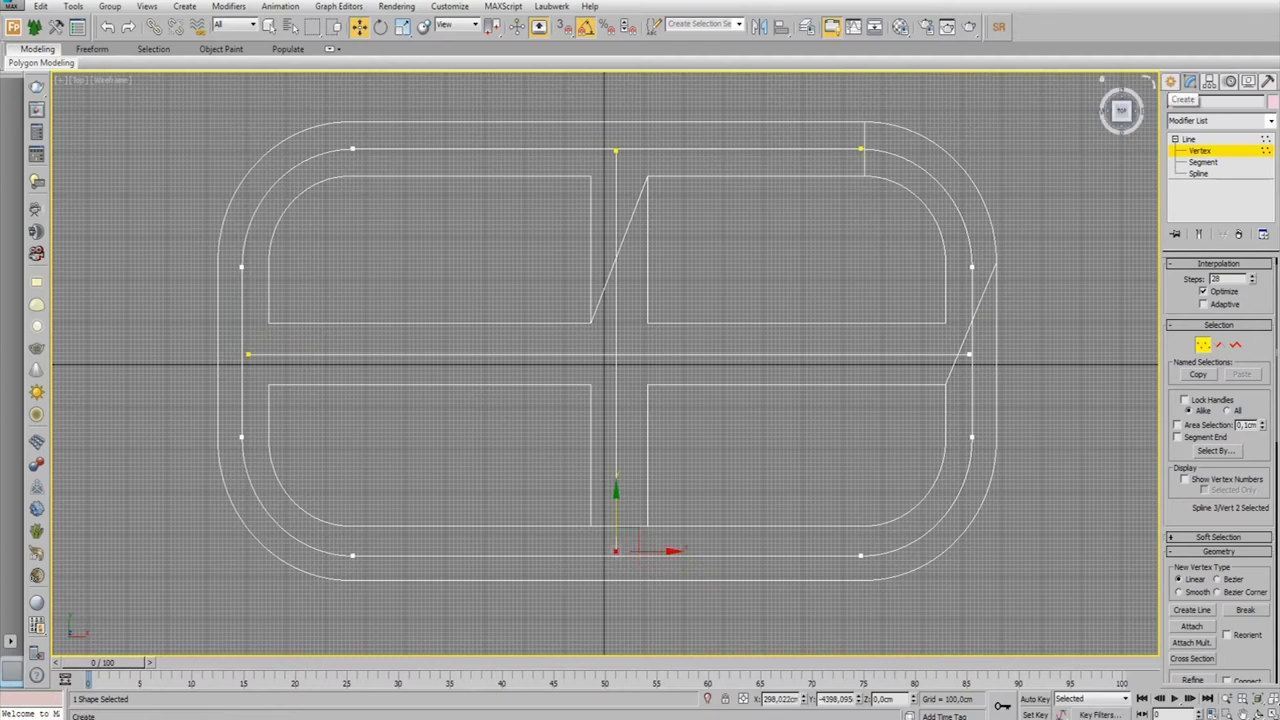
pyautogui.click(1171, 82)
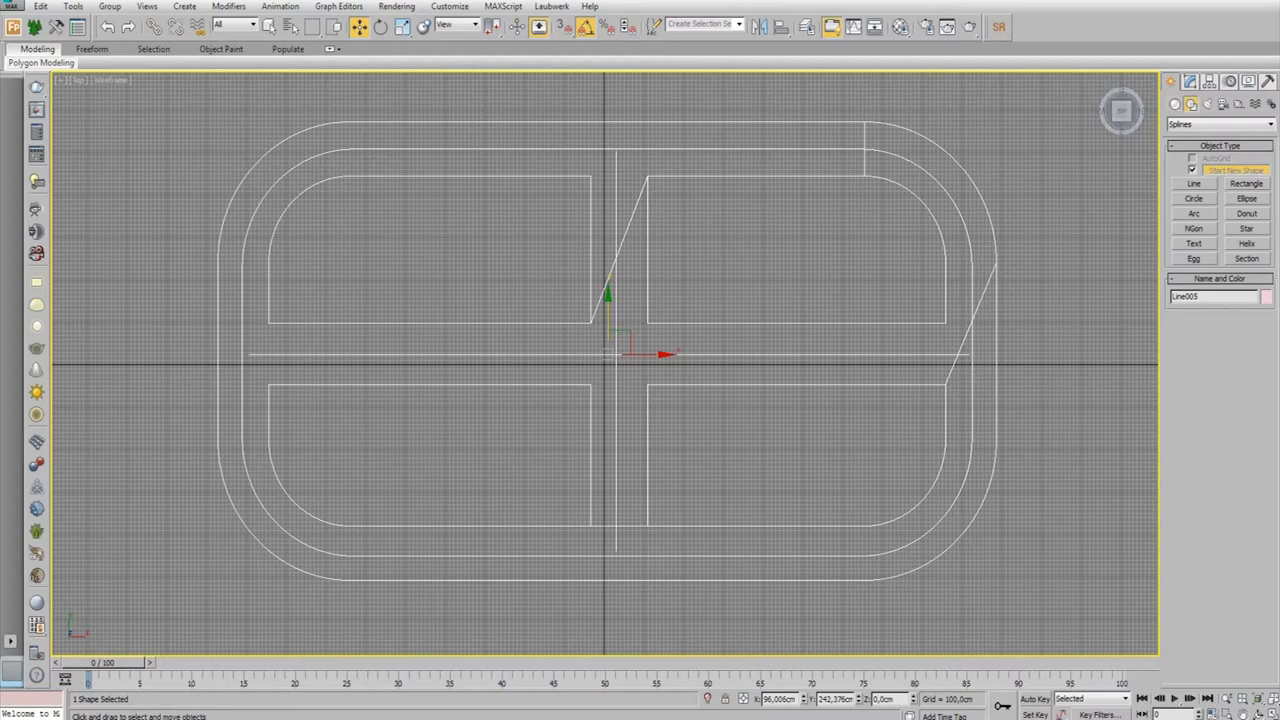
# Select the Line005 centre-line spline, zoom in the Perspective view, and open its modifier list
pyautogui.hotkey('ctrl', 'd')
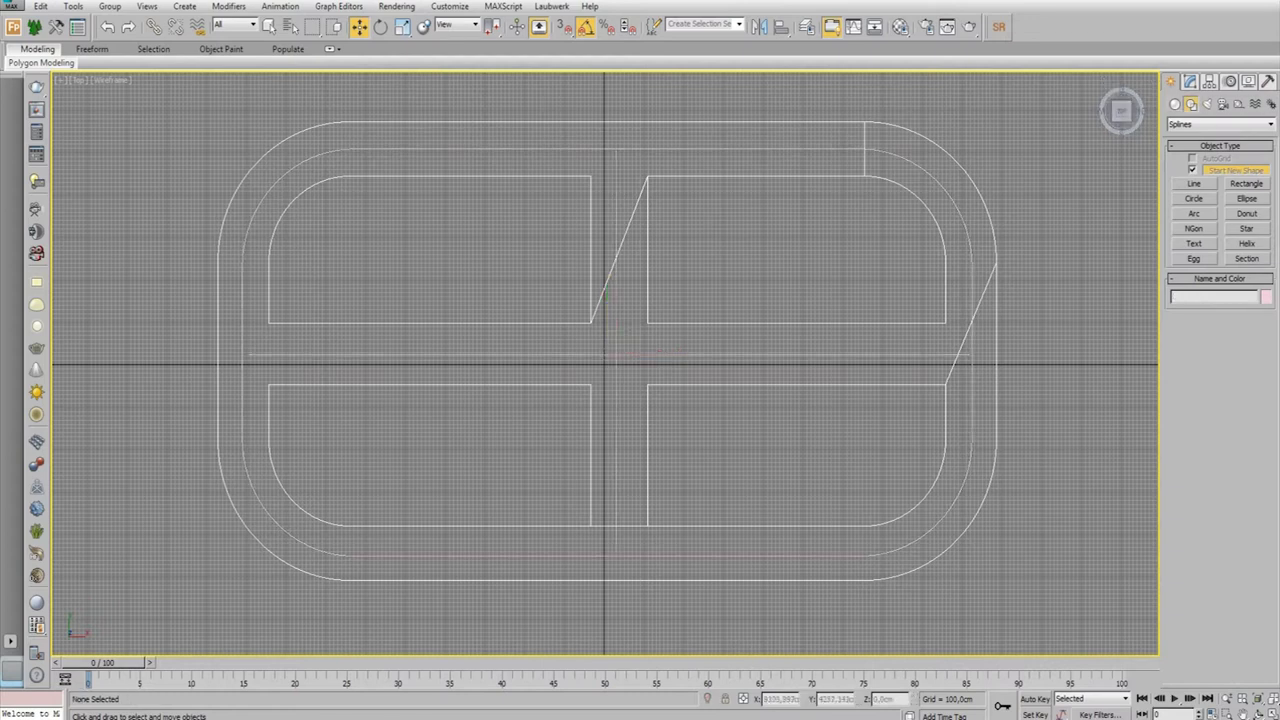
pyautogui.click(605, 295)
pyautogui.press('p')
pyautogui.scroll(3, 680, 285)
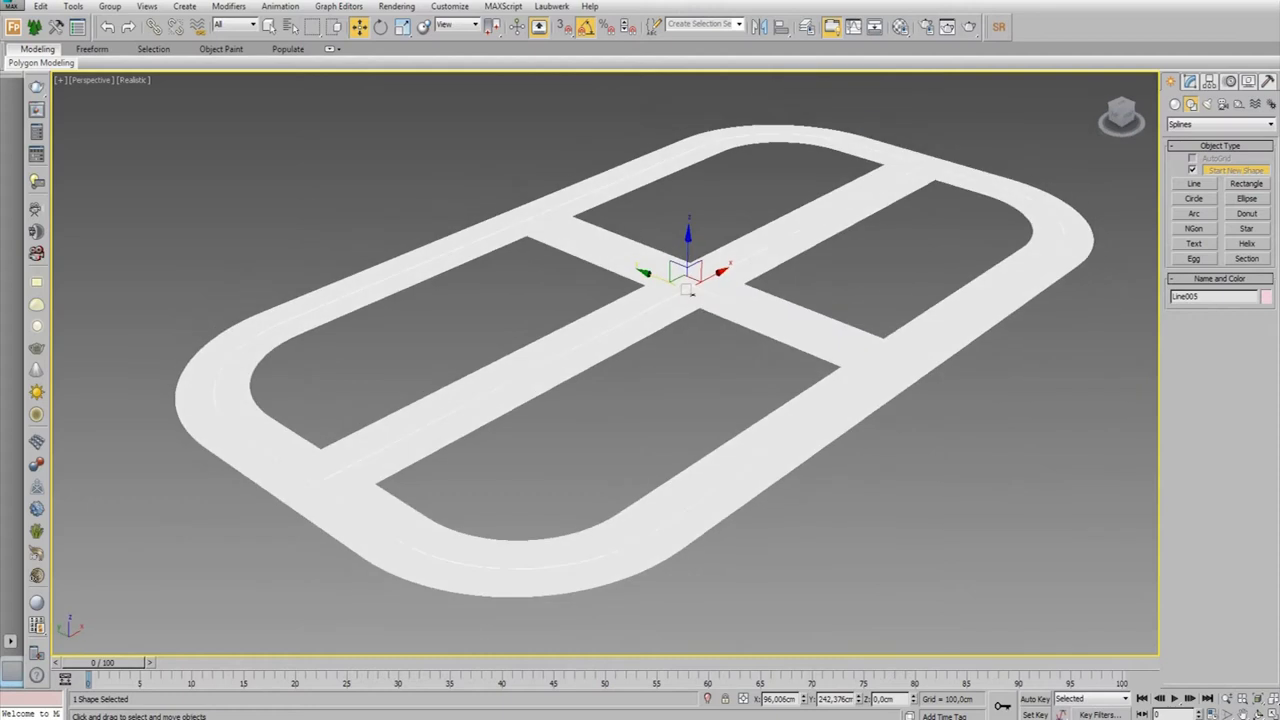
pyautogui.scroll(3, 680, 285)
pyautogui.hotkey('ctrl', 'd')
pyautogui.hotkey('ctrl', 'z')
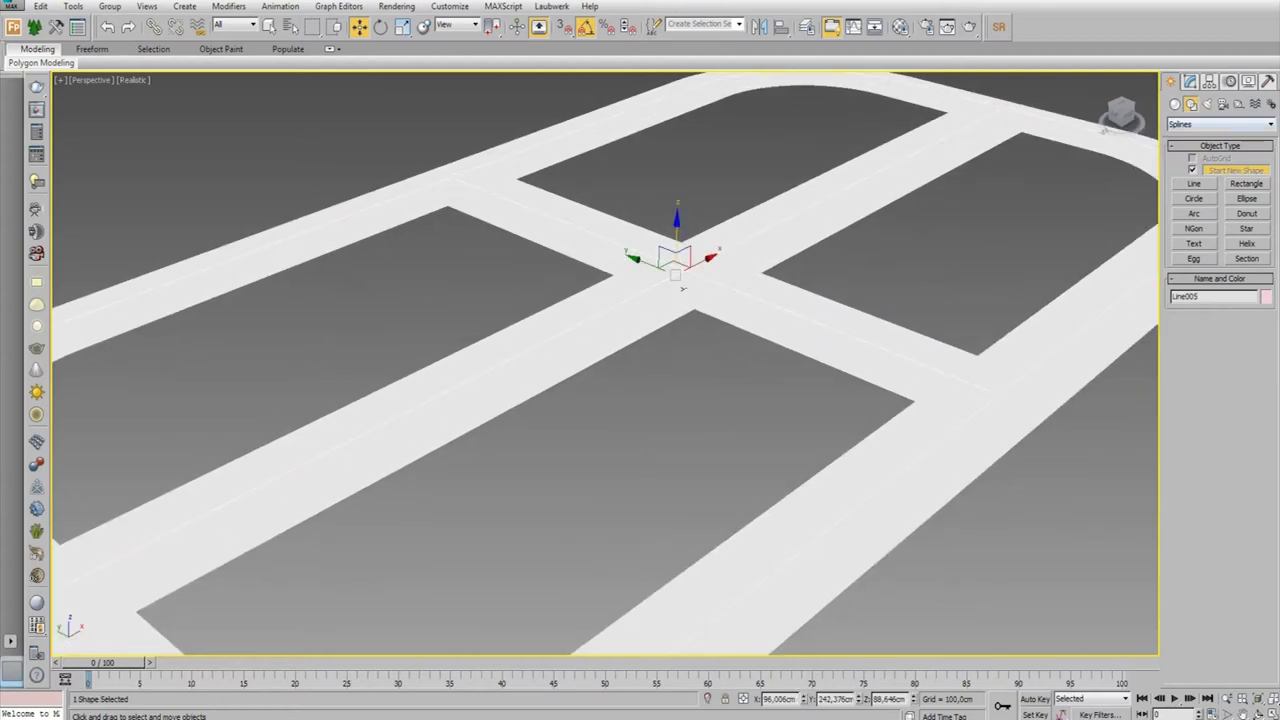
pyautogui.press('F2')
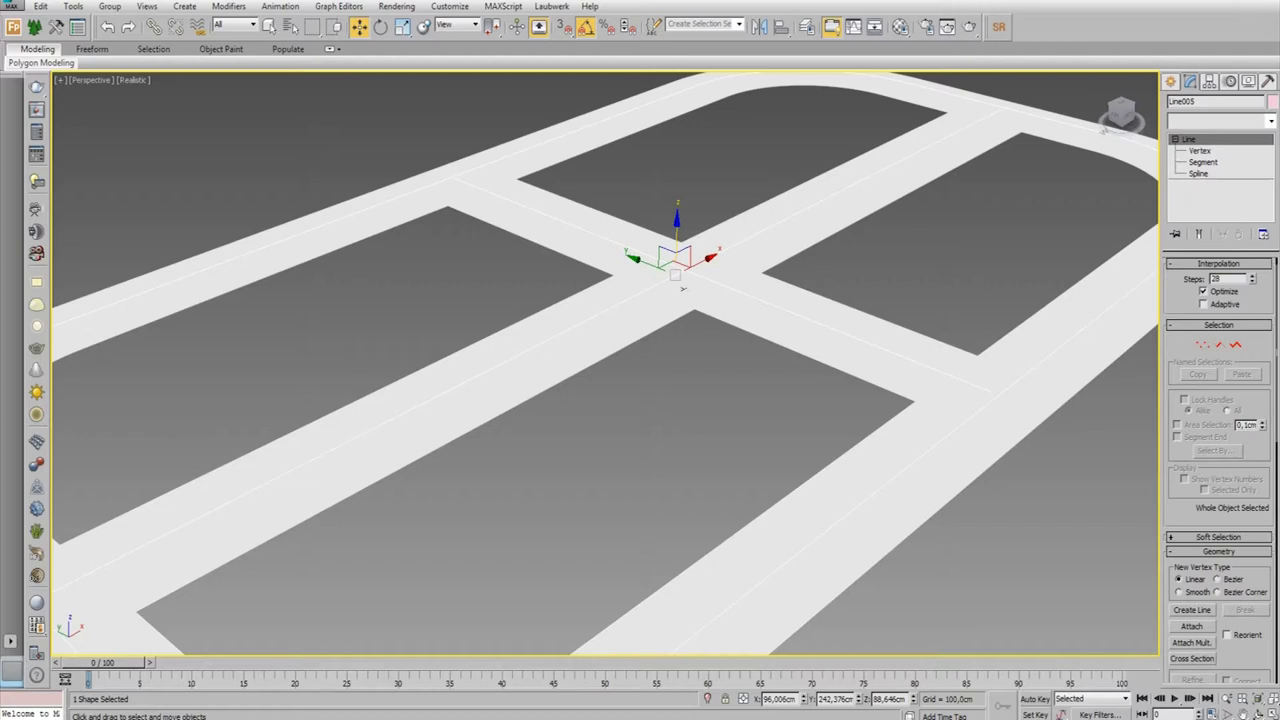
pyautogui.click(1218, 121)
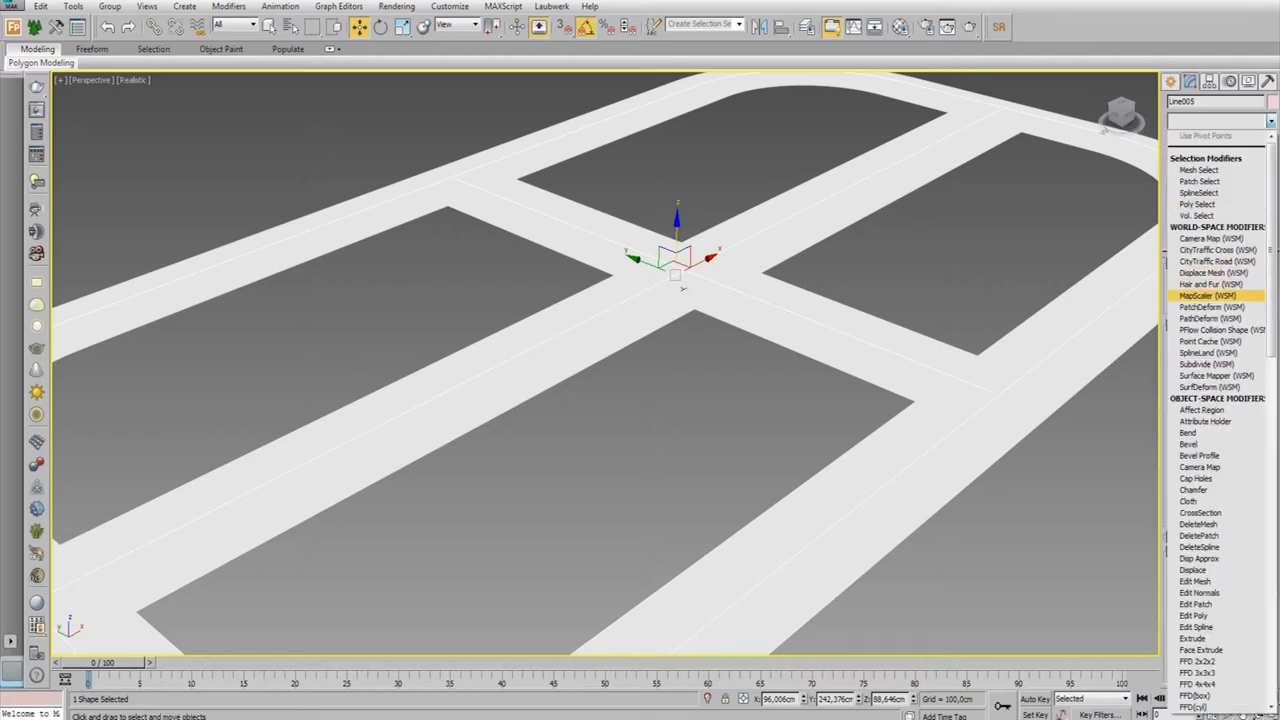
# Apply CityTraffic Road (WSM) to the Line005 cross lines and restore the maximized Top view
pyautogui.click(1217, 261)
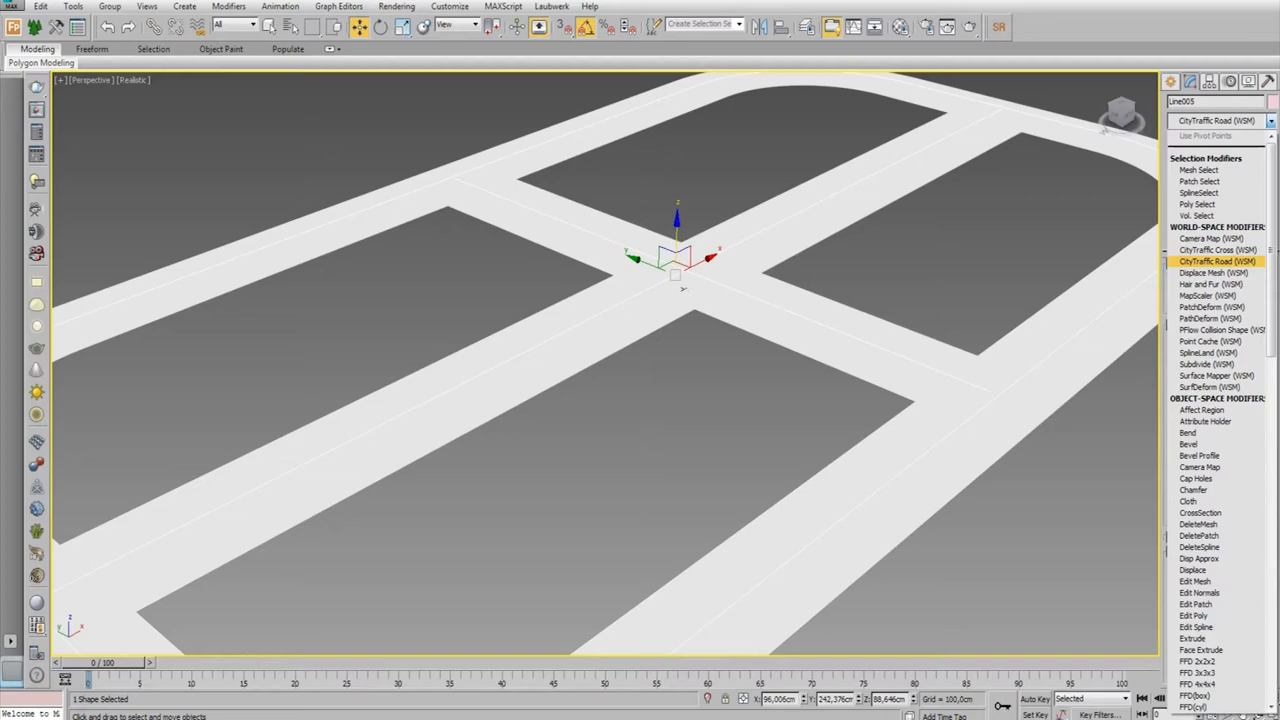
pyautogui.hotkey('alt', 'w')
pyautogui.hotkey('alt', 'w')
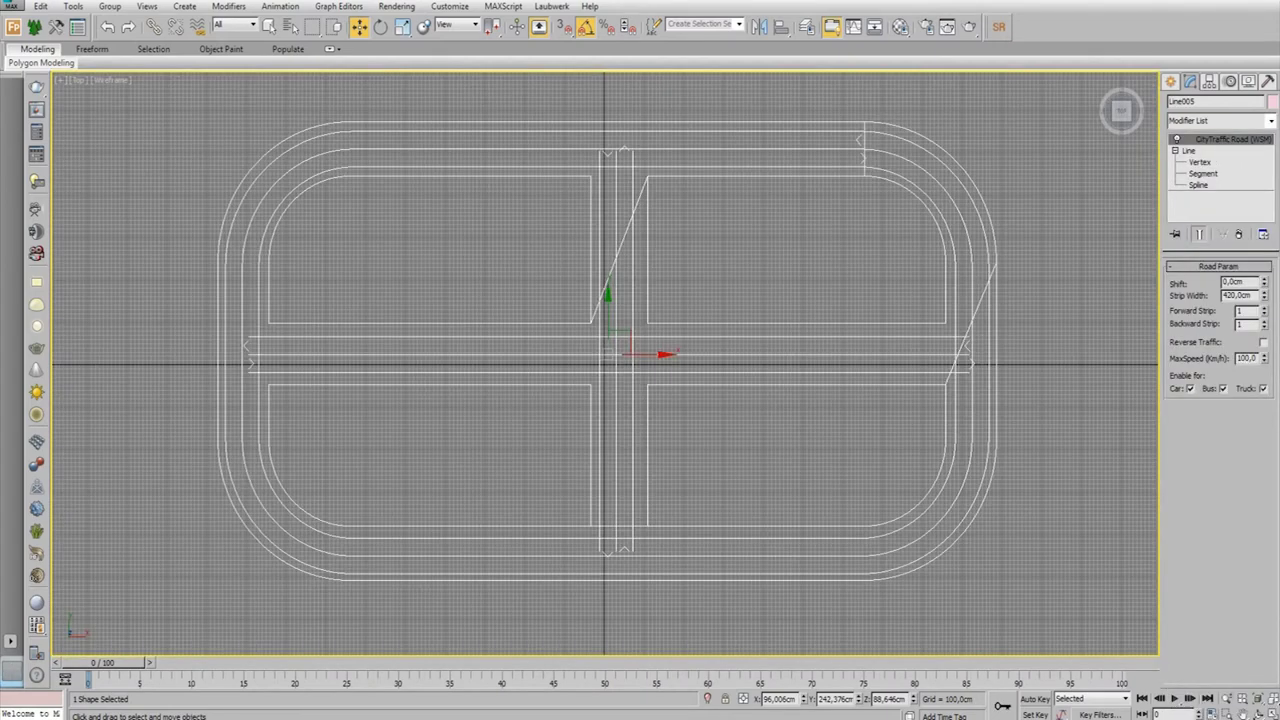
pyautogui.click(1171, 81)
# Draw a small square rectangle over the top junction
pyautogui.click(1191, 104)
pyautogui.click(1246, 184)
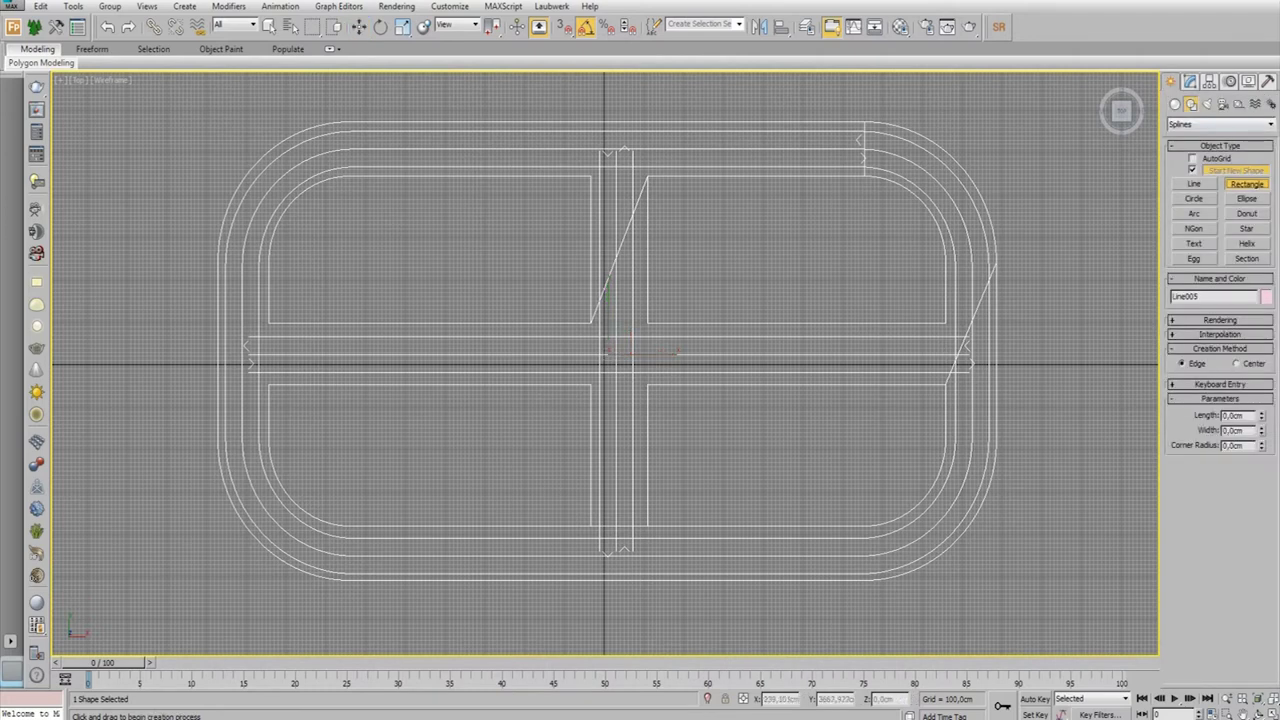
pyautogui.moveTo(571, 114); pyautogui.dragTo(671, 194)
pyautogui.rightClick(671, 194)
pyautogui.moveTo(640, 114); pyautogui.dragTo(657, 192)
pyautogui.press('w')
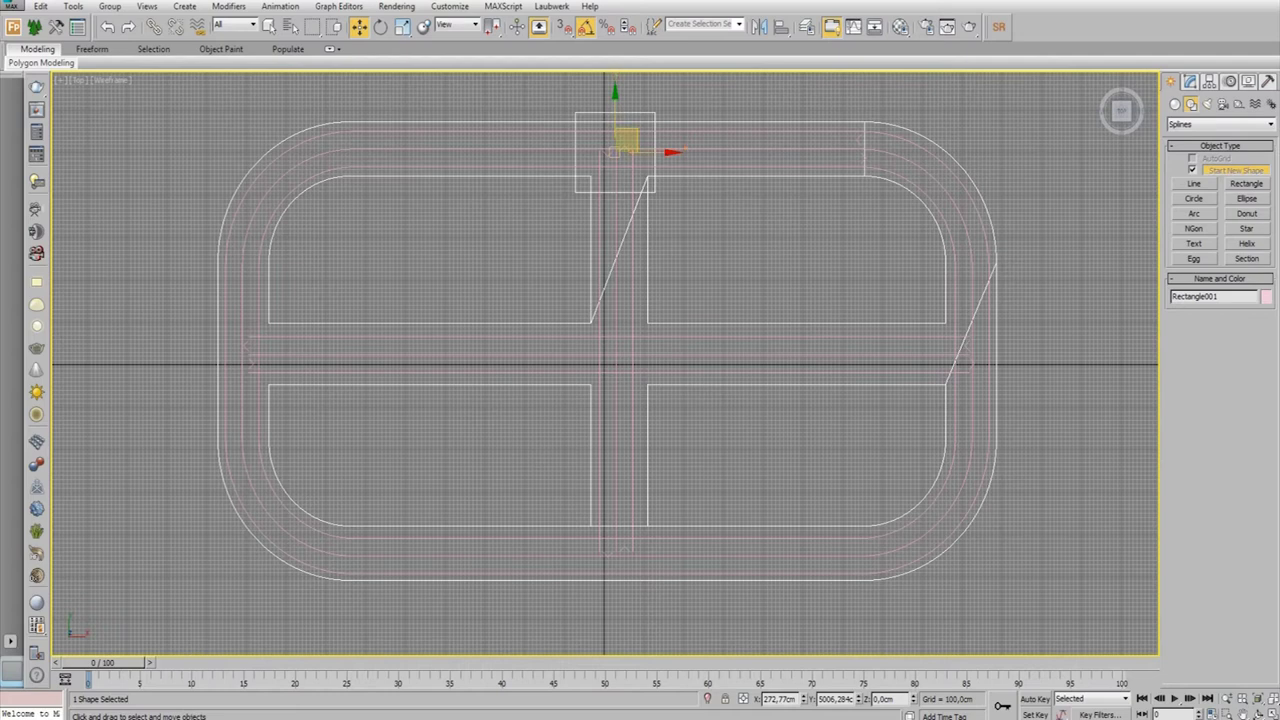
# Draw a square over the centre crossing and nudge it into place
pyautogui.keyDown('shift'); pyautogui.moveTo(627, 141); pyautogui.dragTo(627, 343); pyautogui.keyUp('shift')
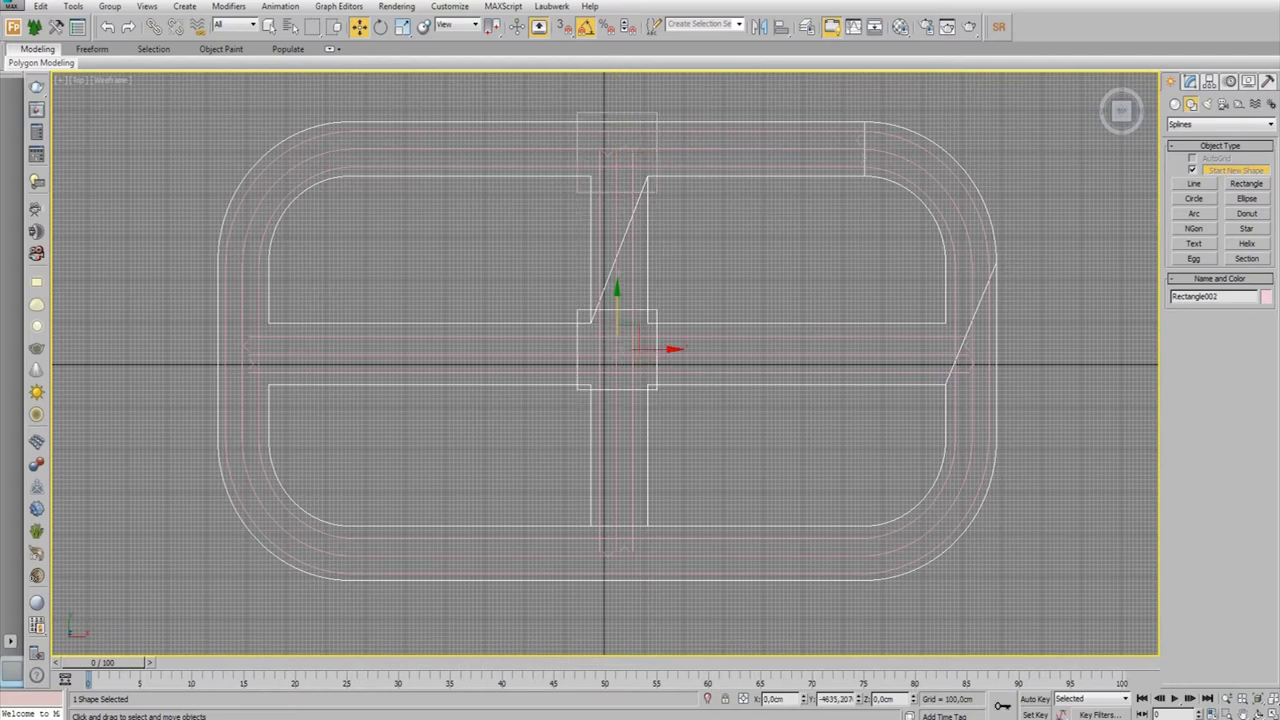
pyautogui.click(700, 420)
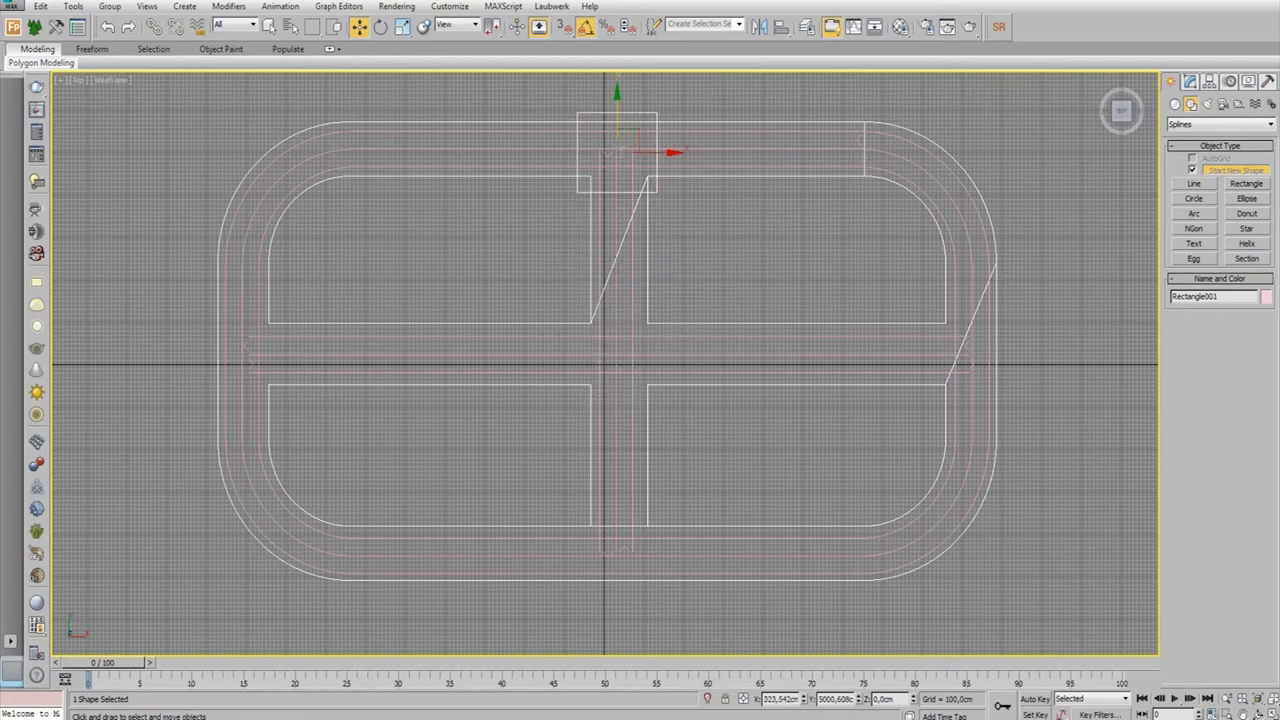
pyautogui.click(1246, 183)
pyautogui.moveTo(673, 305); pyautogui.dragTo(564, 409)
pyautogui.press('w')
pyautogui.moveTo(628, 345); pyautogui.dragTo(628, 338)
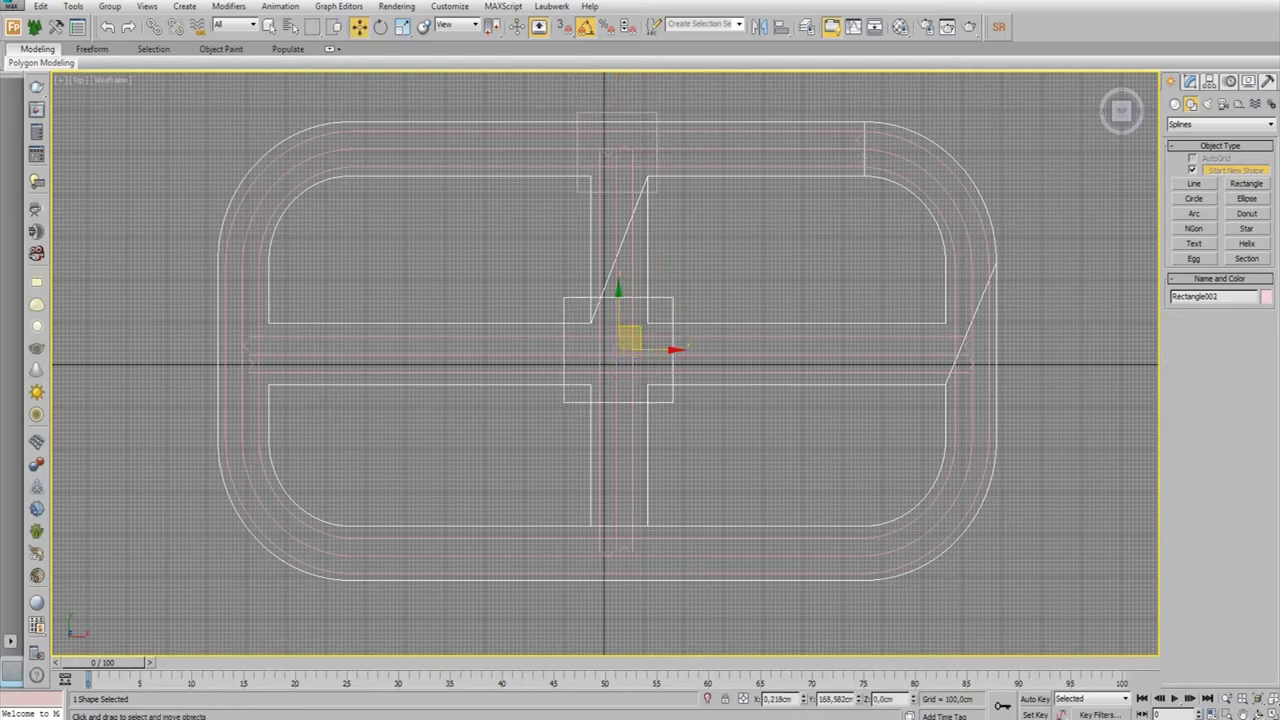
# Clone the top square to the bottom, right and left junctions
pyautogui.keyDown('shift'); pyautogui.moveTo(617, 192); pyautogui.dragTo(617, 589); pyautogui.keyUp('shift')
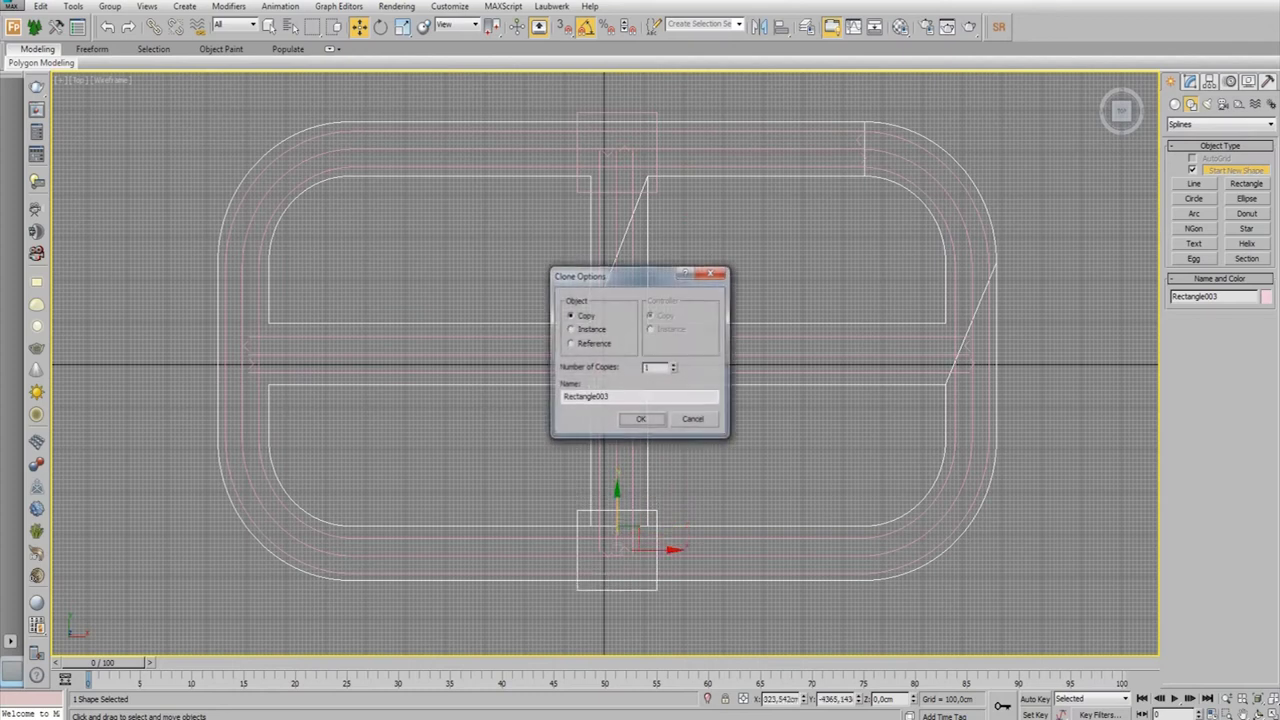
pyautogui.click(634, 418)
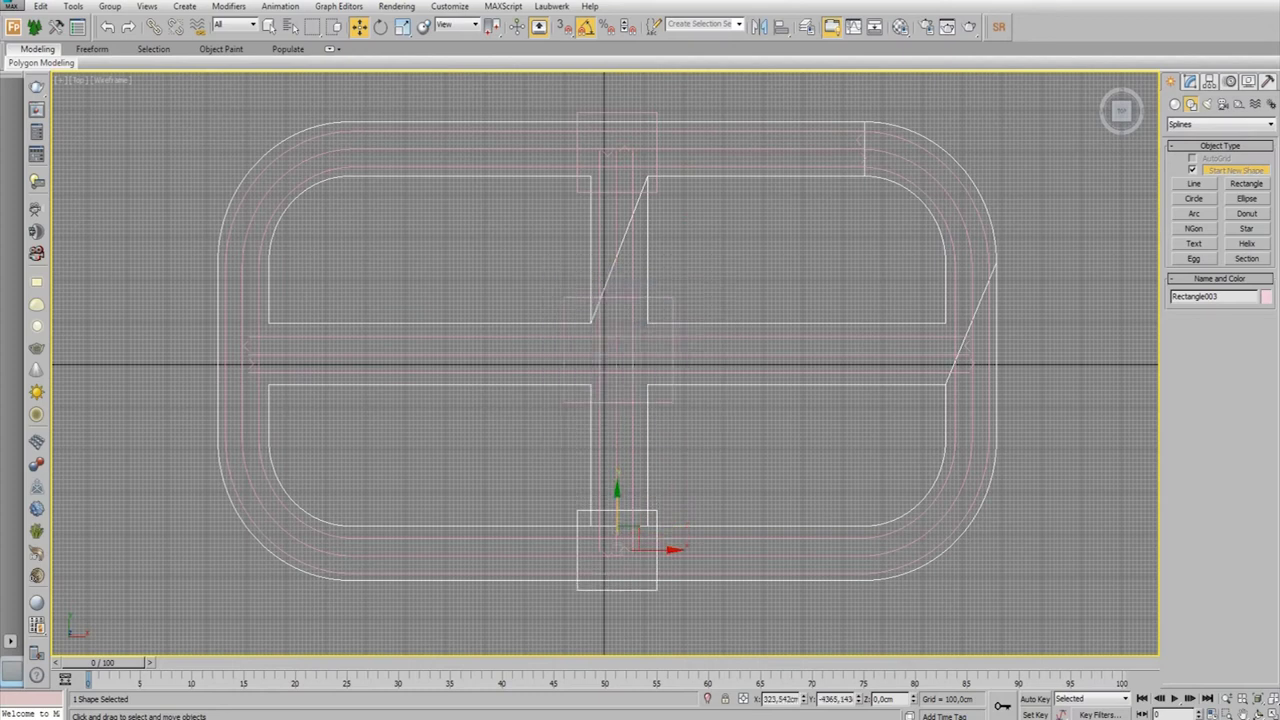
pyautogui.keyDown('shift'); pyautogui.moveTo(628, 538); pyautogui.dragTo(979, 343); pyautogui.keyUp('shift')
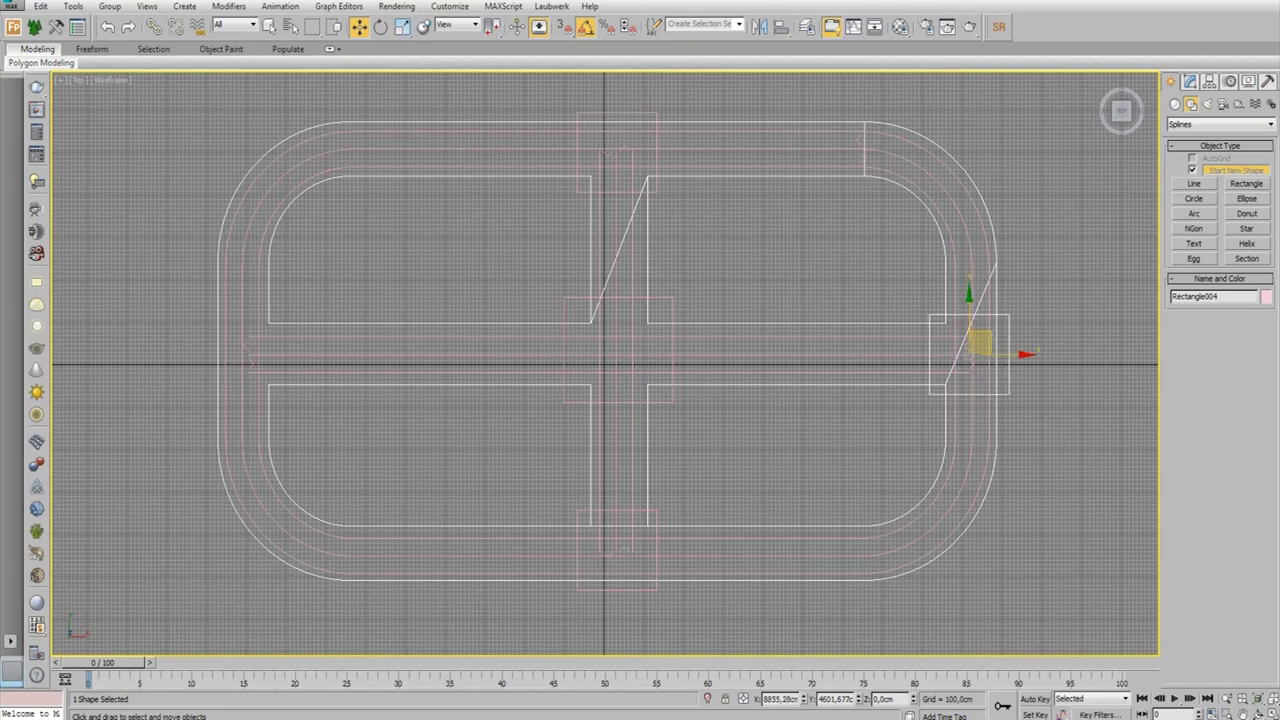
pyautogui.keyDown('shift'); pyautogui.moveTo(979, 343); pyautogui.dragTo(262, 350); pyautogui.keyUp('shift')
pyautogui.press('Return')
pyautogui.click(640, 421)
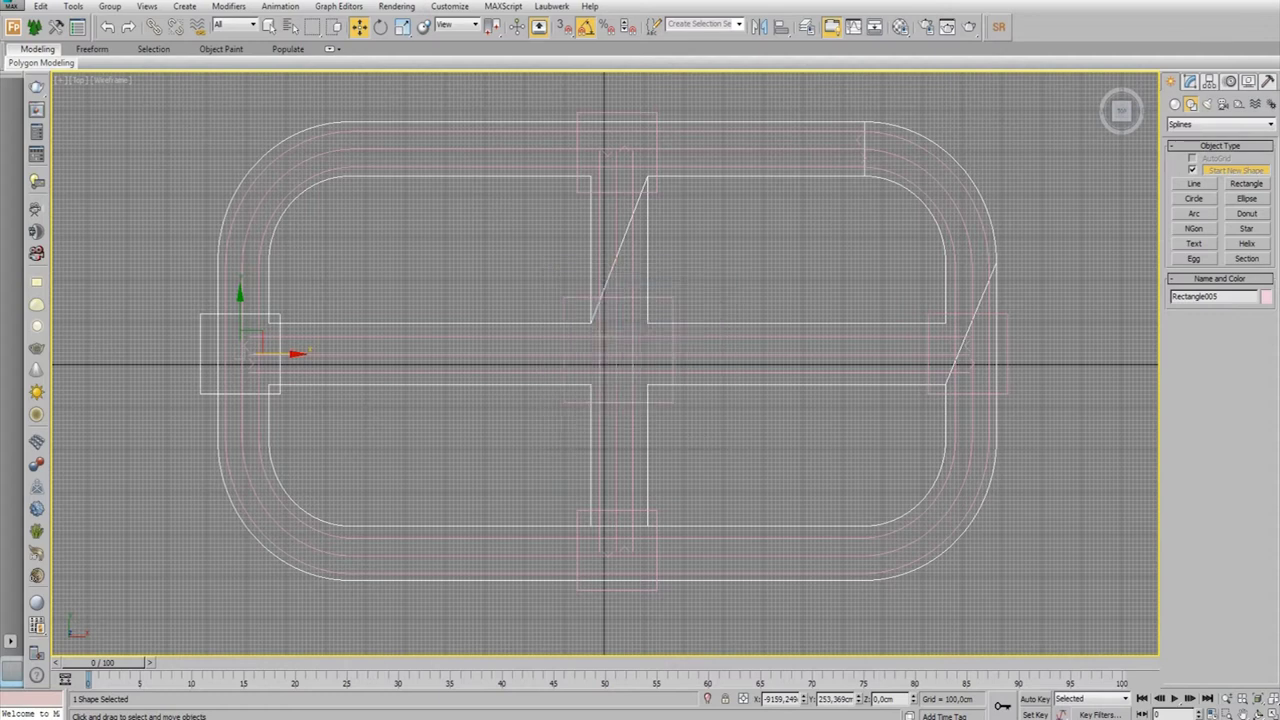
# Apply CityTraffic Cross (WSM) to the left and right junction squares
pyautogui.click(1190, 81)
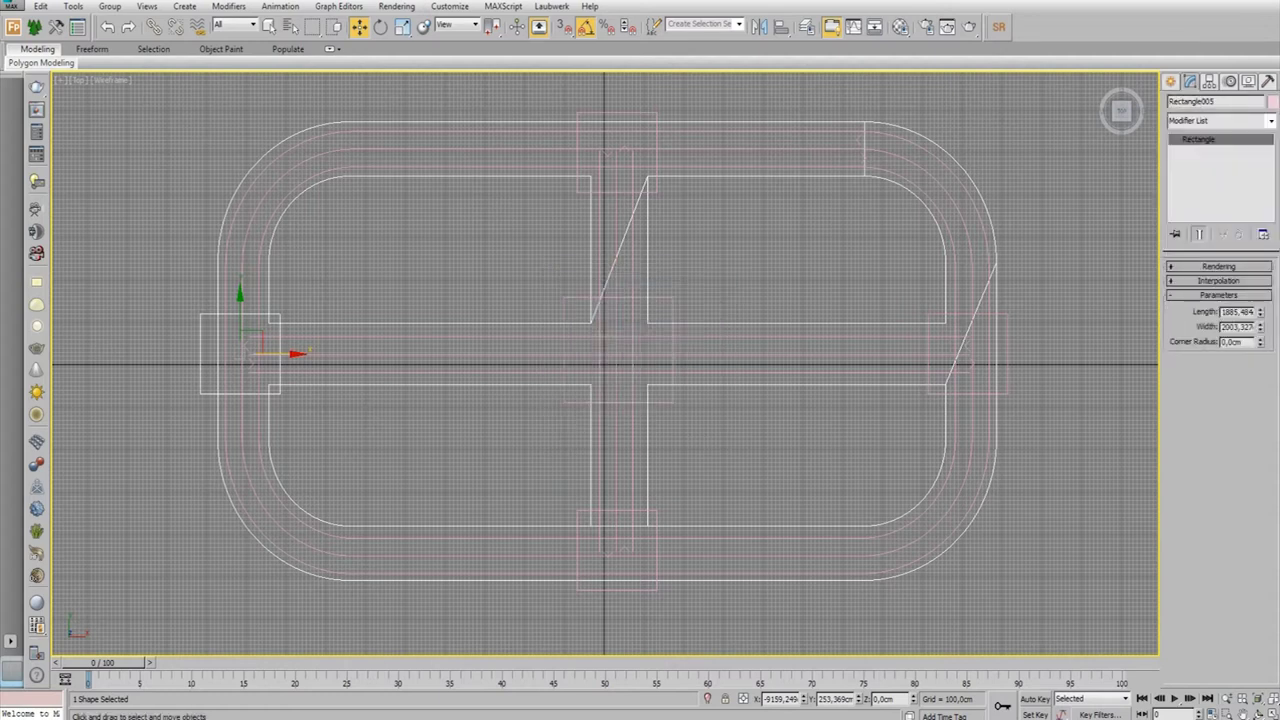
pyautogui.click(1218, 120)
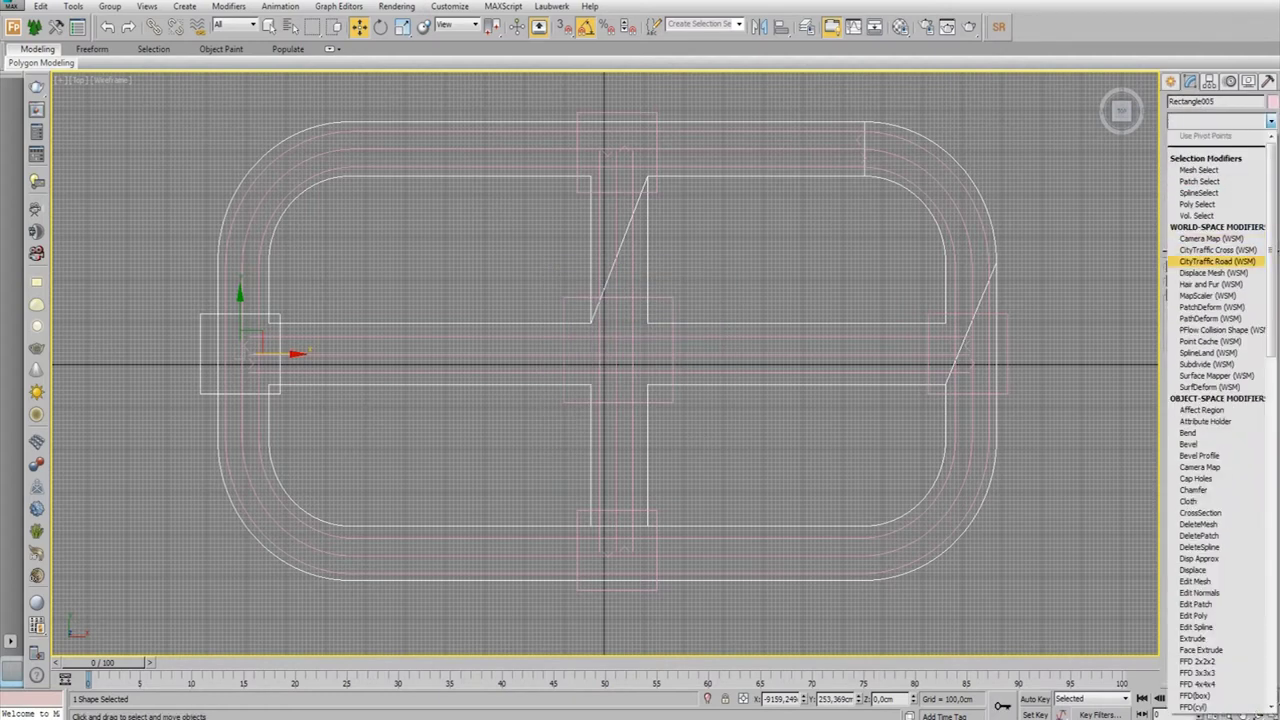
pyautogui.click(1215, 249)
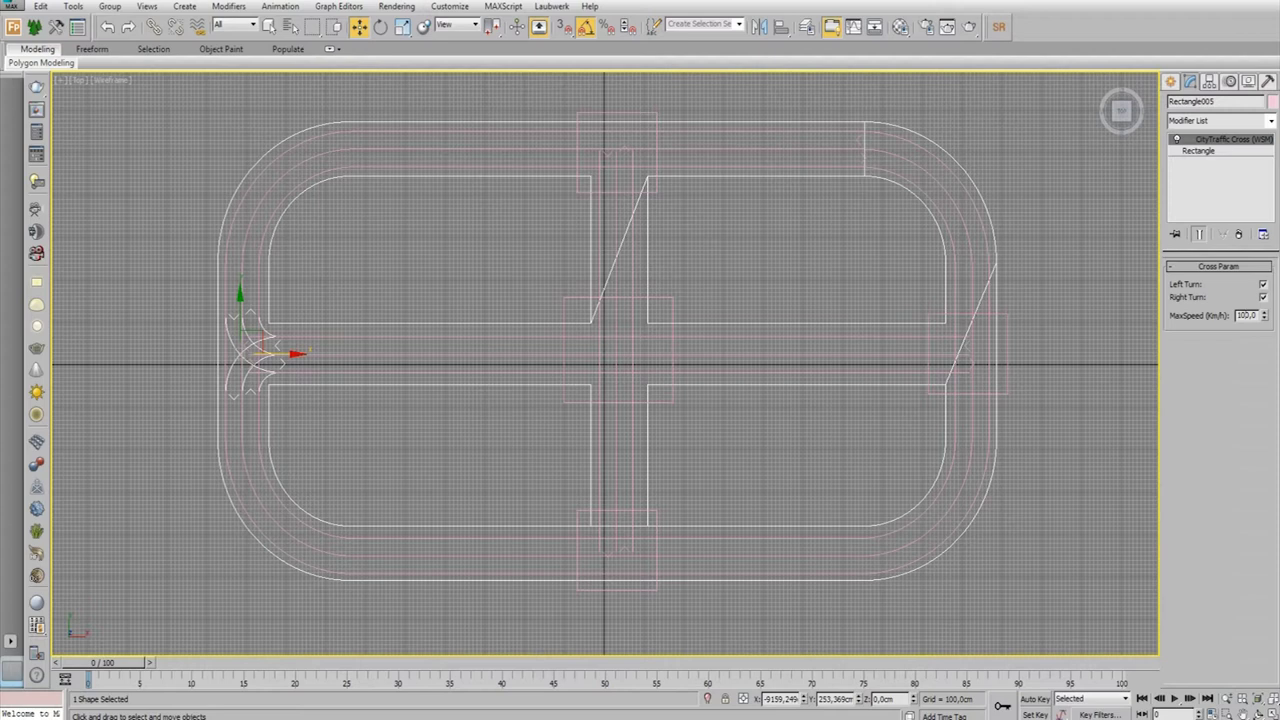
pyautogui.click(1006, 345)
pyautogui.click(1218, 120)
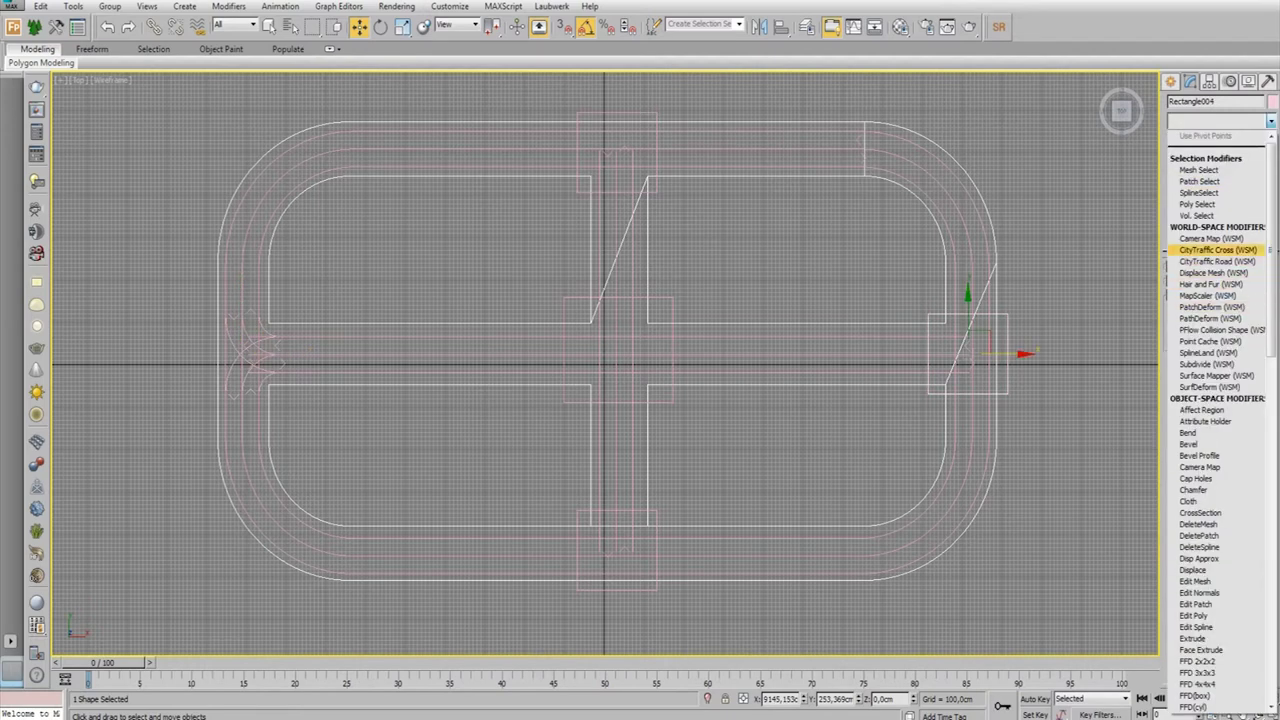
pyautogui.click(1217, 249)
# Apply CityTraffic Cross to the top and bottom junction squares
pyautogui.click(617, 114)
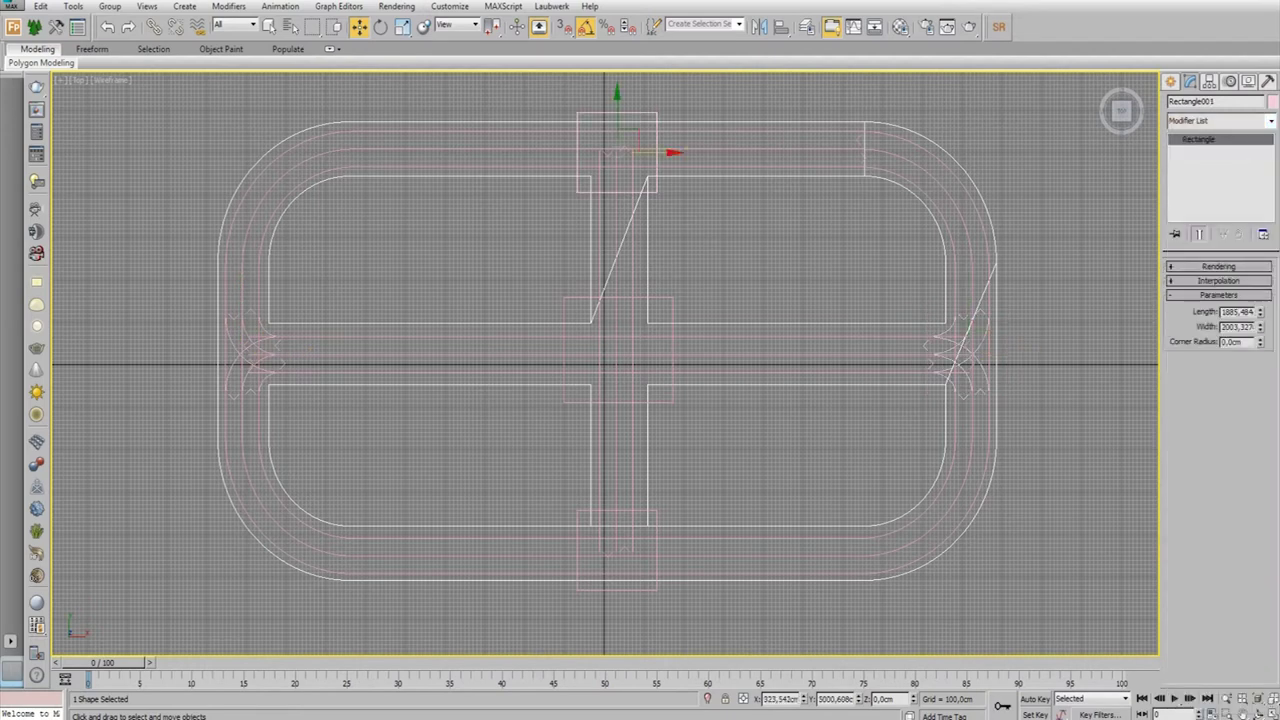
pyautogui.click(1218, 120)
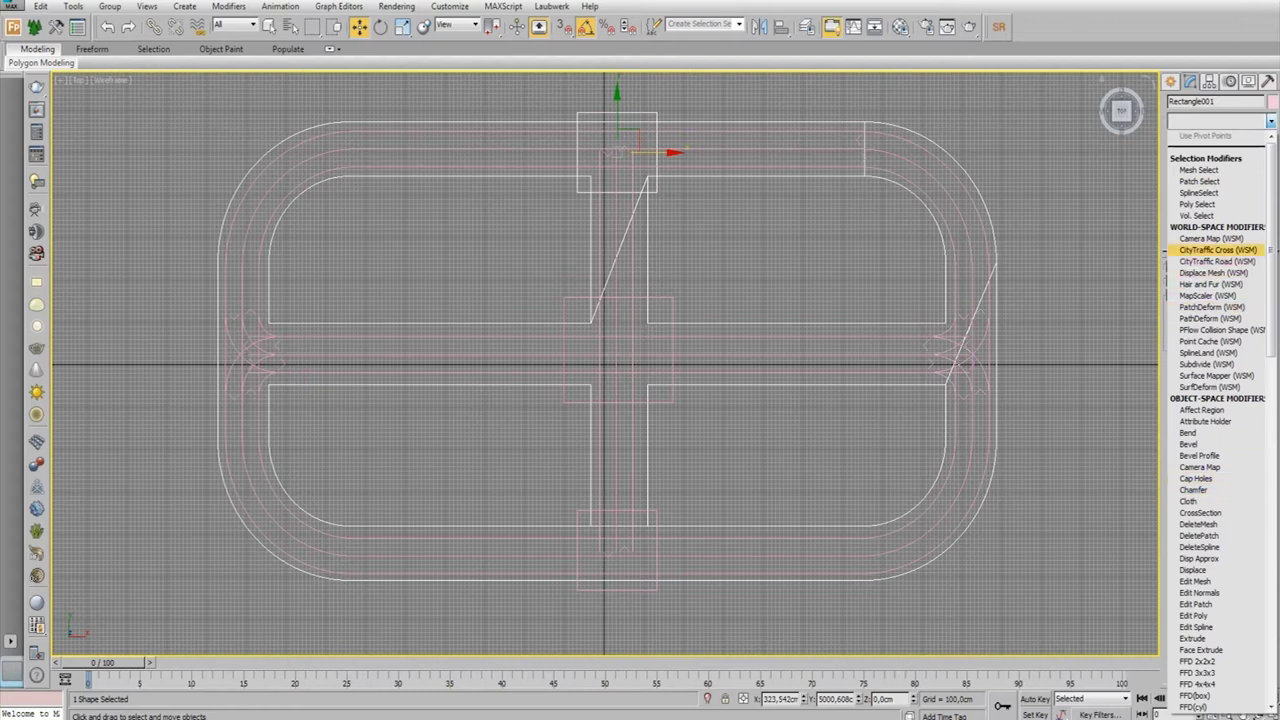
pyautogui.click(1217, 249)
pyautogui.click(617, 75)
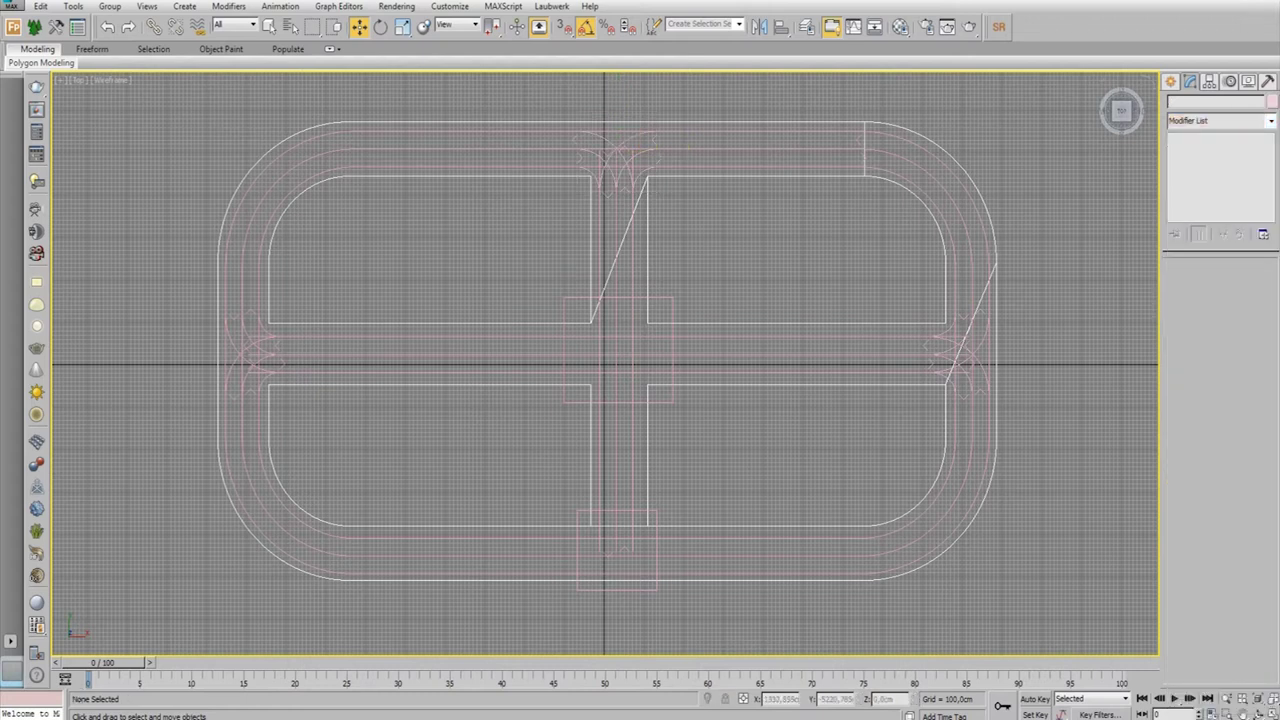
pyautogui.click(617, 589)
pyautogui.click(1218, 120)
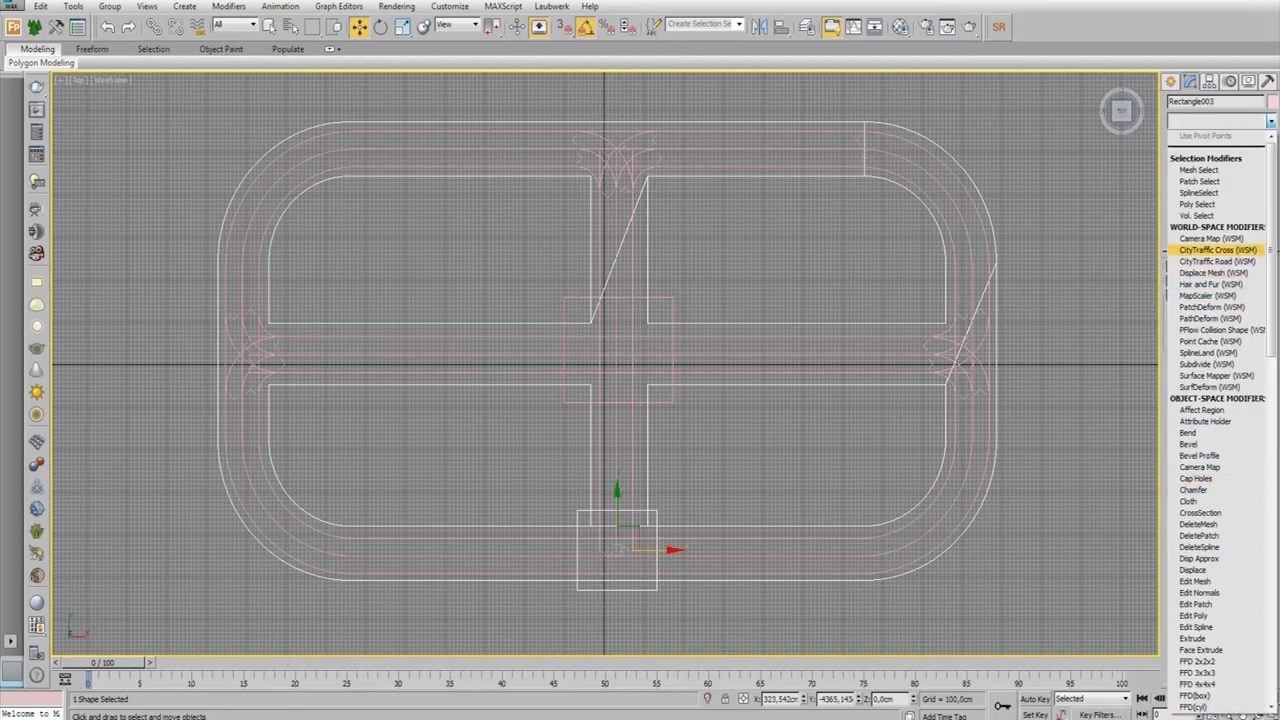
pyautogui.click(1217, 249)
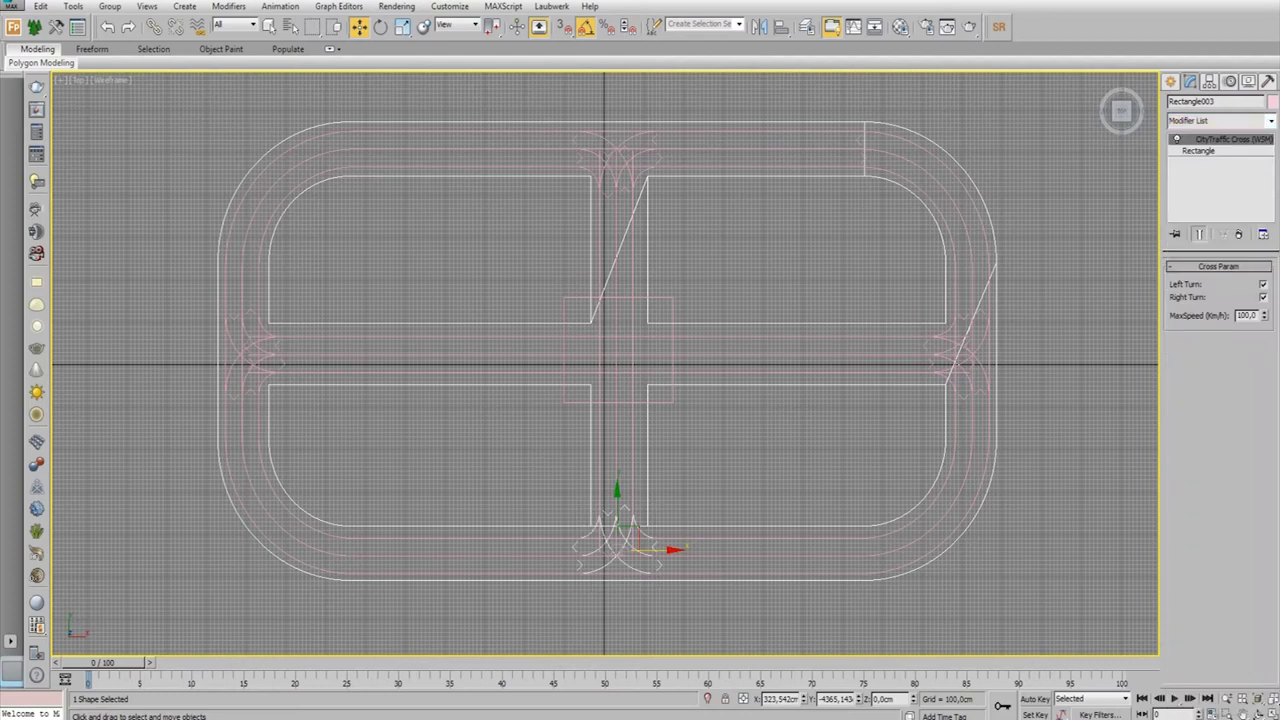
# Zoom in and align the bottom cross onto its junction
pyautogui.press('z')
pyautogui.moveTo(630, 405); pyautogui.dragTo(630, 425)
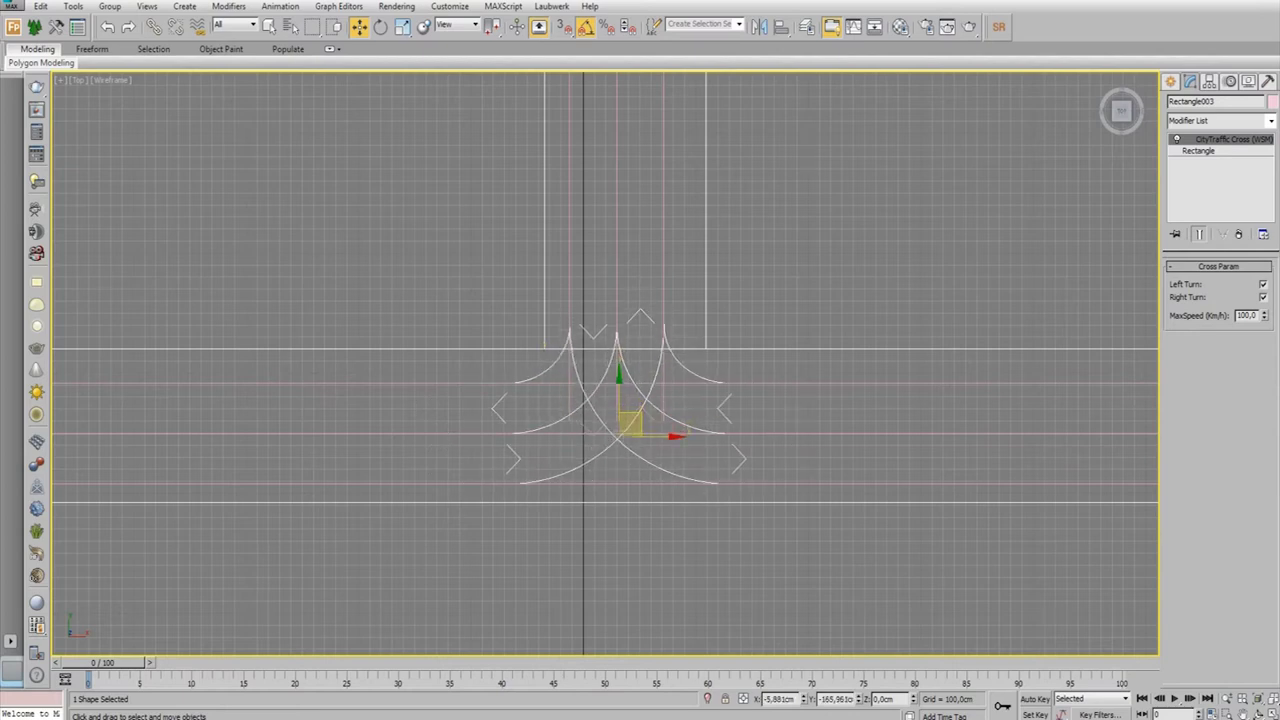
pyautogui.moveTo(630, 425); pyautogui.dragTo(630, 425)
pyautogui.scroll(-5, 723, 428)
pyautogui.scroll(-2, 760, 340)
pyautogui.scroll(5, 720, 295)
# Apply CityTraffic Cross to the centre square and reframe the whole road network
pyautogui.click(728, 326)
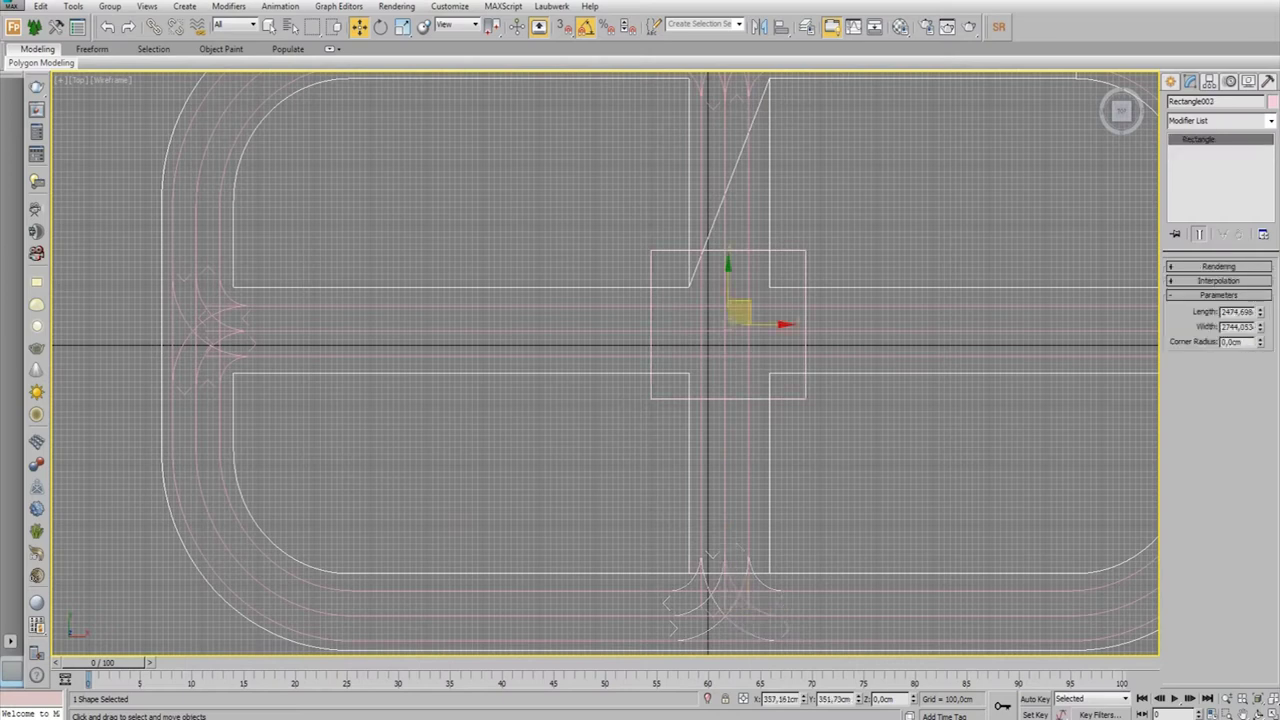
pyautogui.click(1220, 120)
pyautogui.click(1215, 250)
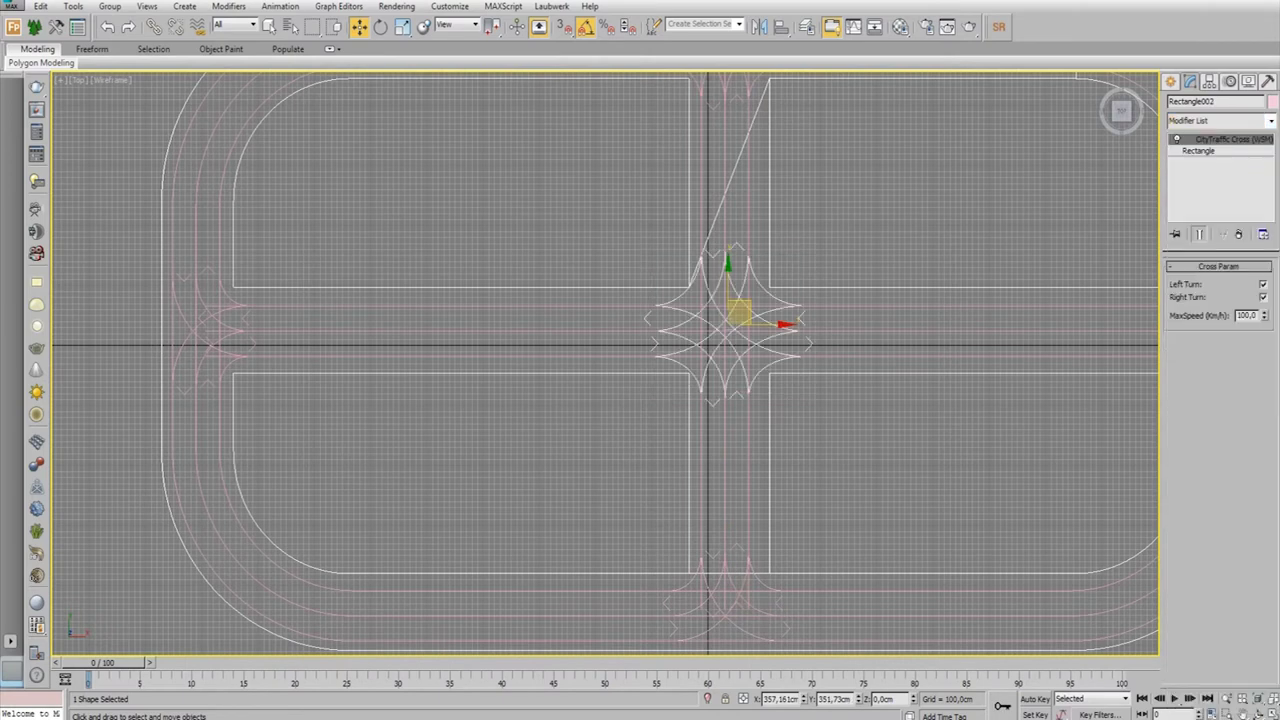
pyautogui.moveTo(800, 300); pyautogui.dragTo(677, 339, button='middle')
pyautogui.scroll(-3, 801, 286)
pyautogui.click(1175, 80)
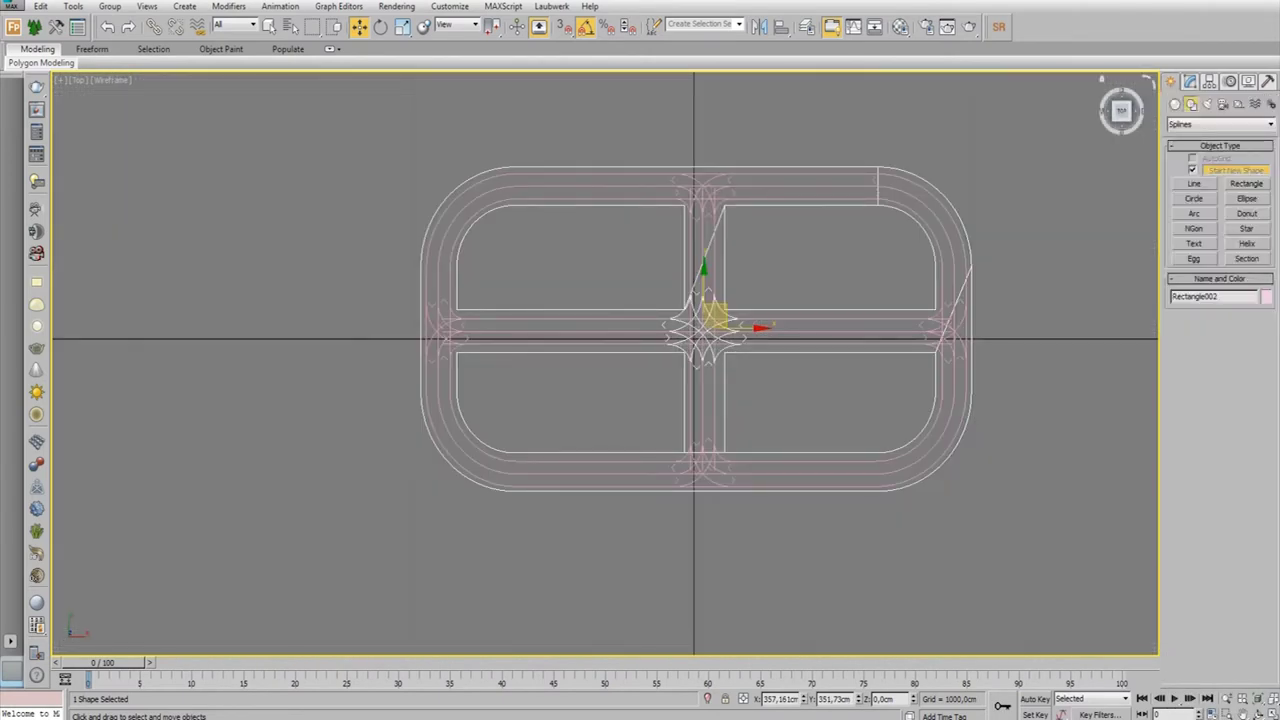
pyautogui.moveTo(745, 162); pyautogui.dragTo(770, 215, button='middle')
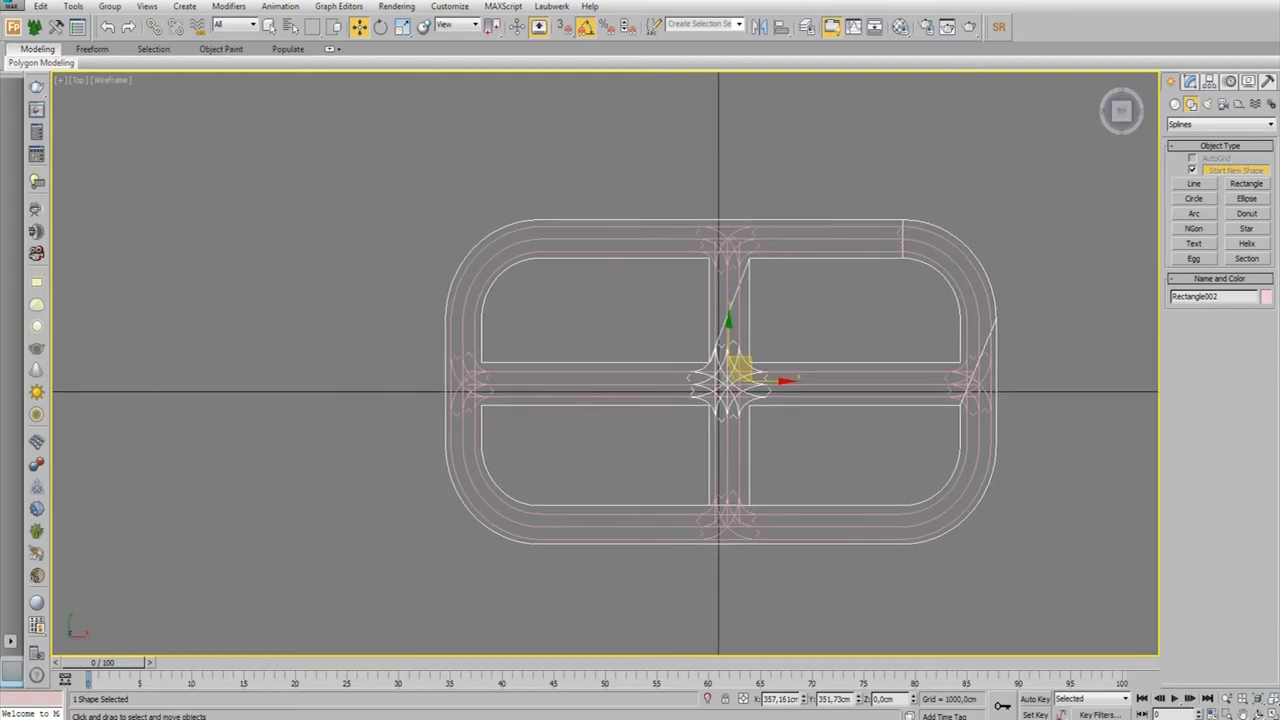
pyautogui.rightClick(770, 215)
pyautogui.press('Escape')
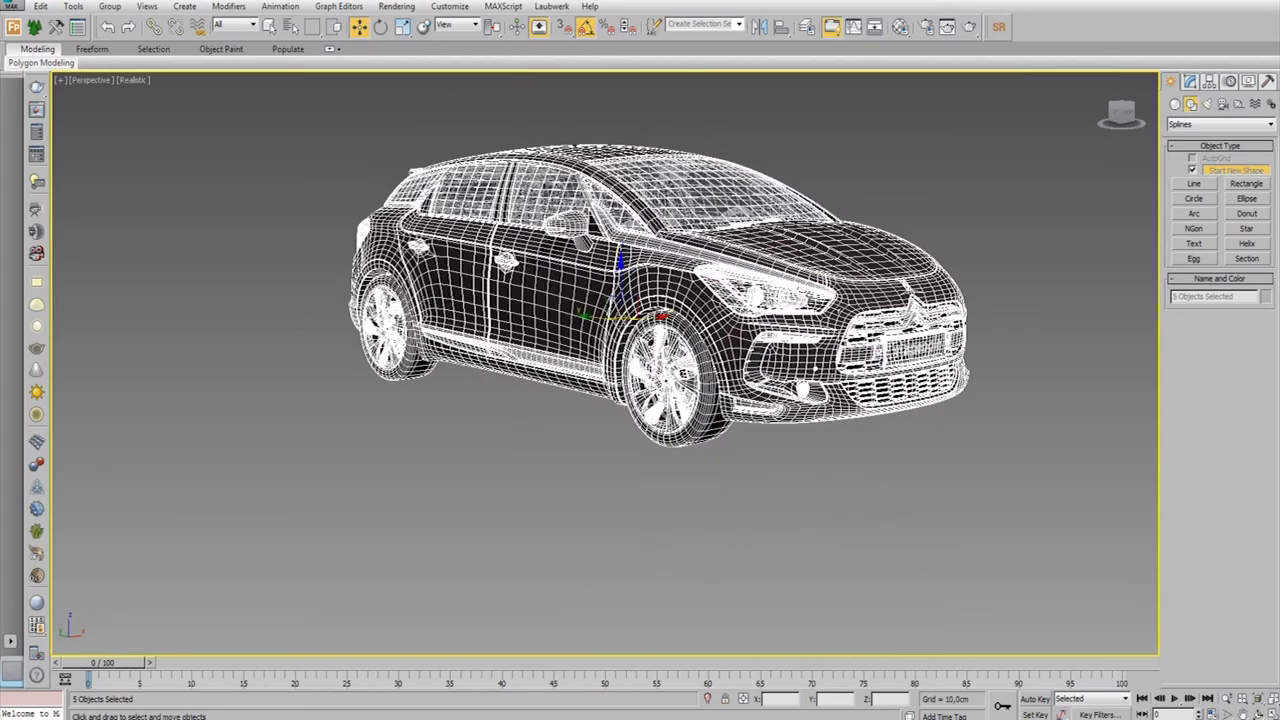
# Switch the viewport to Shaded and select the car body plus its four wheels
pyautogui.click(133, 79)
pyautogui.click(150, 107)
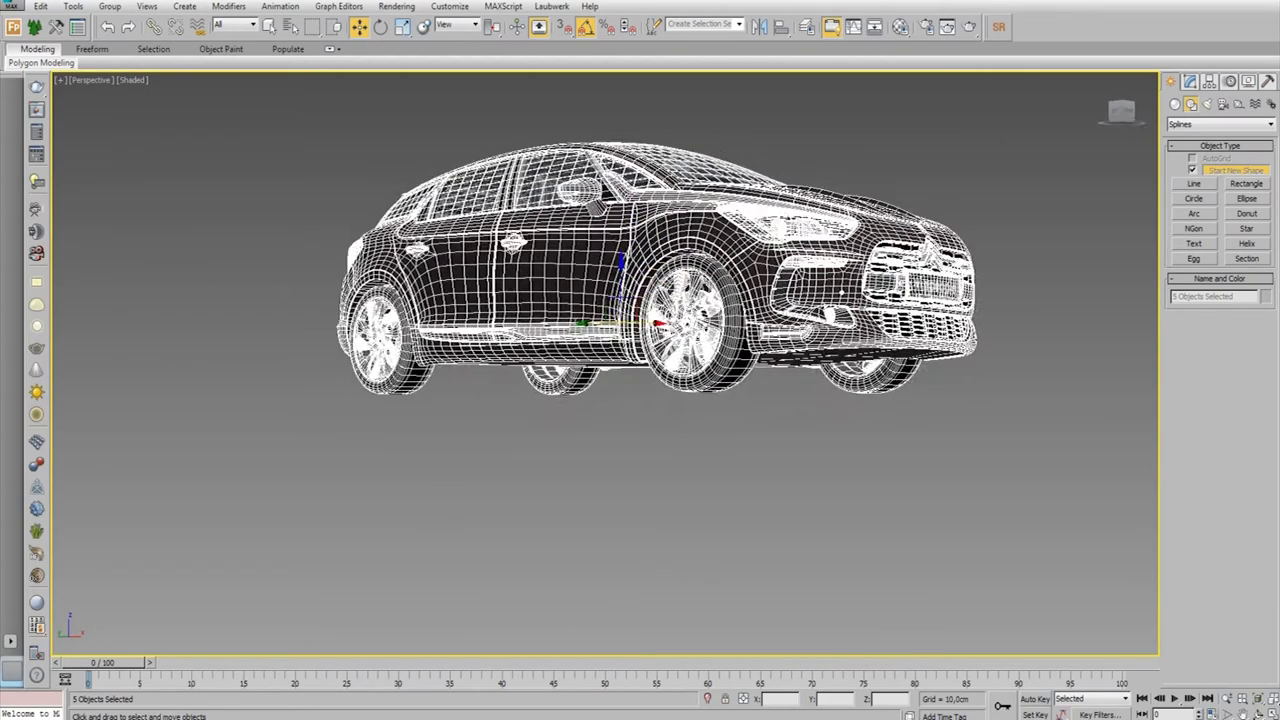
pyautogui.hotkey('ctrl', 'd')
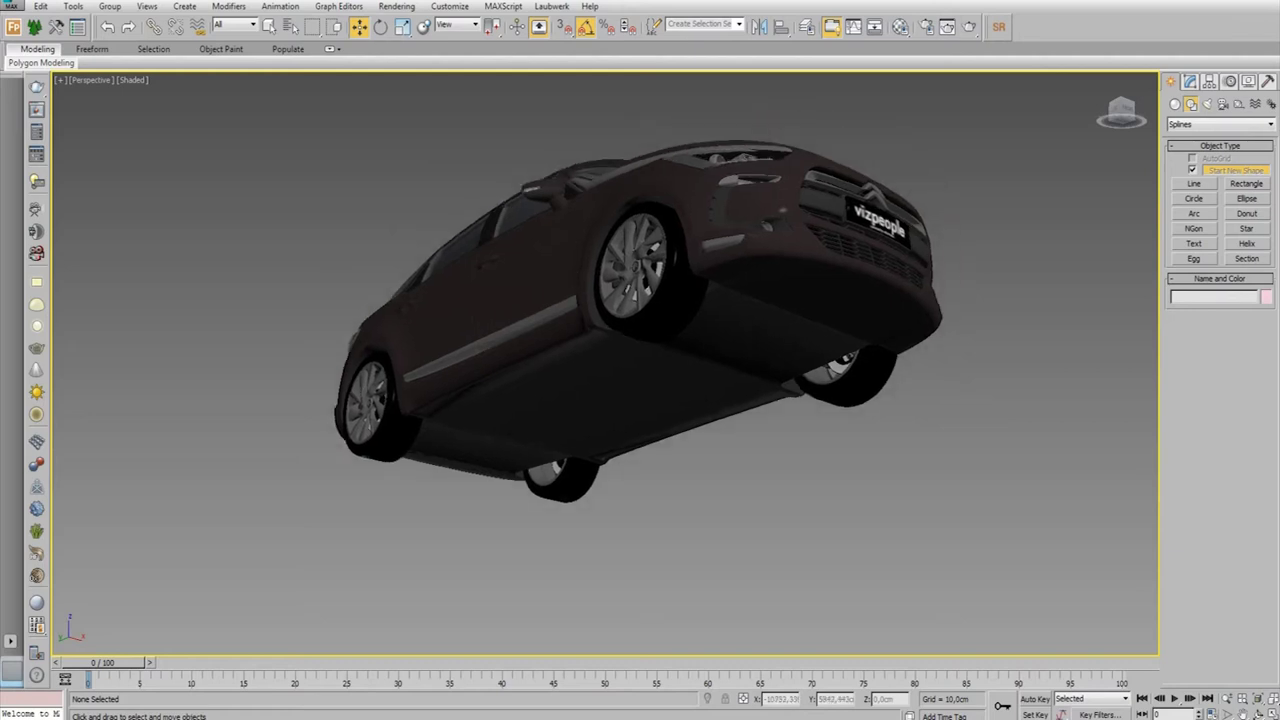
pyautogui.click(640, 360)
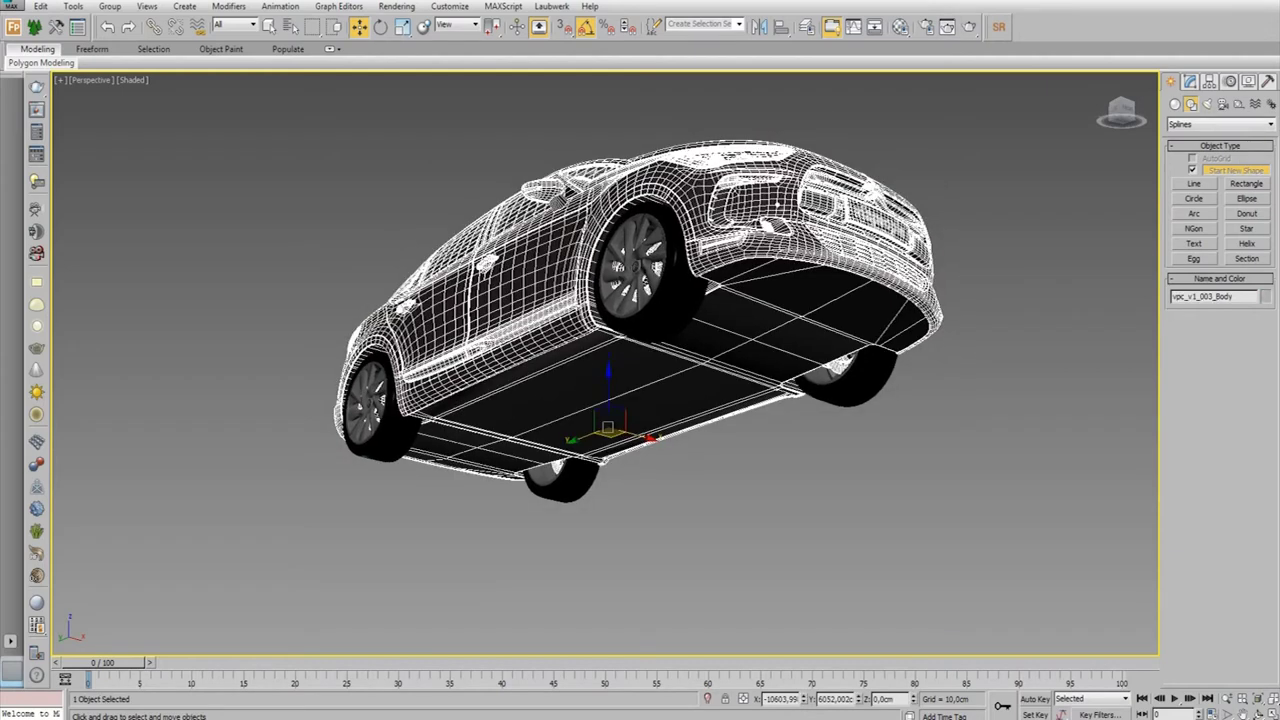
pyautogui.keyDown('ctrl'); pyautogui.click(632, 265); pyautogui.keyUp('ctrl')
pyautogui.keyDown('ctrl'); pyautogui.click(845, 378); pyautogui.keyUp('ctrl')
pyautogui.keyDown('ctrl'); pyautogui.click(560, 480); pyautogui.keyUp('ctrl')
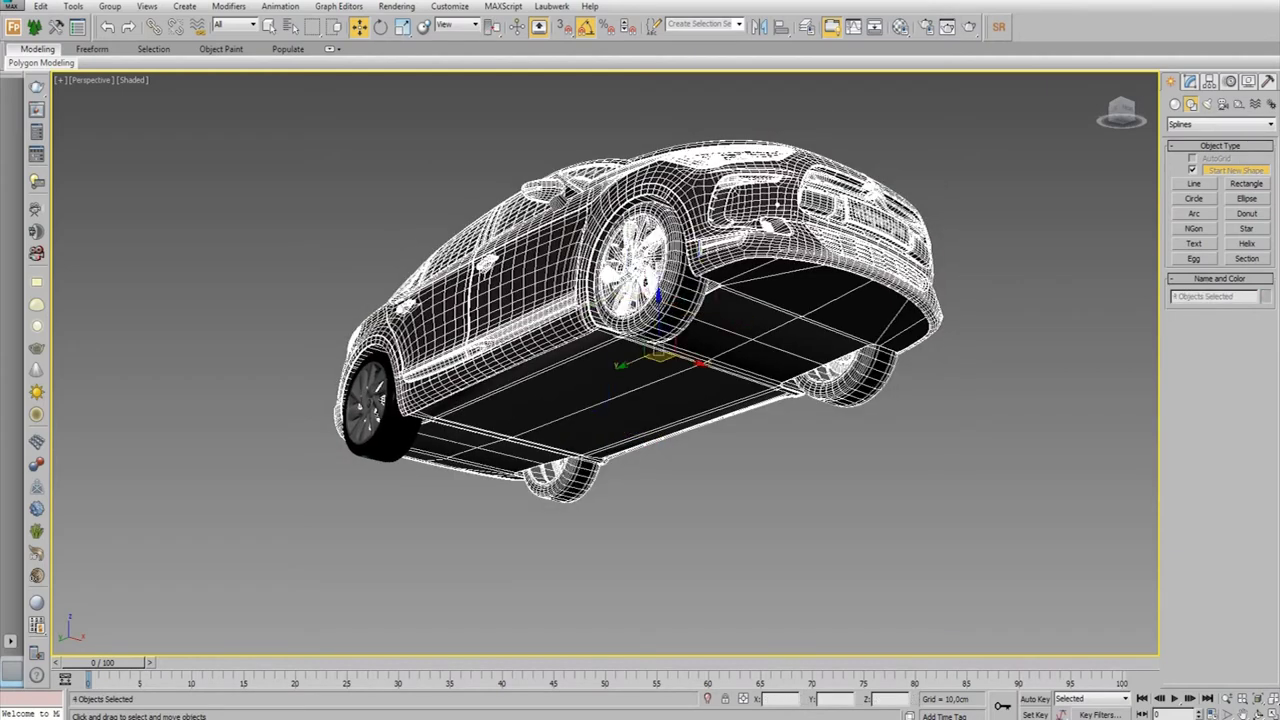
pyautogui.keyDown('ctrl'); pyautogui.click(370, 410); pyautogui.keyUp('ctrl')
# Orbit to check the car, test-lift the body back into place, and reselect the wheels
pyautogui.keyDown('alt'); pyautogui.moveTo(640, 300); pyautogui.dragTo(620, 420, button='middle'); pyautogui.keyUp('alt')
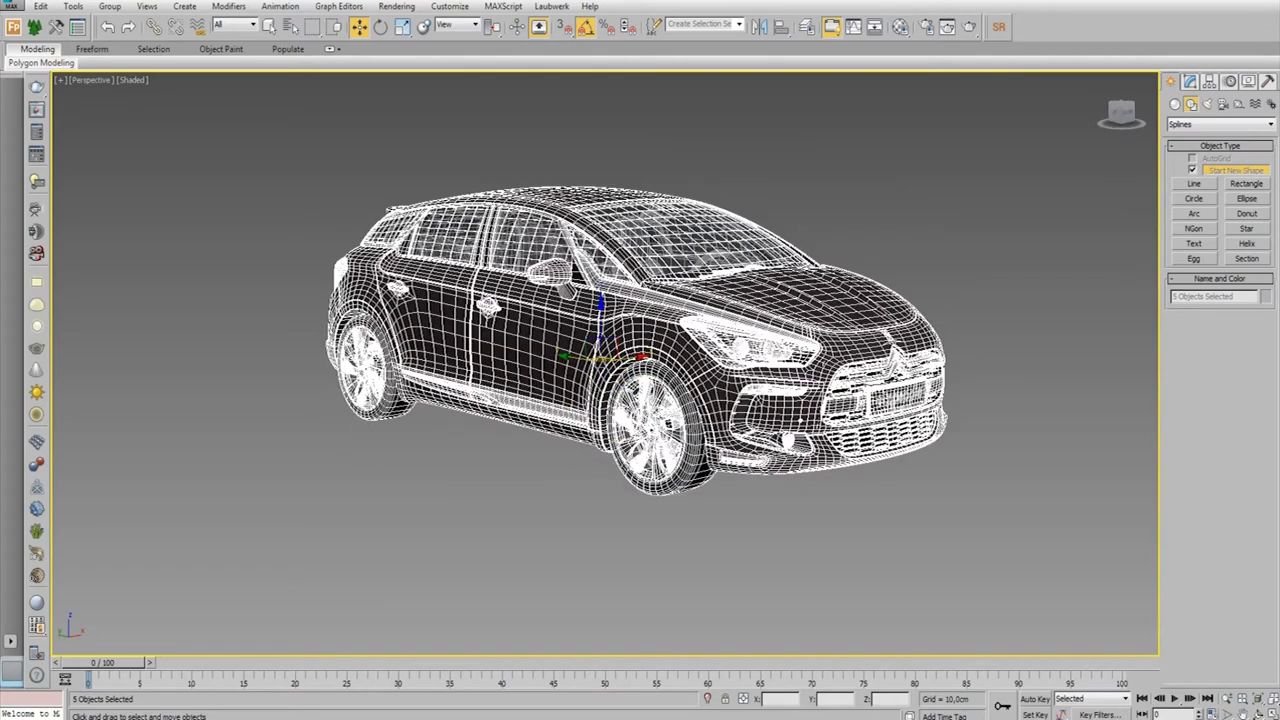
pyautogui.click(480, 330)
pyautogui.moveTo(608, 400)
pyautogui.mouseDown()
pyautogui.moveTo(608, 170)
pyautogui.moveTo(608, 400)
pyautogui.mouseUp()
pyautogui.keyDown('alt'); pyautogui.moveTo(640, 420); pyautogui.dragTo(640, 300, button='middle'); pyautogui.keyUp('alt')
pyautogui.keyDown('ctrl'); pyautogui.click(655, 235); pyautogui.keyUp('ctrl')
pyautogui.keyDown('ctrl'); pyautogui.click(850, 370); pyautogui.keyUp('ctrl')
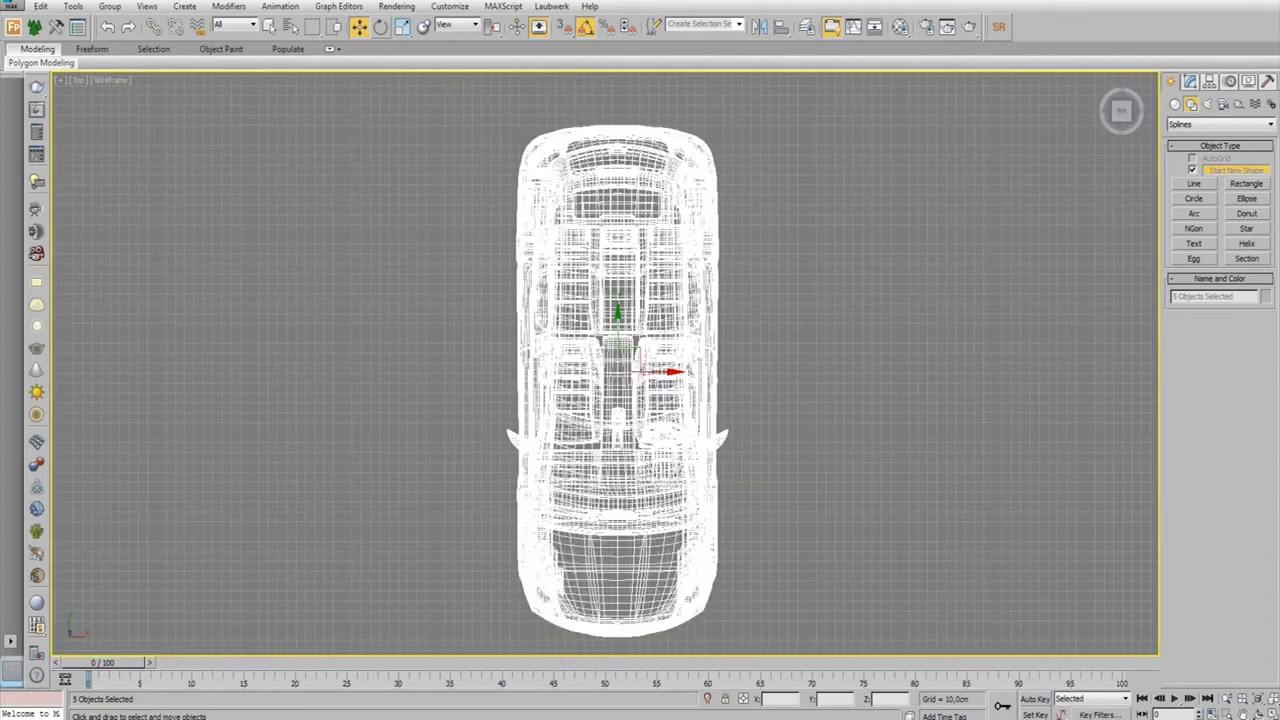
# Rotate the car 180 degrees and choose the CityTraffic2 utility
pyautogui.press('e')
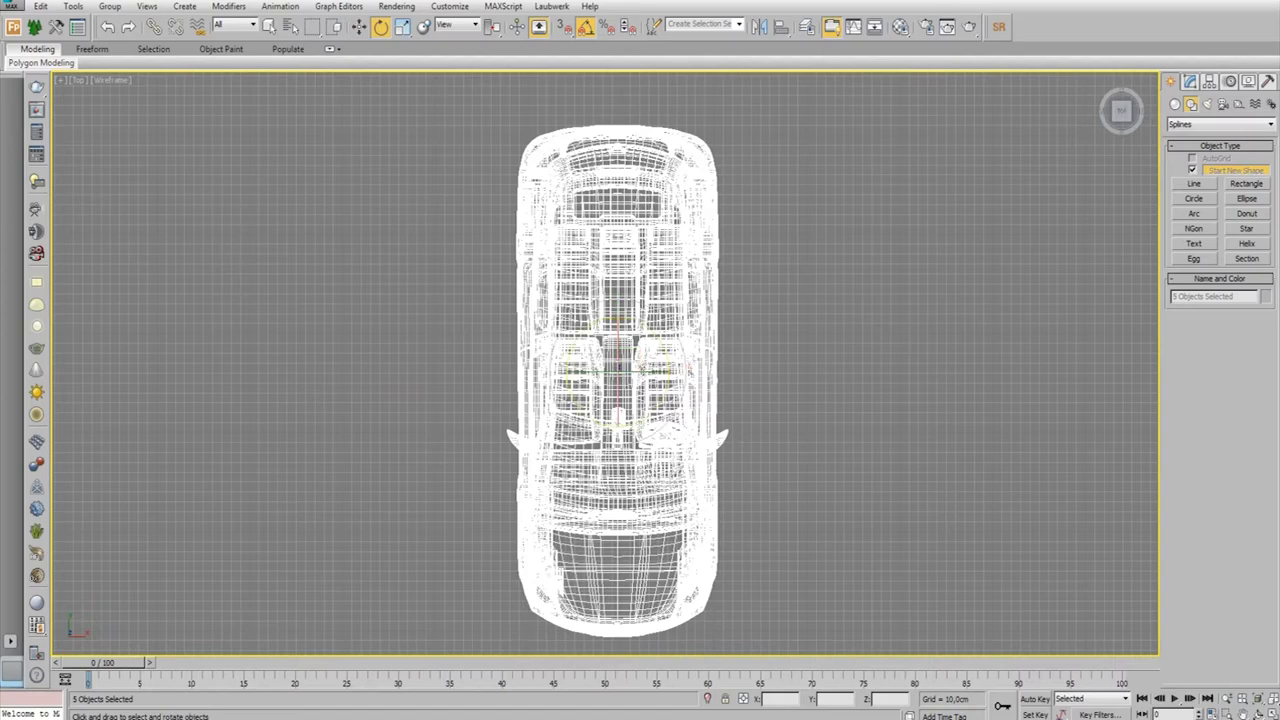
pyautogui.moveTo(700, 300); pyautogui.dragTo(540, 300)
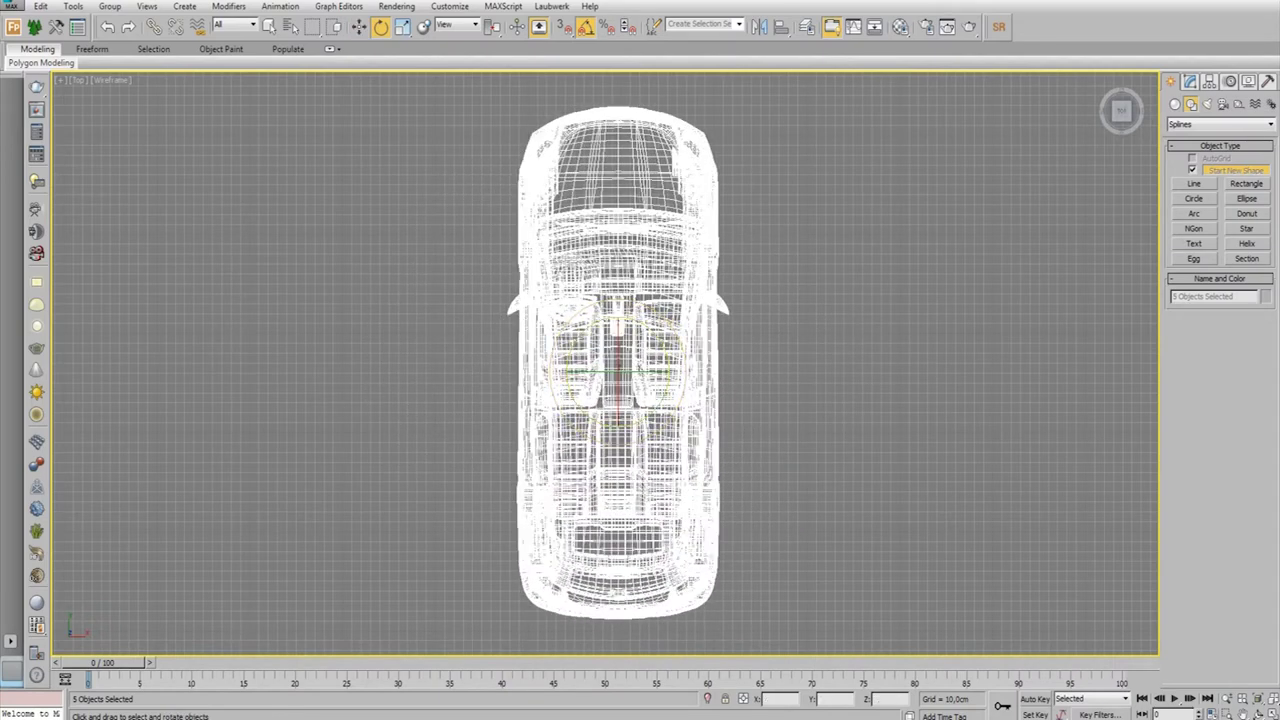
pyautogui.click(1268, 80)
pyautogui.click(1188, 139)
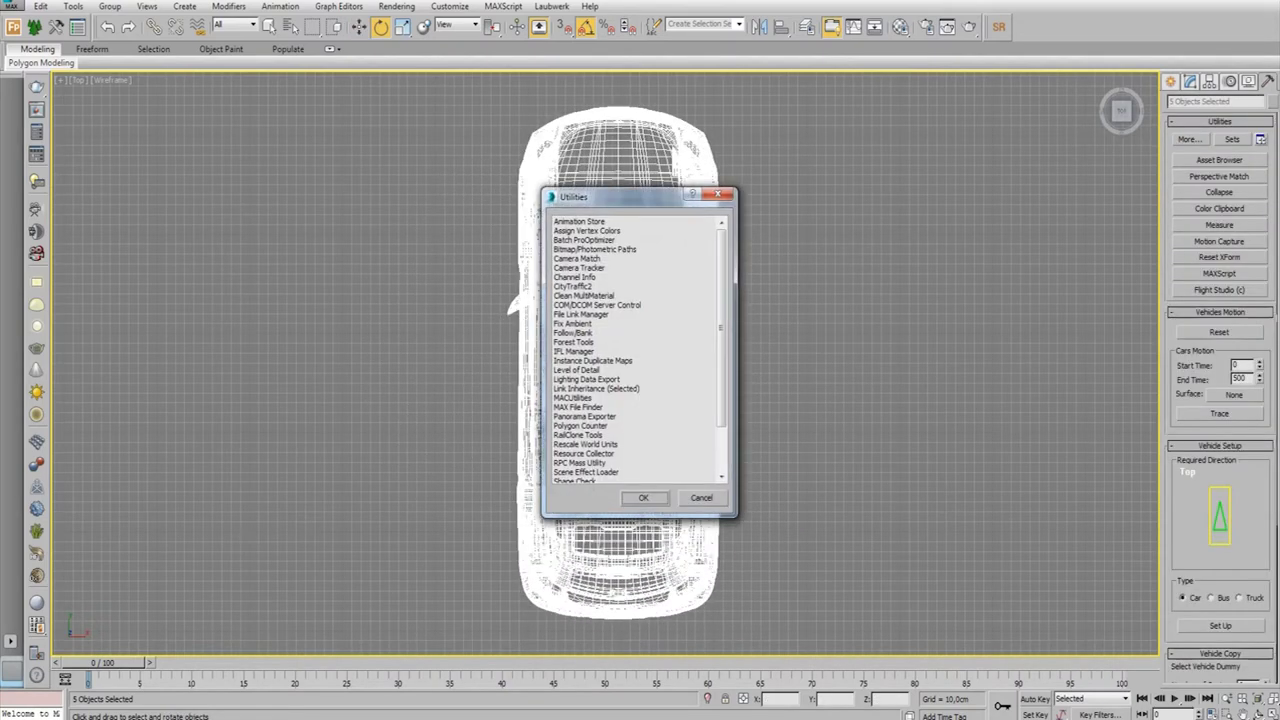
pyautogui.click(573, 286)
pyautogui.click(643, 497)
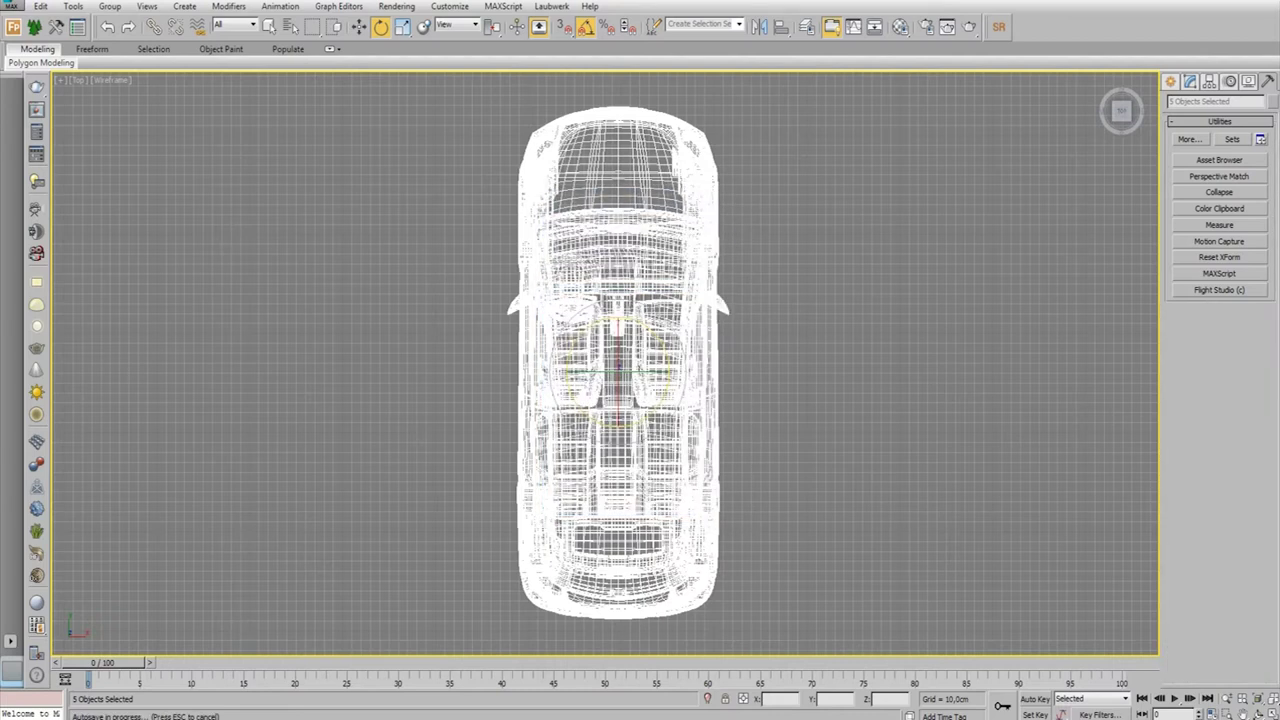
# Run CityTraffic2 Vehicle Setup on the car, creating the Vehicle001 dummy
pyautogui.click(1188, 139)
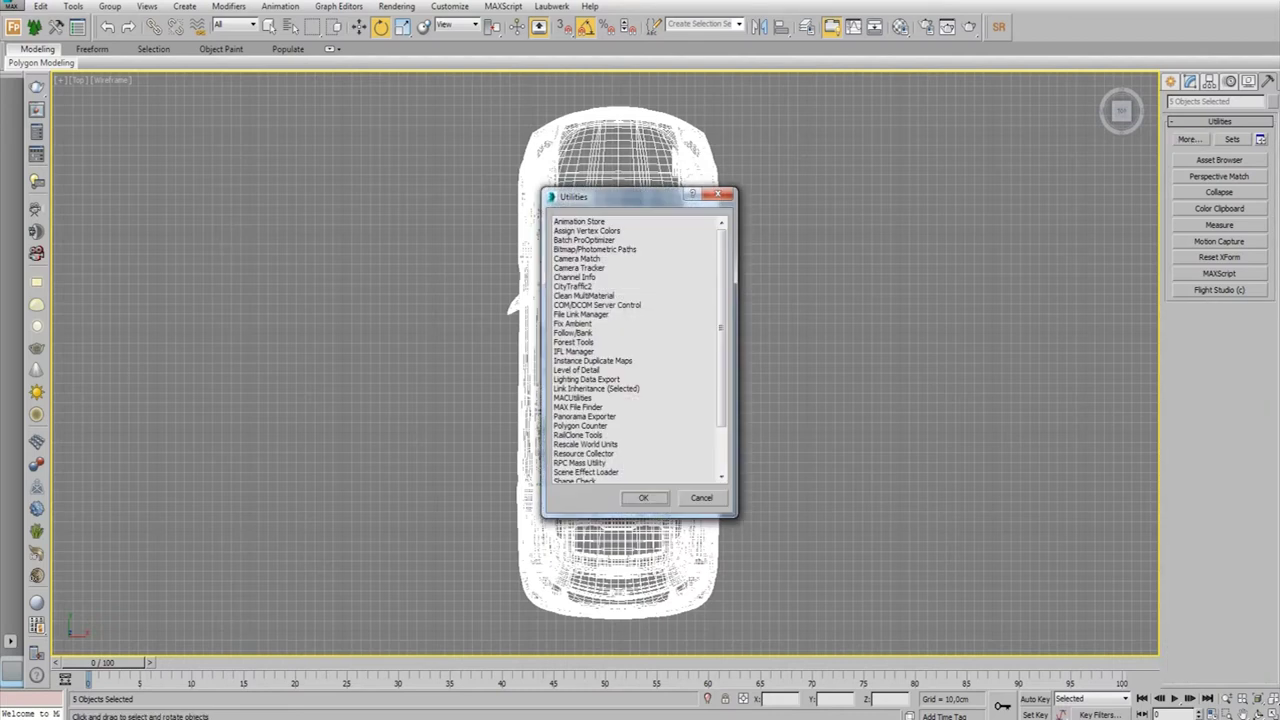
pyautogui.doubleClick(572, 286)
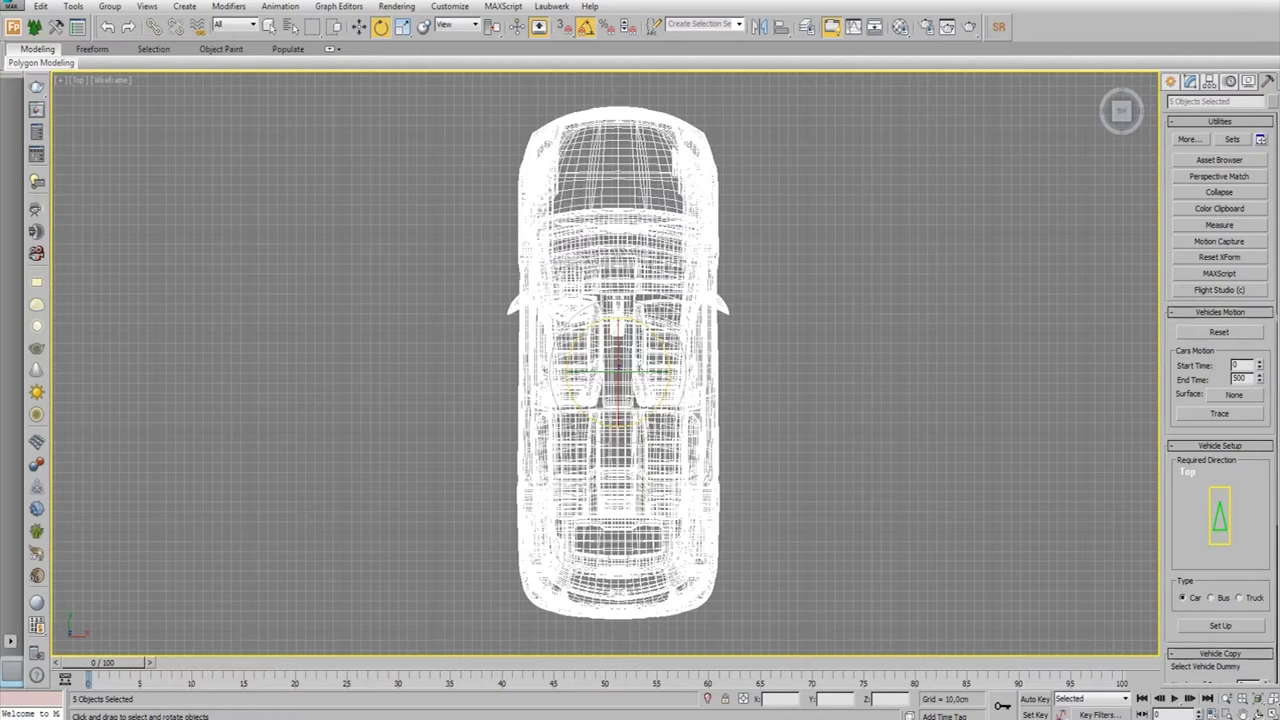
pyautogui.scroll(-2, 1220, 400)
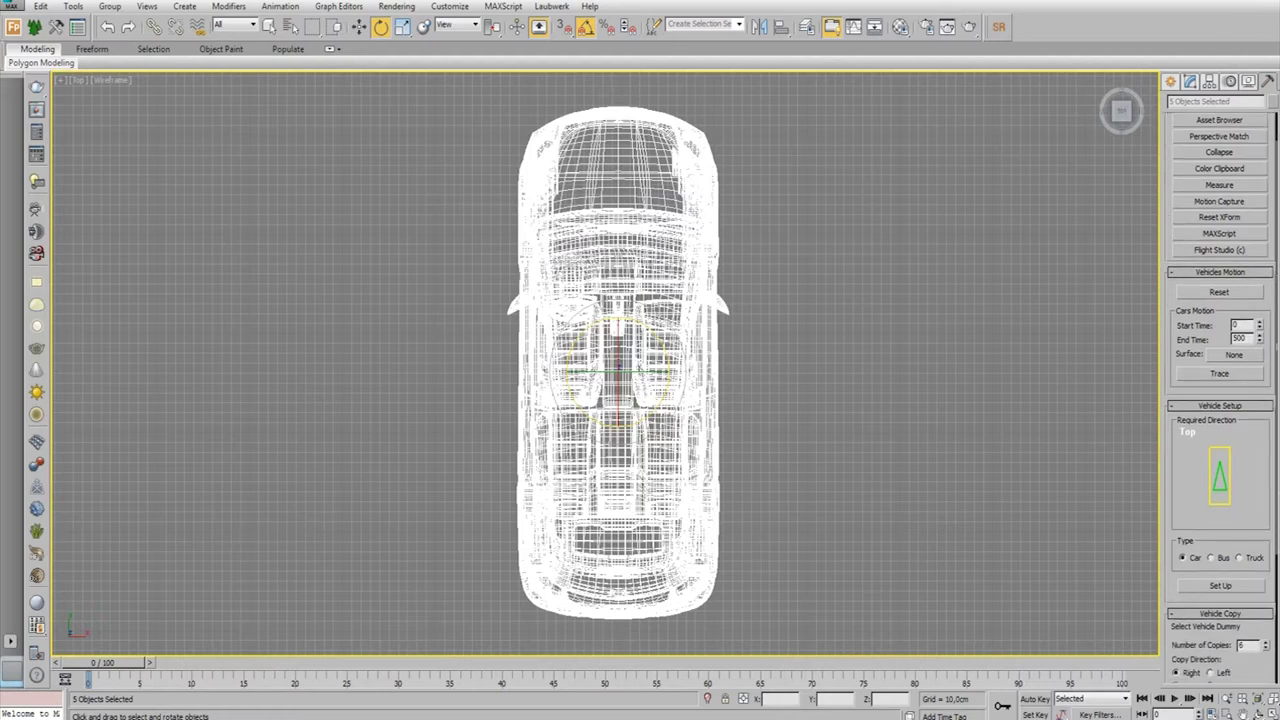
pyautogui.scroll(-5, 1220, 410)
pyautogui.click(1220, 410)
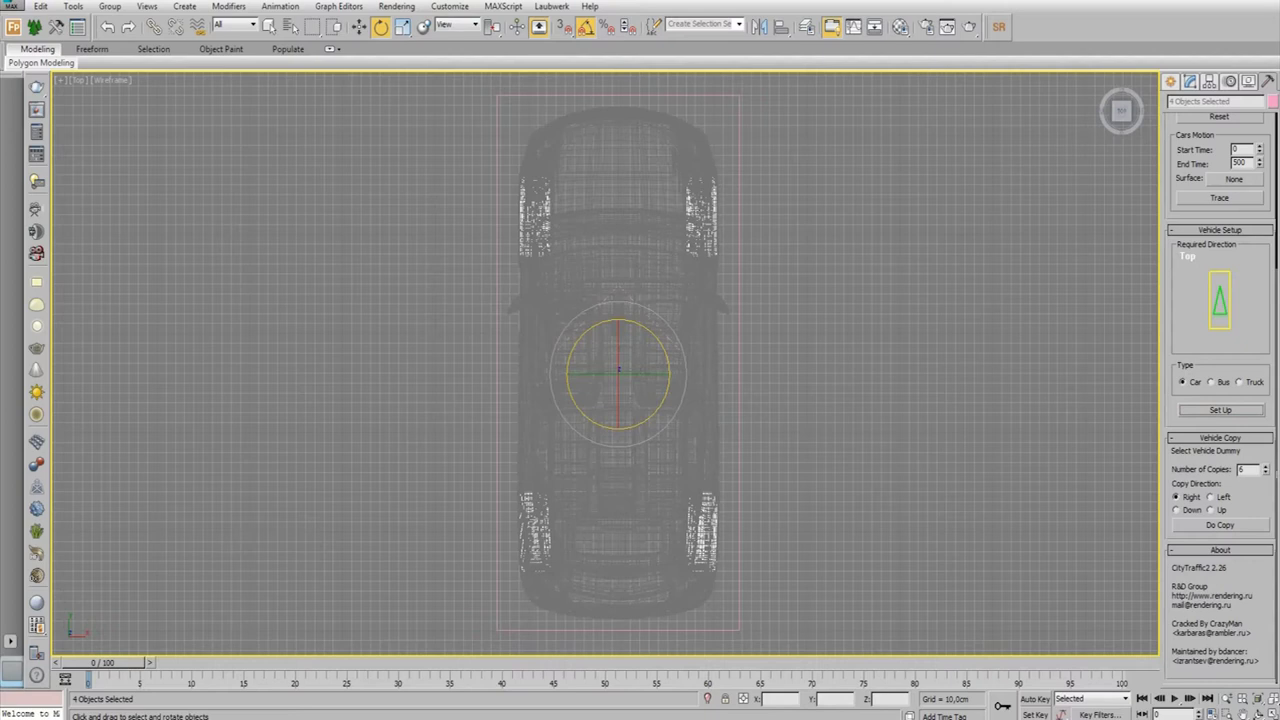
pyautogui.scroll(-2, 618, 370)
pyautogui.scroll(-5, 618, 370)
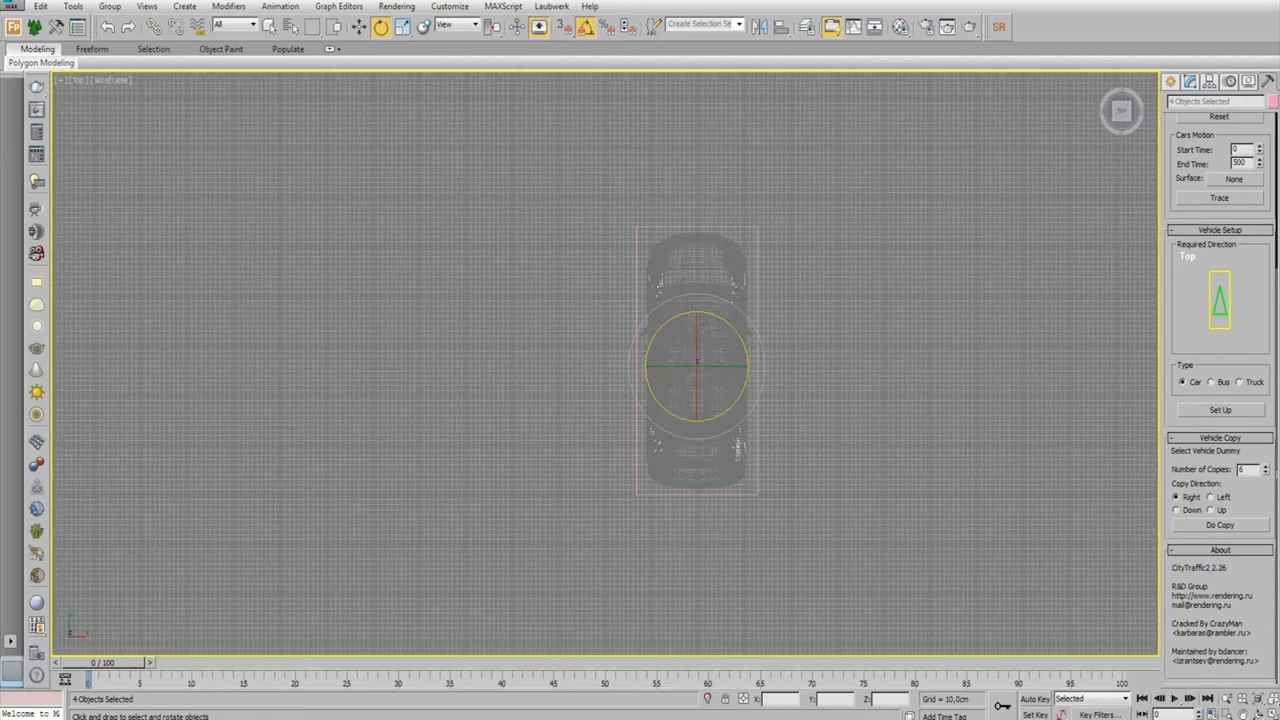
pyautogui.moveTo(686, 337); pyautogui.dragTo(459, 347, button='middle')
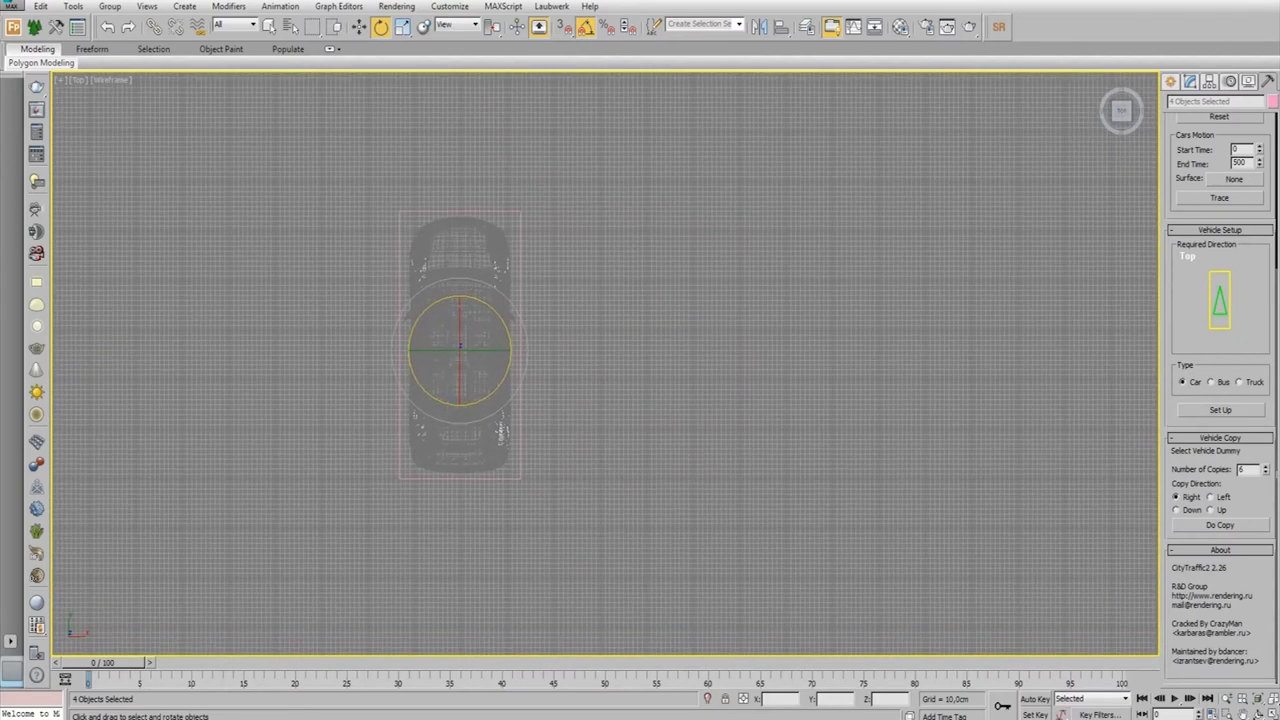
pyautogui.click(459, 350)
# Enter the Number of Copies and use Do Copy to make a row of Vehicle001 copies
pyautogui.rightClick(566, 340)
pyautogui.click(600, 340)
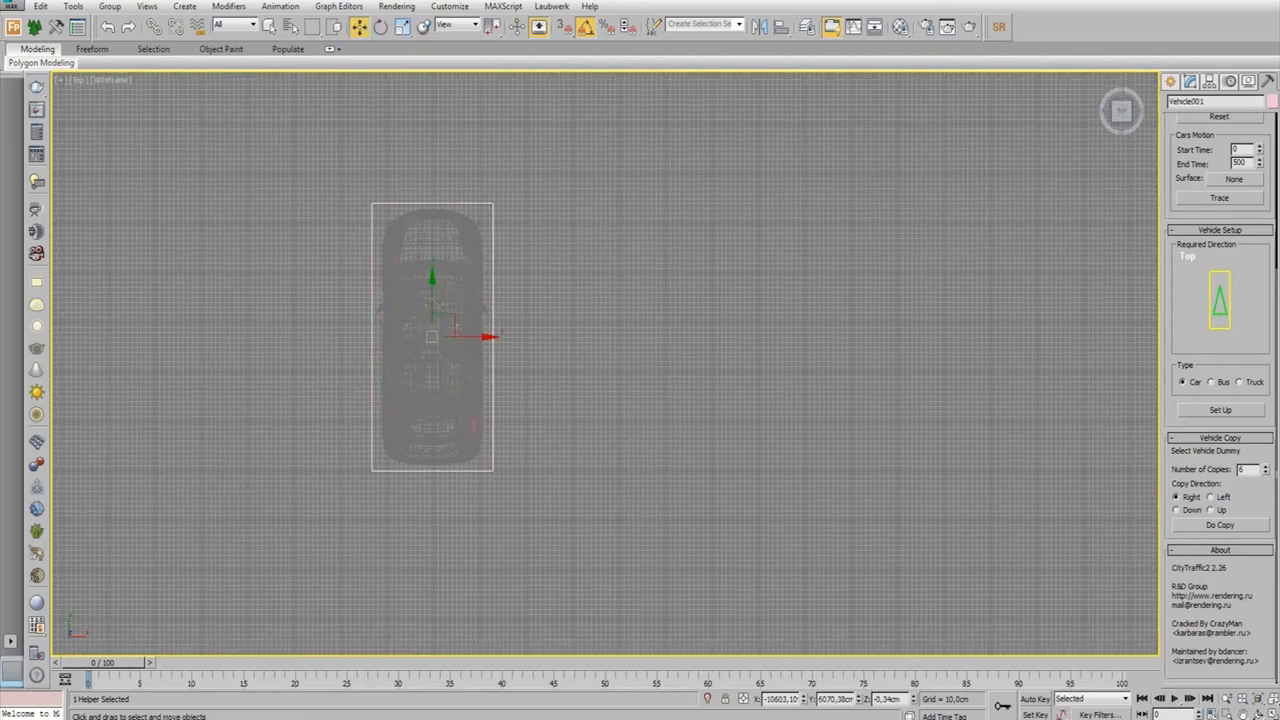
pyautogui.write('1000')
pyautogui.press('Return')
pyautogui.write('10')
pyautogui.press('Return')
pyautogui.scroll(-2, 453, 312)
pyautogui.scroll(-4, 552, 325)
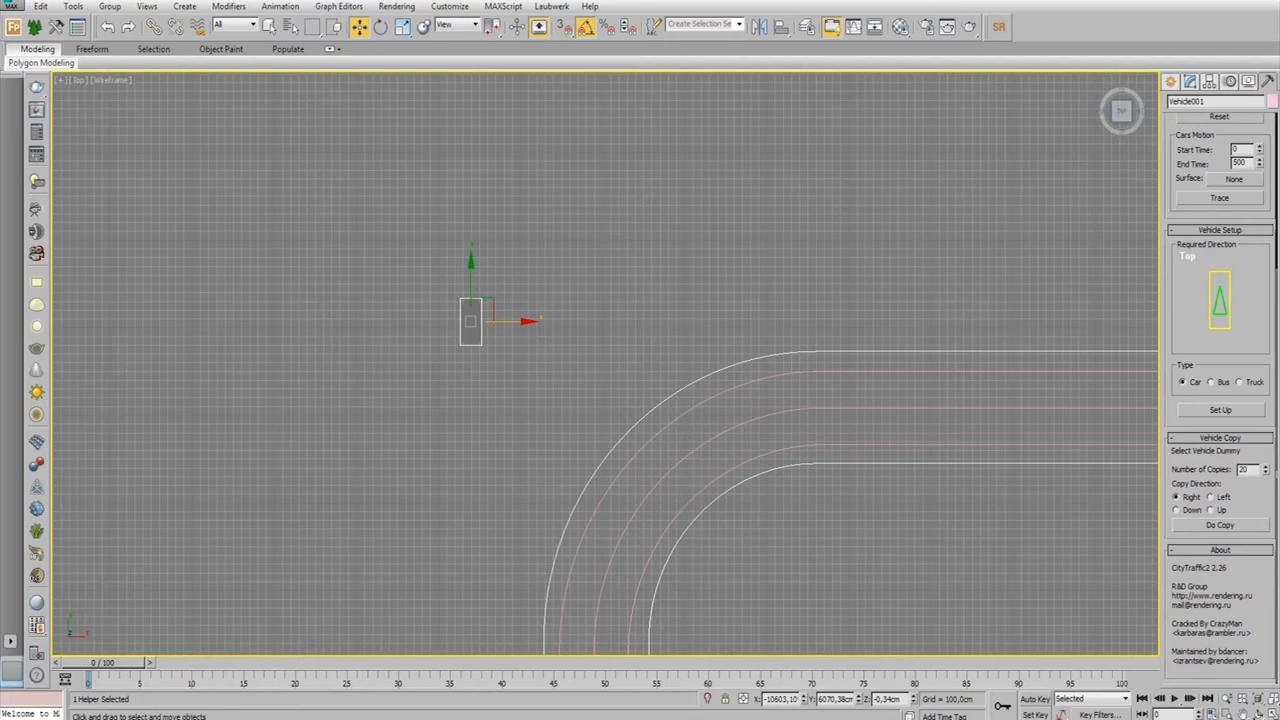
pyautogui.click(1220, 524)
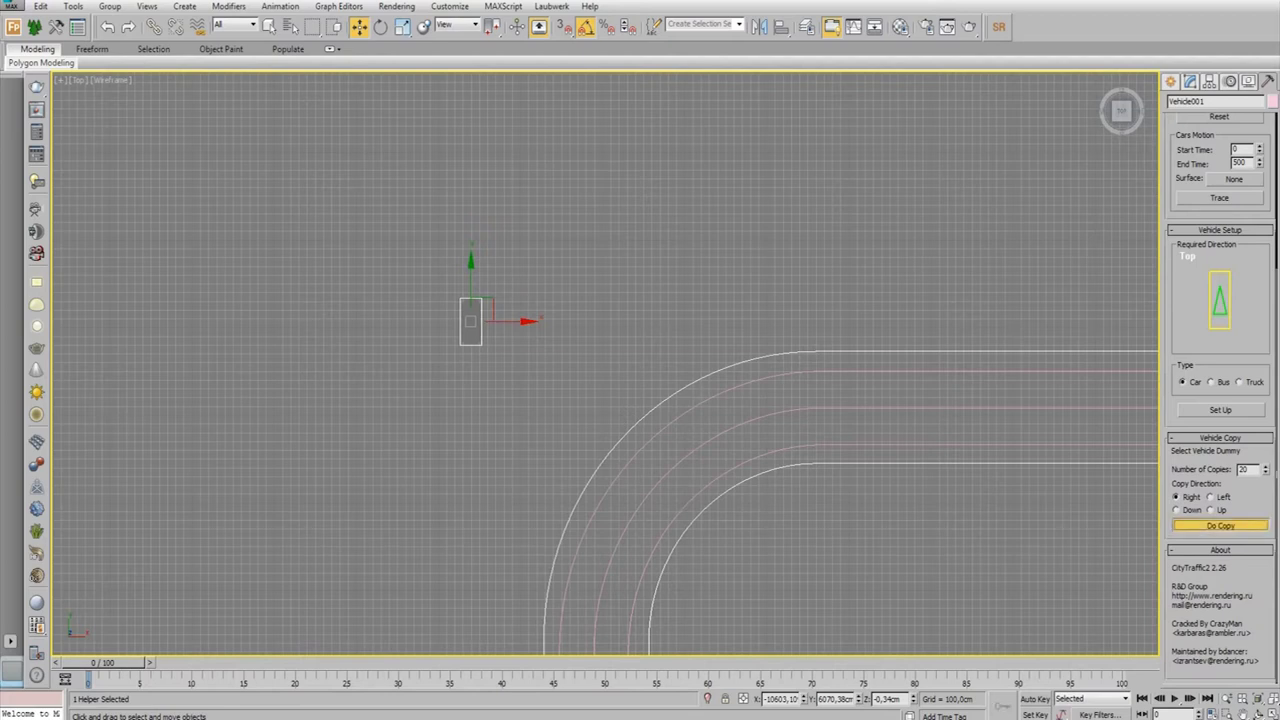
# Move the row of vehicles up and Shift-clone it into a second row
pyautogui.moveTo(700, 400); pyautogui.dragTo(604, 387, button='middle')
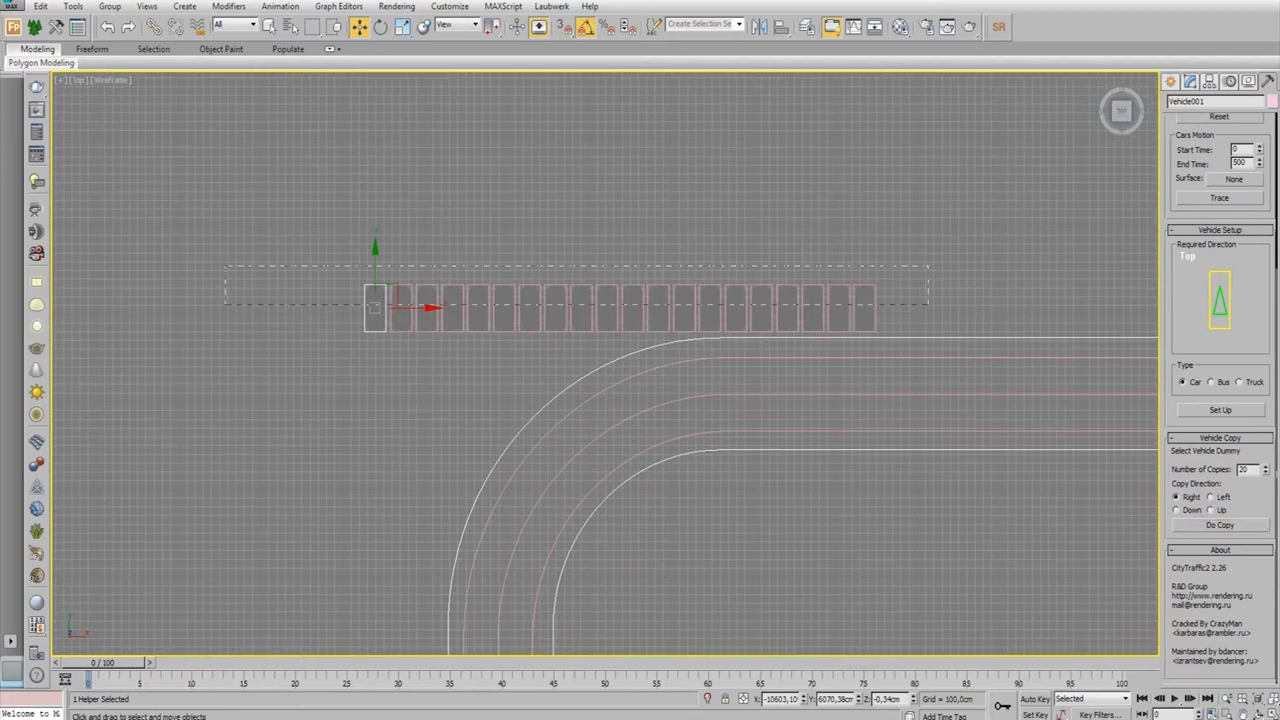
pyautogui.moveTo(928, 304); pyautogui.dragTo(928, 304)
pyautogui.moveTo(620, 268); pyautogui.dragTo(620, 108)
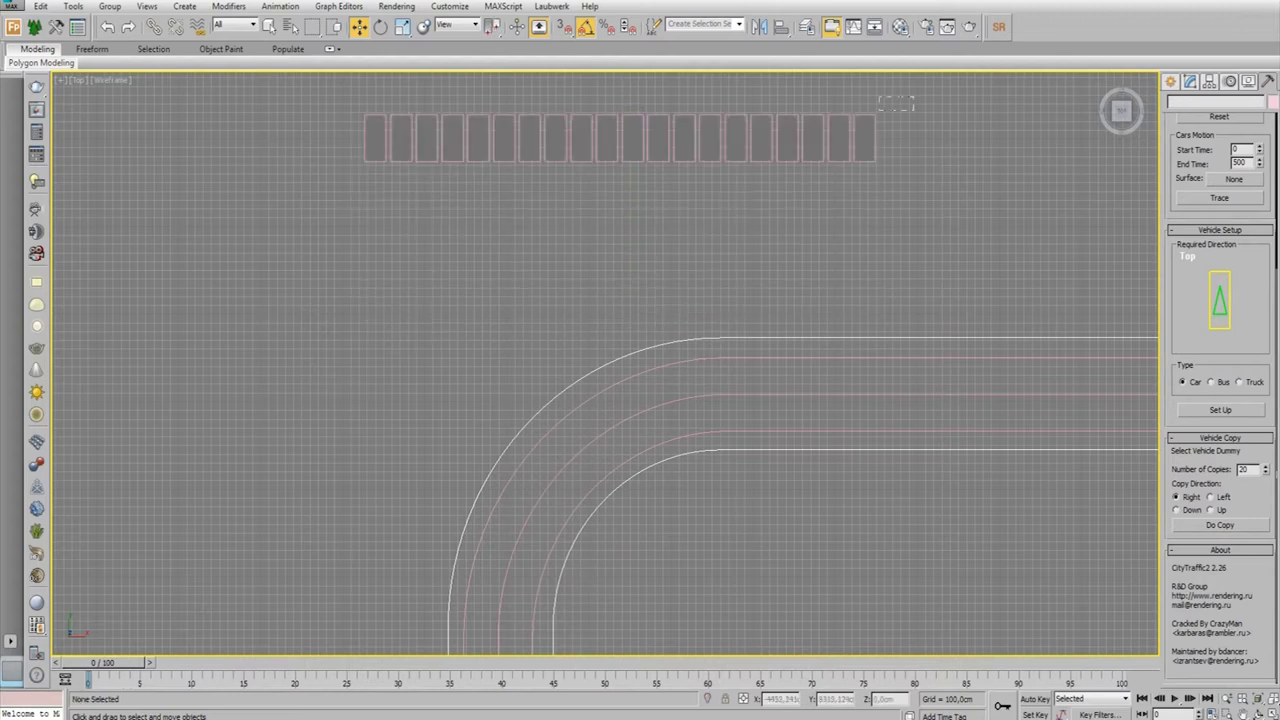
pyautogui.moveTo(640, 400); pyautogui.dragTo(648, 432, button='middle')
pyautogui.keyDown('shift'); pyautogui.moveTo(627, 170); pyautogui.dragTo(627, 232); pyautogui.keyUp('shift')
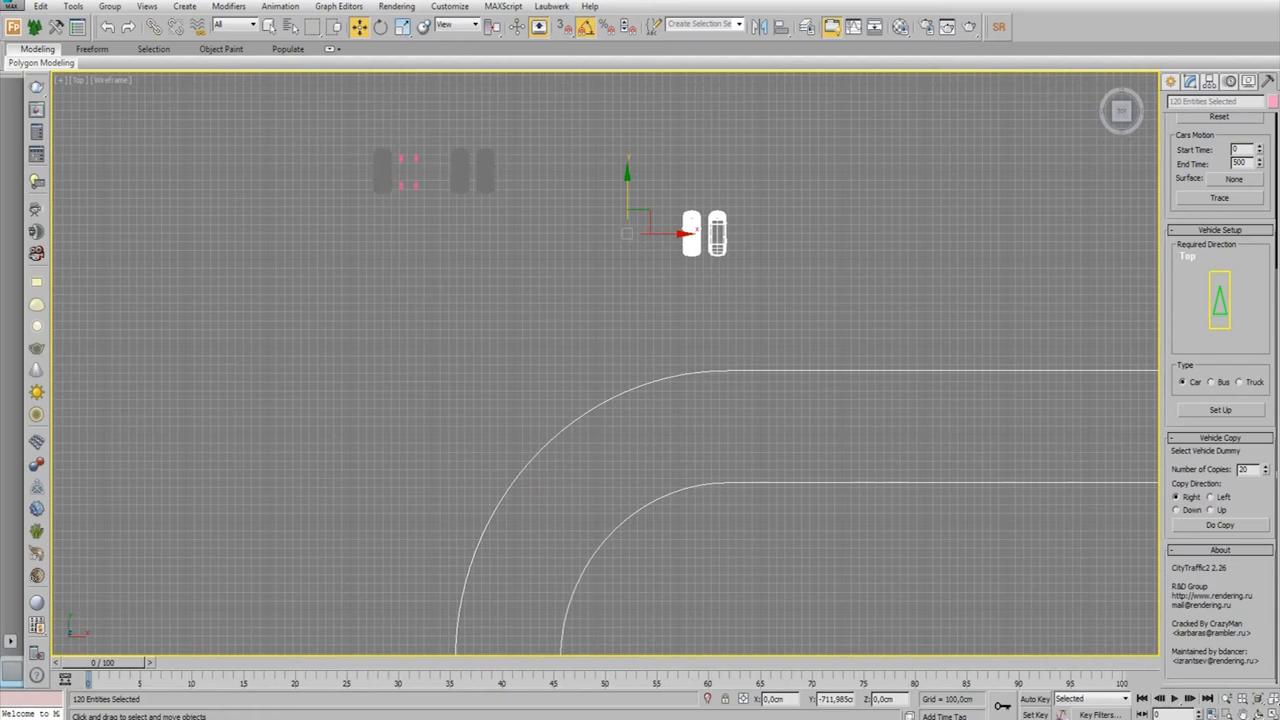
pyautogui.click(640, 419)
# In the Perspective view, pick the Line003 road as the Vehicles Motion surface
pyautogui.hotkey('alt', 'w')
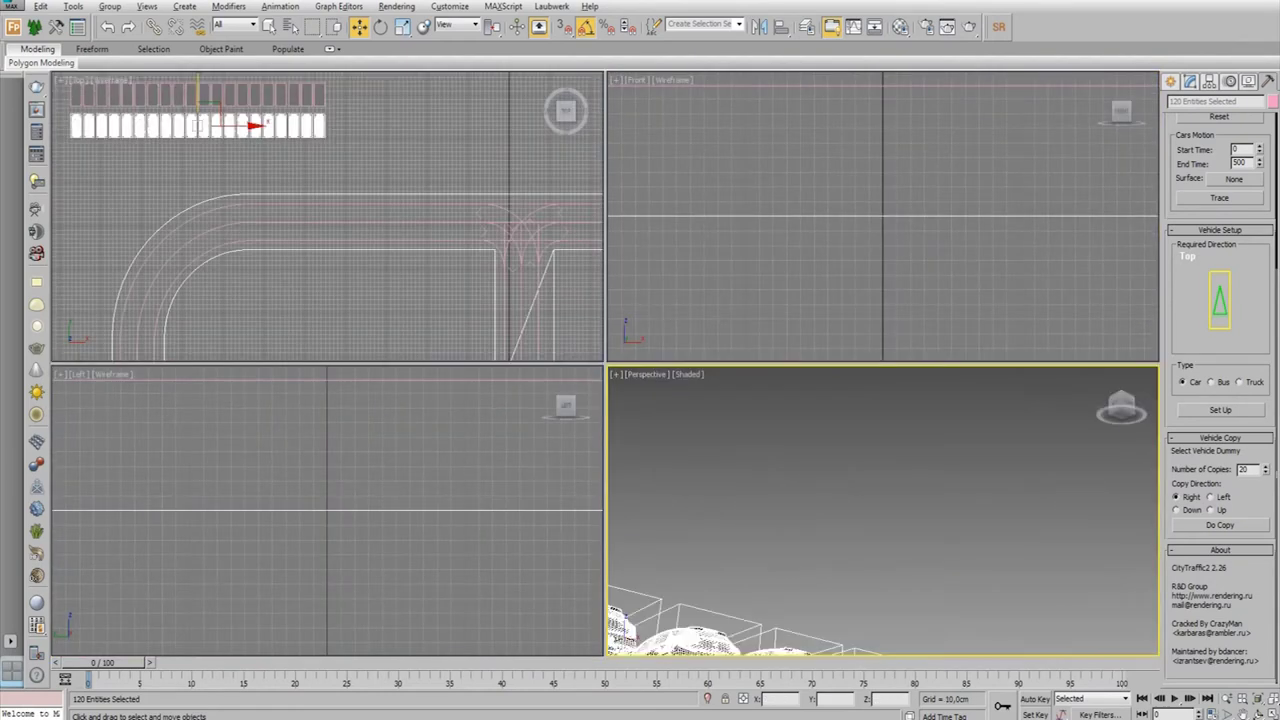
pyautogui.hotkey('alt', 'w')
pyautogui.press('z')
pyautogui.moveTo(600, 360)
pyautogui.keyDown('alt'); pyautogui.mouseDown(button='middle')
pyautogui.moveTo(650, 330)
pyautogui.moveTo(640, 340)
pyautogui.mouseUp(button='middle'); pyautogui.keyUp('alt')
pyautogui.hotkey('ctrl', 'd')
pyautogui.scroll(-2, 927, 327)
pyautogui.scroll(-1, 927, 327)
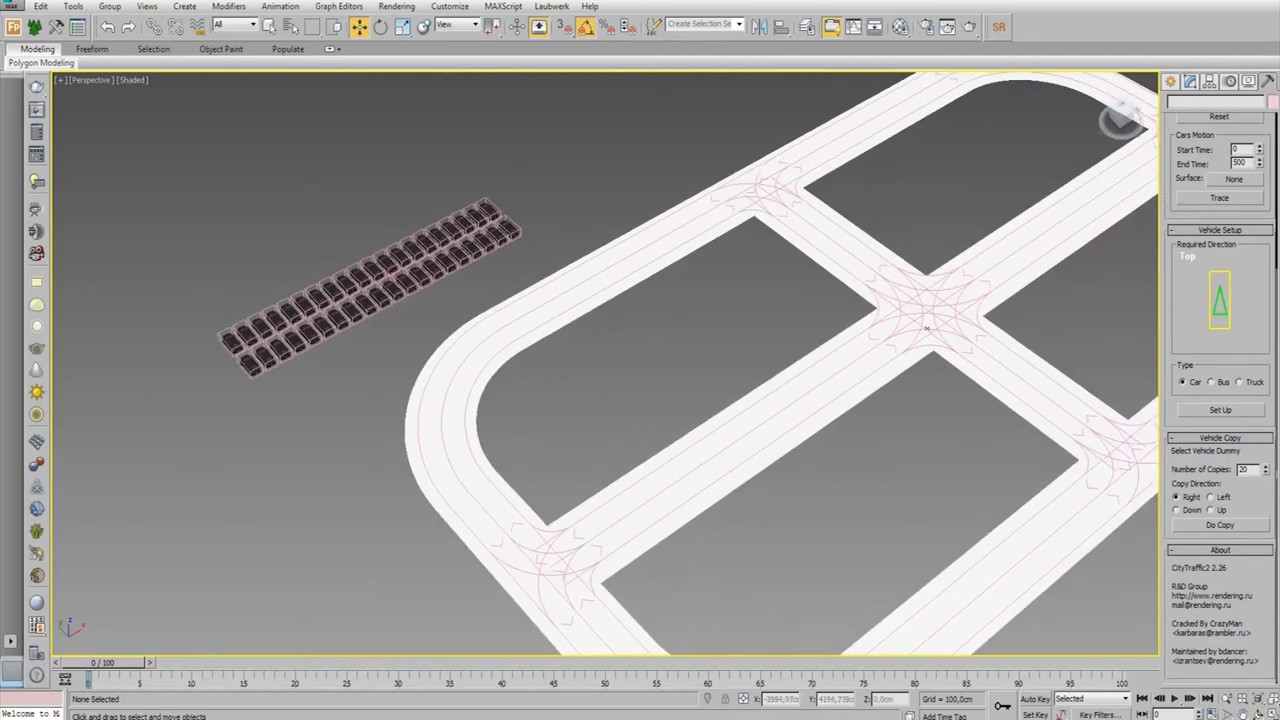
pyautogui.click(927, 327)
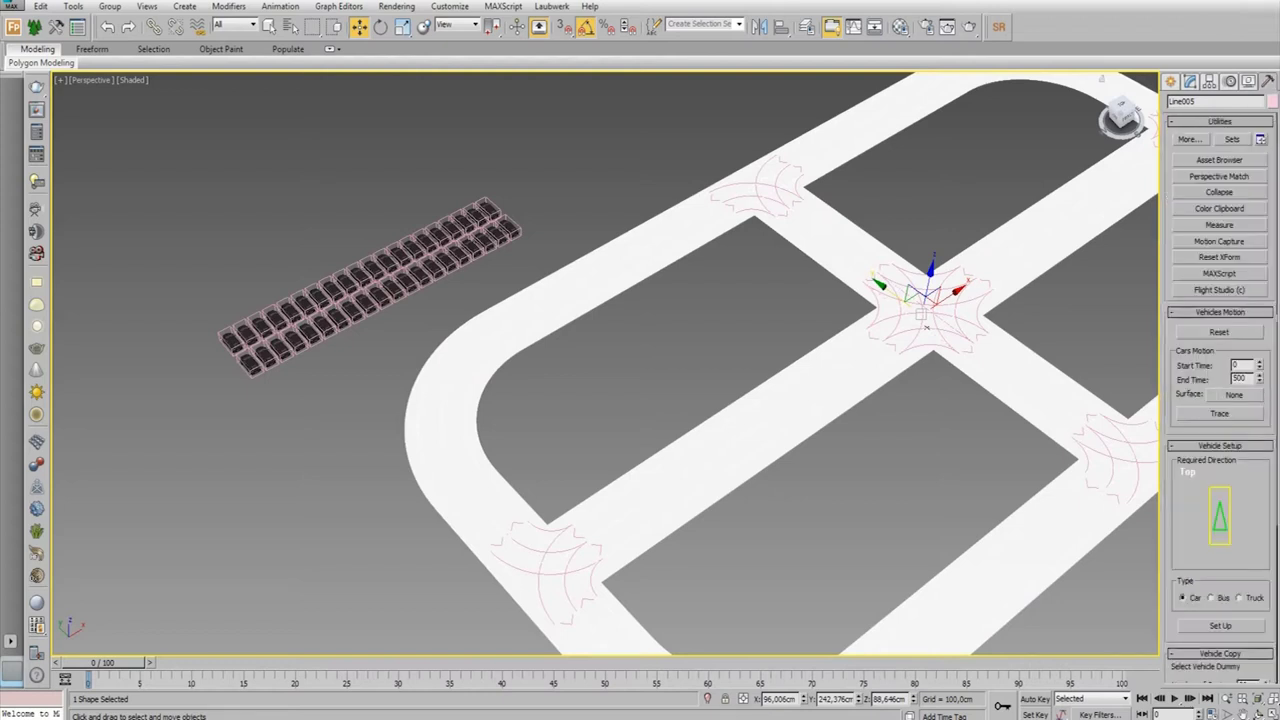
pyautogui.click(1234, 394)
pyautogui.click(926, 327)
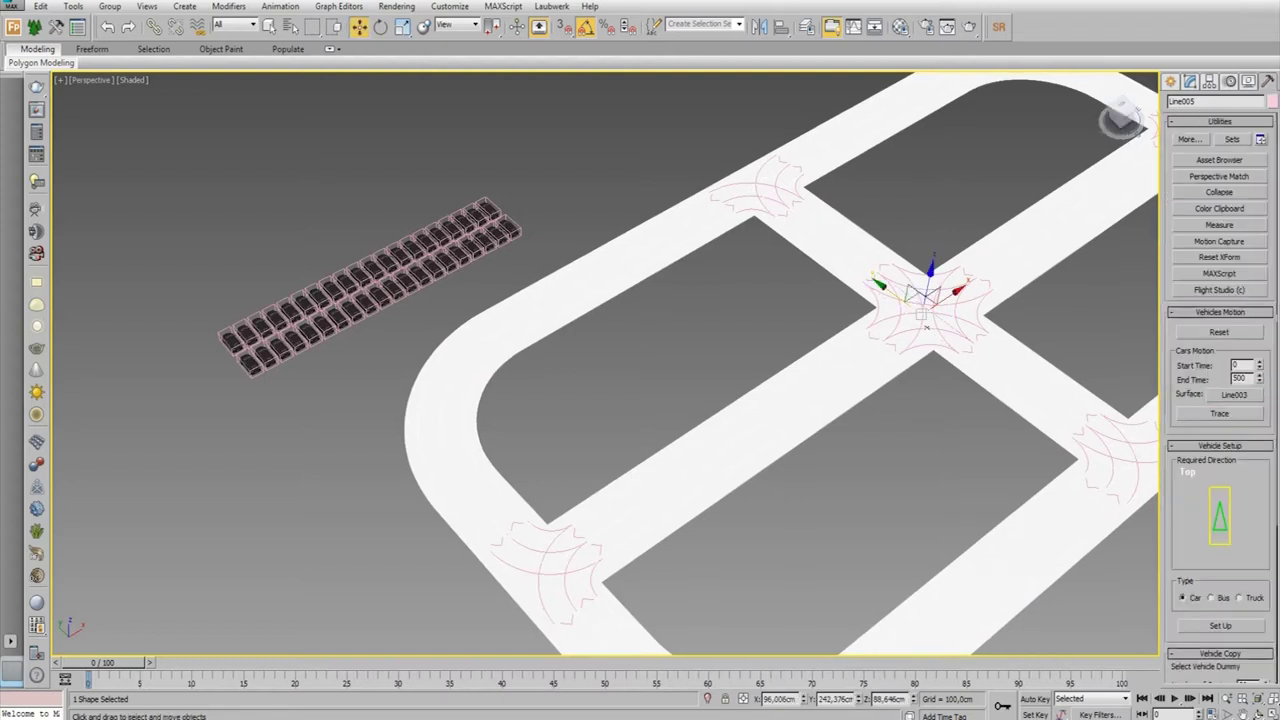
pyautogui.moveTo(926, 327); pyautogui.dragTo(822, 237, button='middle')
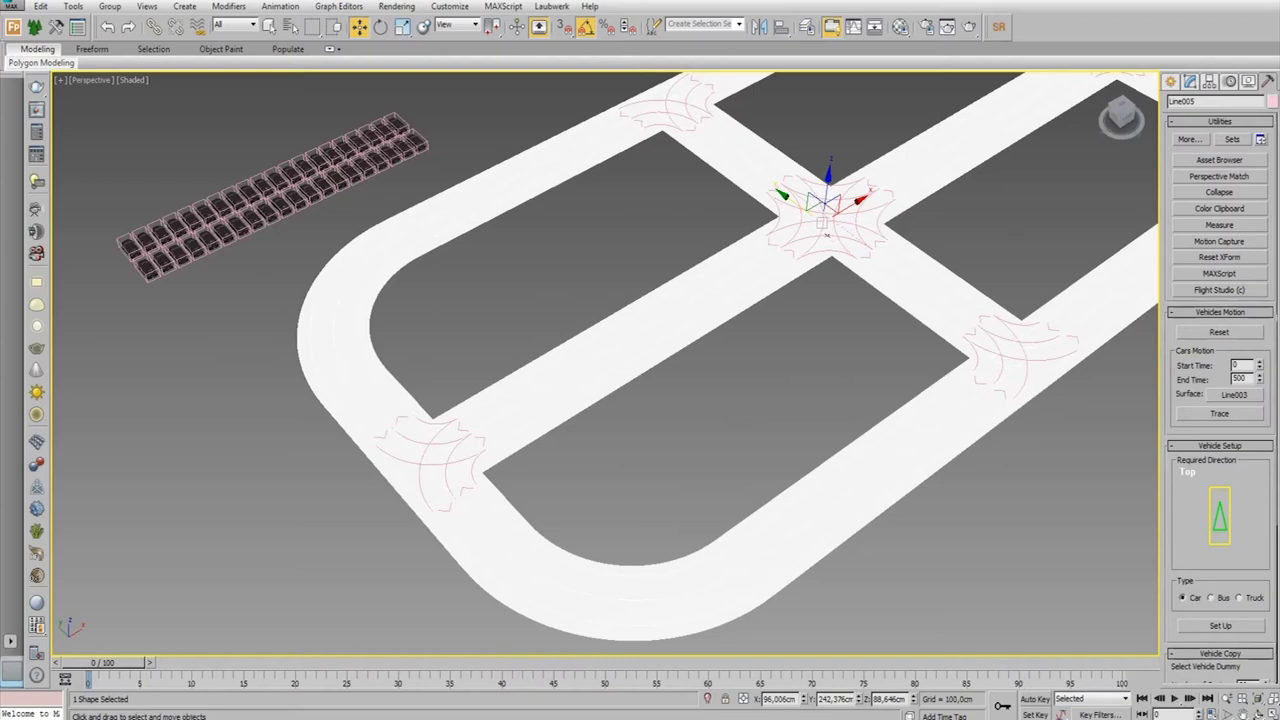
# Return to a maximized Top view and bring up Time Configuration
pyautogui.hotkey('alt', 'w')
pyautogui.rightClick(150, 300)
pyautogui.hotkey('alt', 'w')
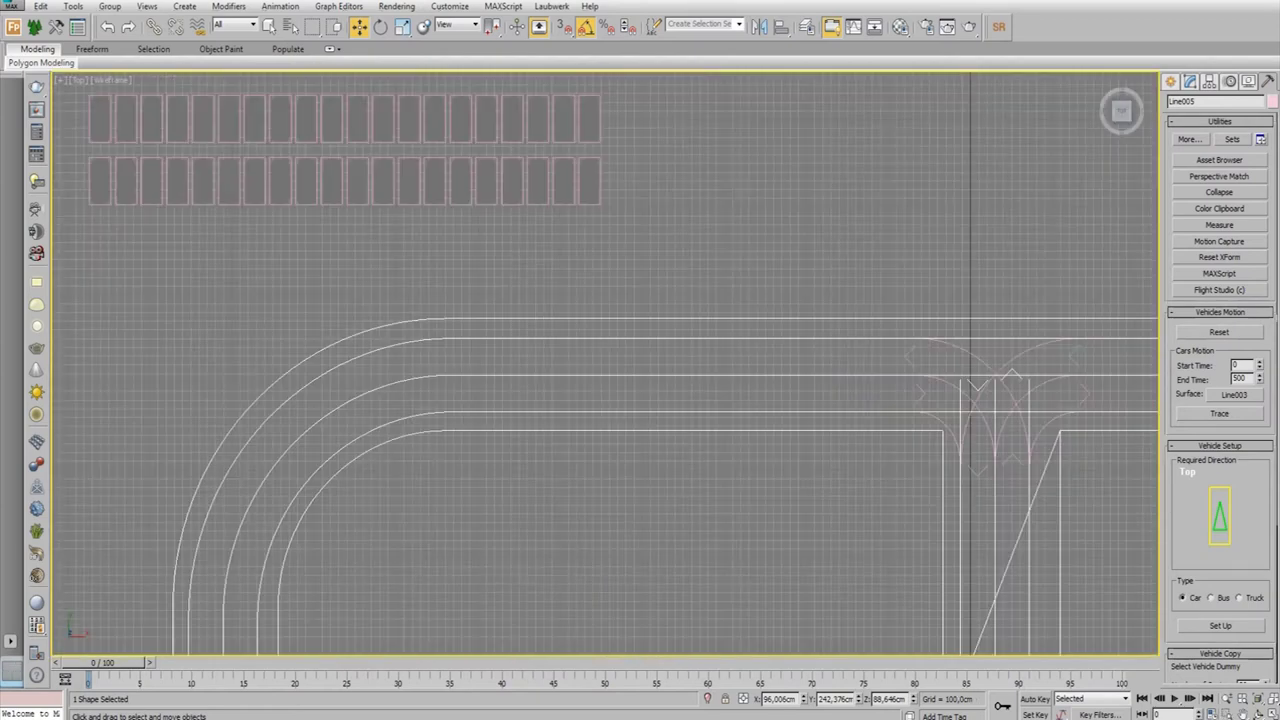
pyautogui.press('z')
pyautogui.scroll(-3, 745, 364)
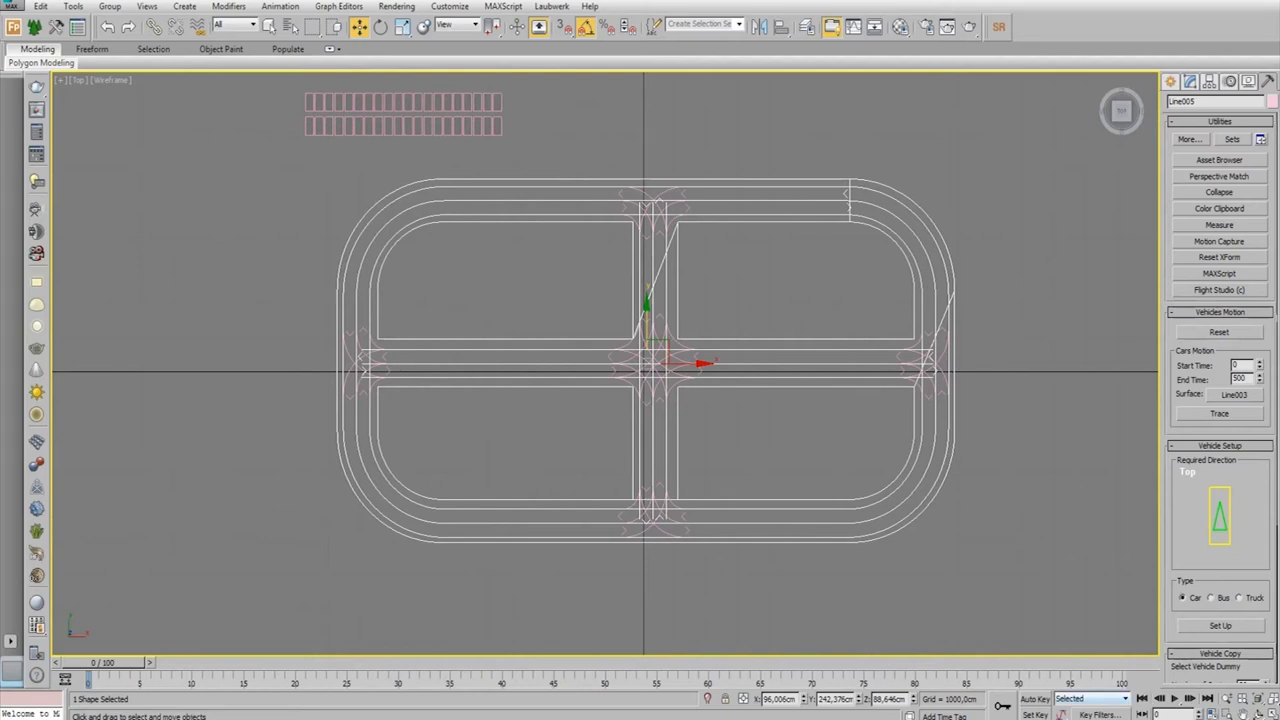
pyautogui.click(1250, 714)
# Set End Time to 500 frames and run Trace to calculate the cars' motion
pyautogui.doubleClick(605, 383)
pyautogui.write('500')
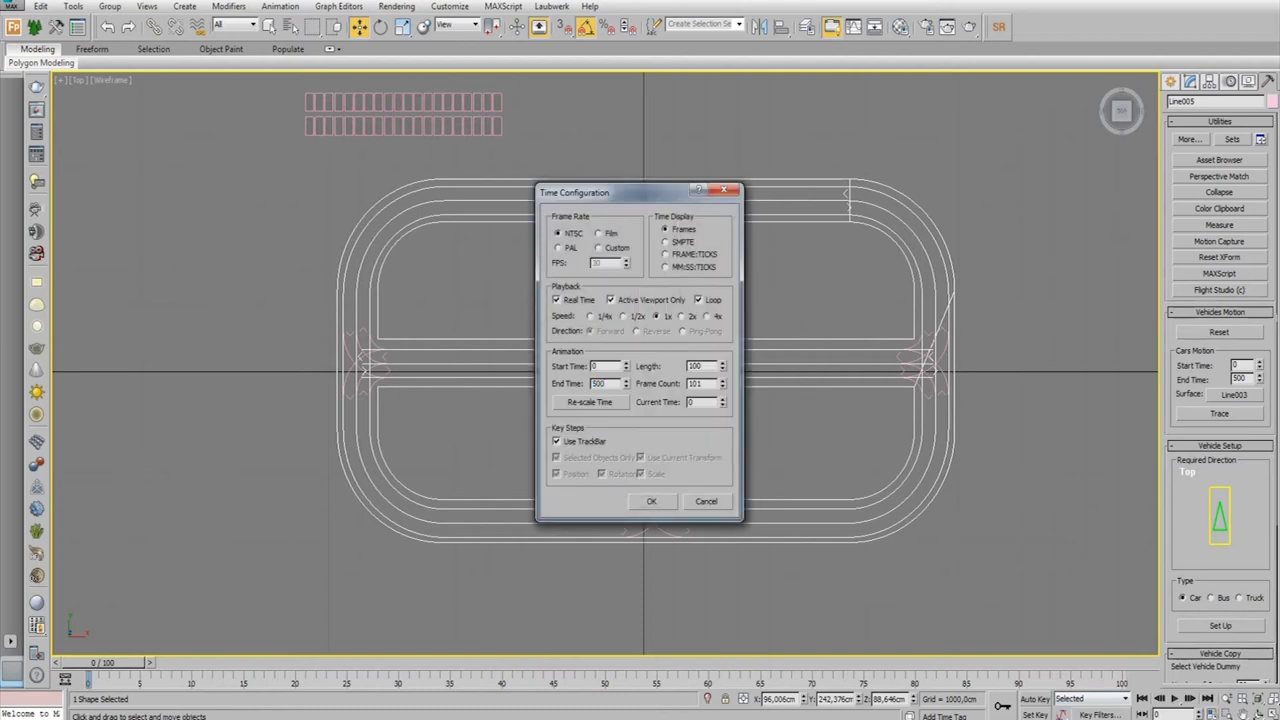
pyautogui.press('Return')
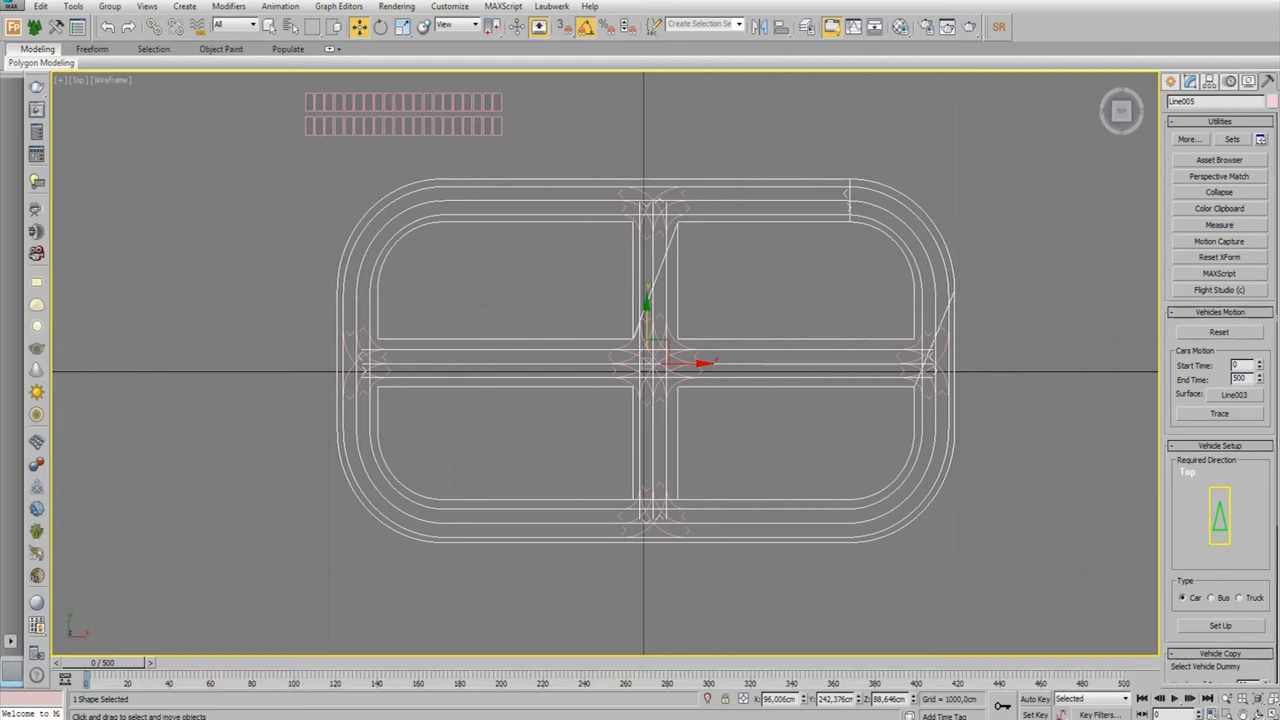
pyautogui.click(1219, 413)
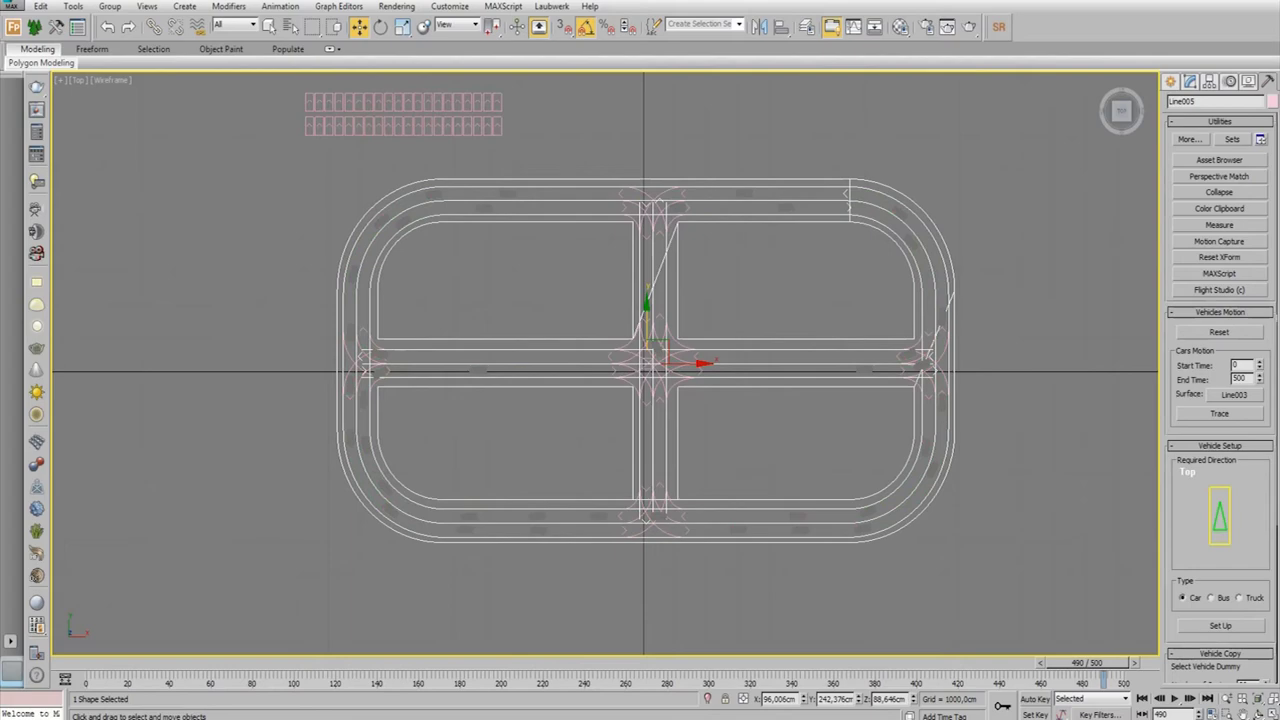
# Maximize the Perspective view and play the traffic animation from frame 0
pyautogui.hotkey('alt', 'w')
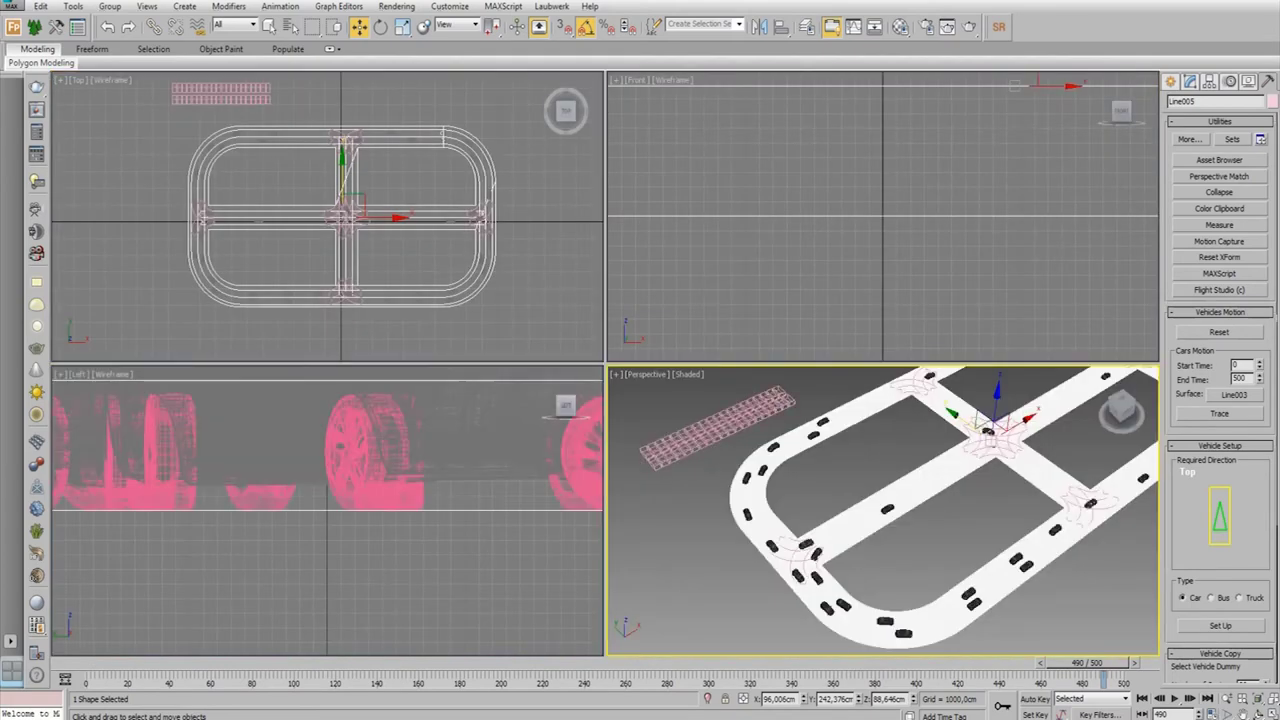
pyautogui.hotkey('alt', 'w')
pyautogui.moveTo(700, 260)
pyautogui.keyDown('alt'); pyautogui.mouseDown(button='middle')
pyautogui.moveTo(713, 249)
pyautogui.moveTo(698, 272)
pyautogui.mouseUp(button='middle'); pyautogui.keyUp('alt')
pyautogui.hotkey('ctrl', 'd')
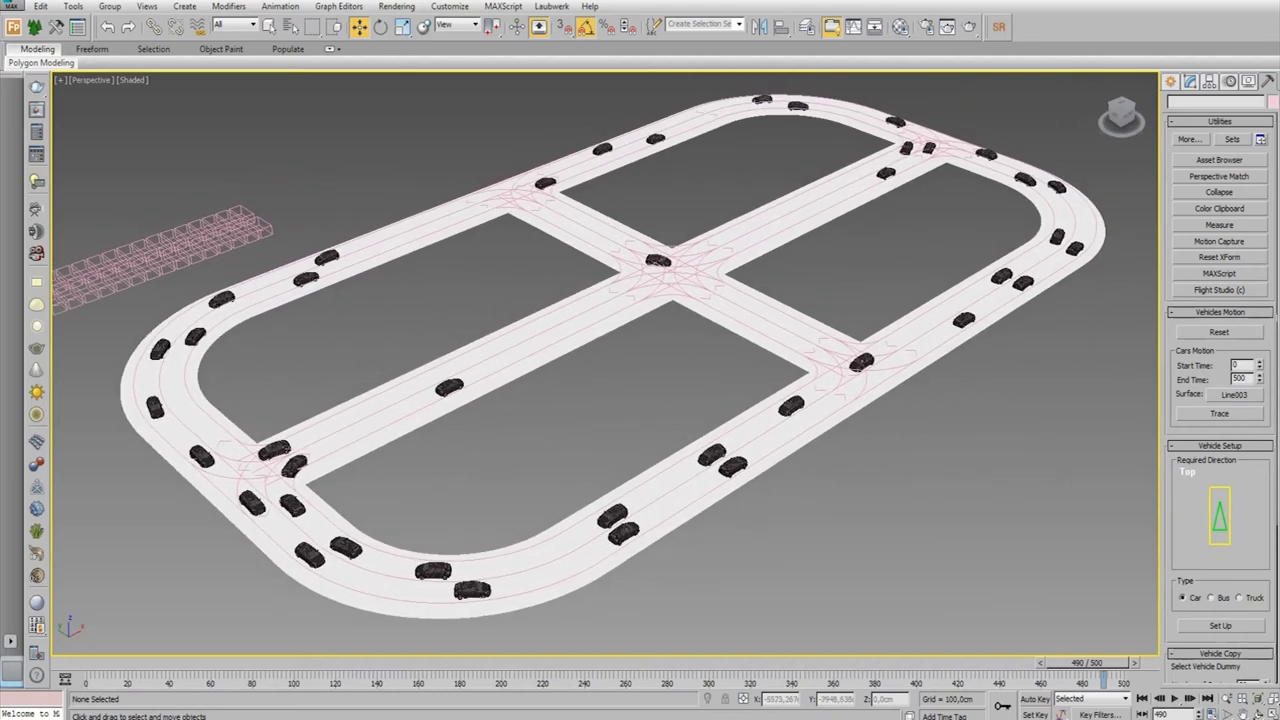
pyautogui.click(1142, 698)
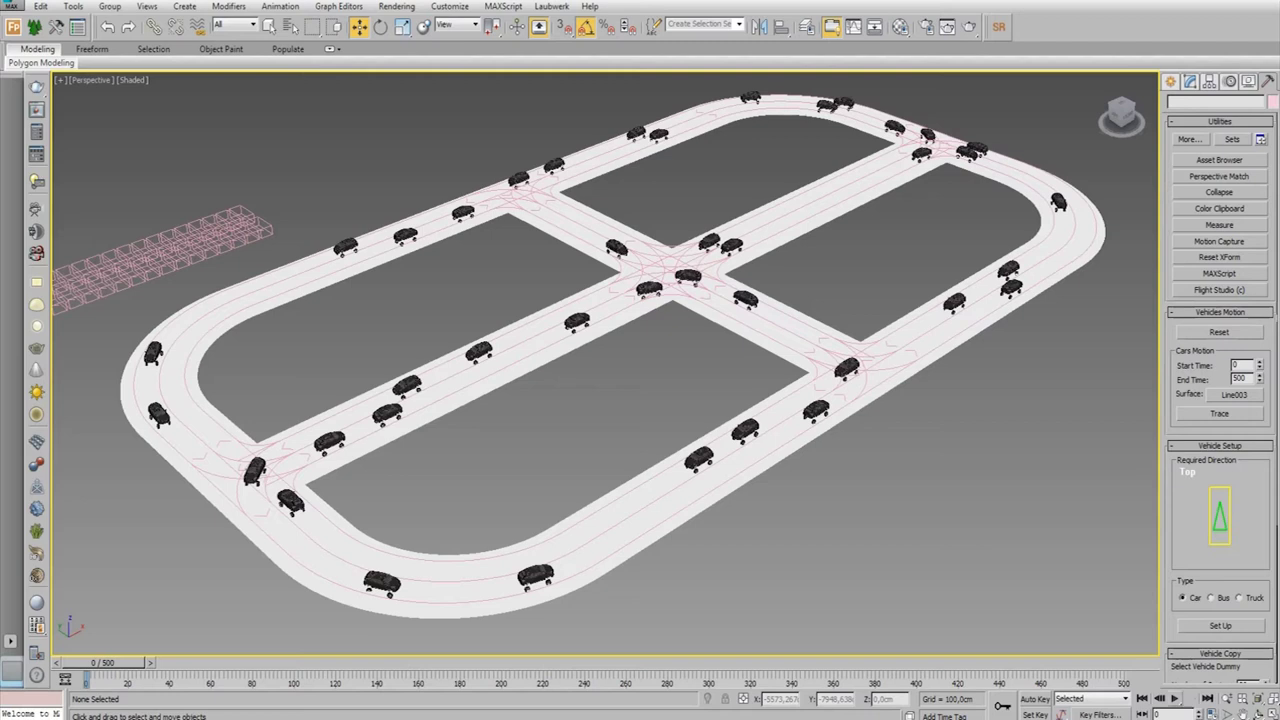
pyautogui.click(1174, 698)
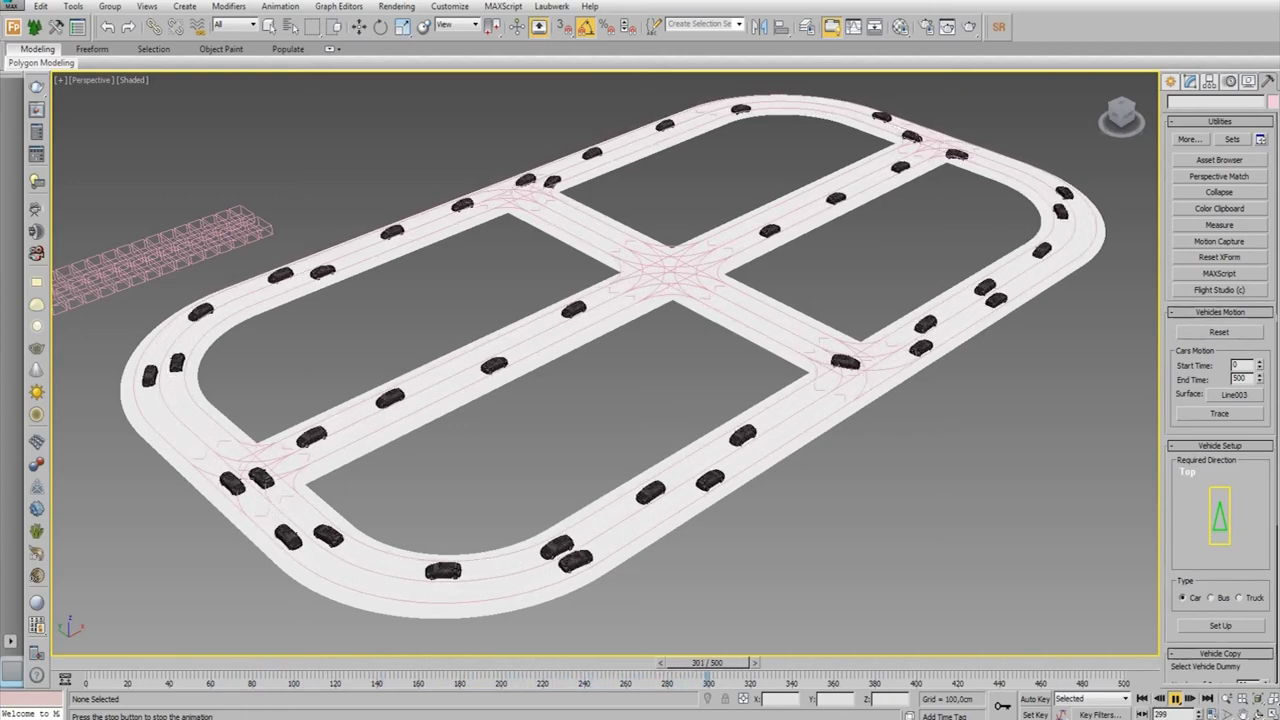
# Stop, resume and stop playback again, watching cars turn through junctions
pyautogui.press('/')
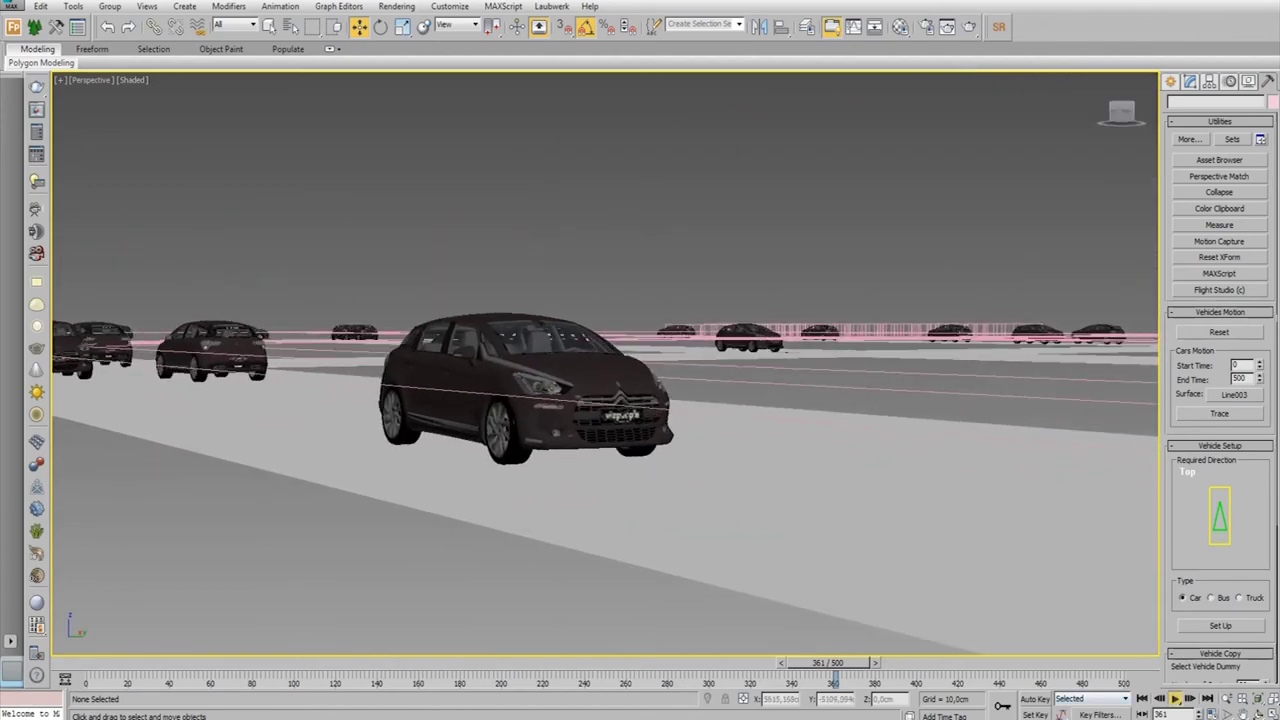
pyautogui.click(1175, 698)
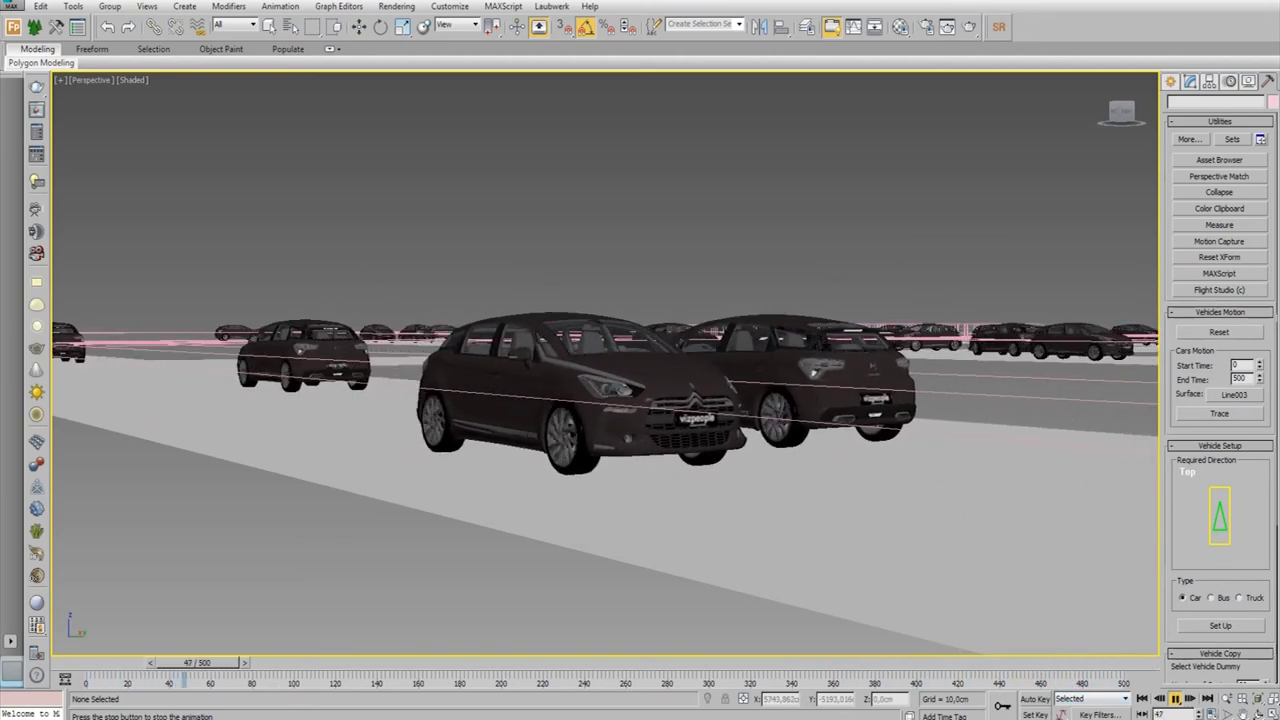
pyautogui.press('/')
pyautogui.press('w')
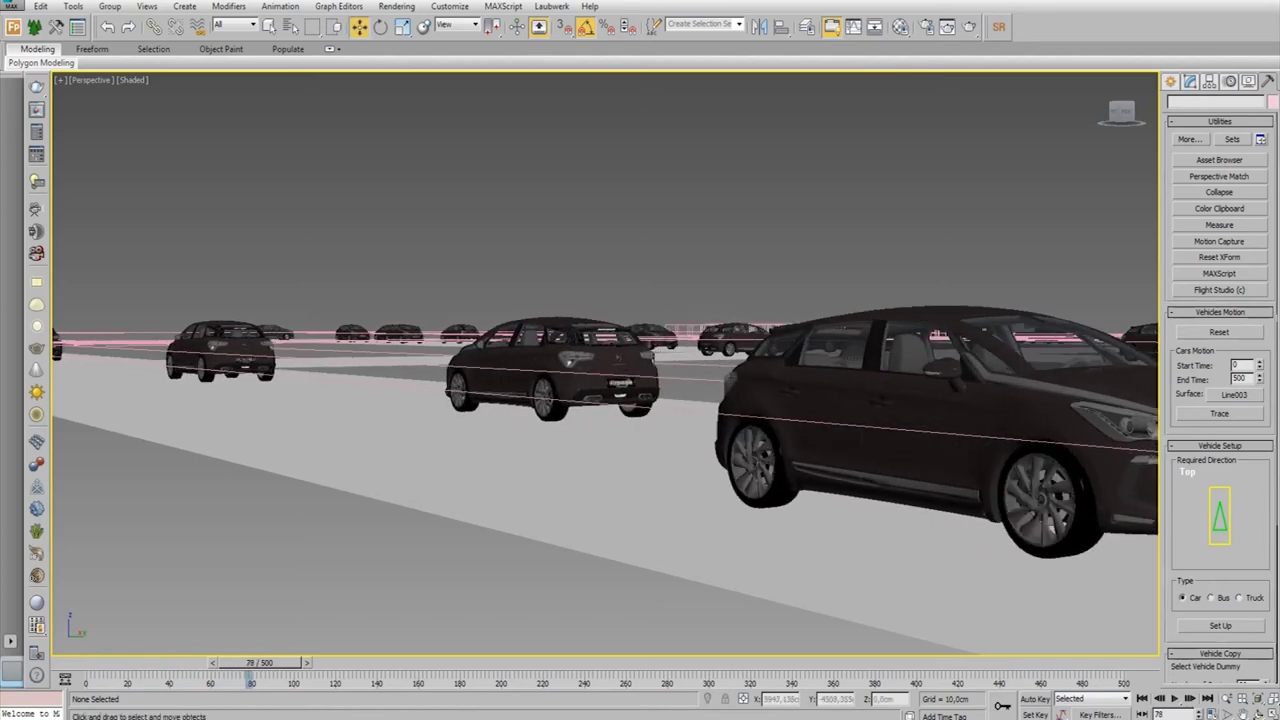
# In a wireframe Top view, drag out a target camera over the car, aimed forward
pyautogui.press('t')
pyautogui.scroll(-2, 605, 364)
pyautogui.scroll(-3, 605, 364)
pyautogui.press('F3')
pyautogui.scroll(-3, 605, 364)
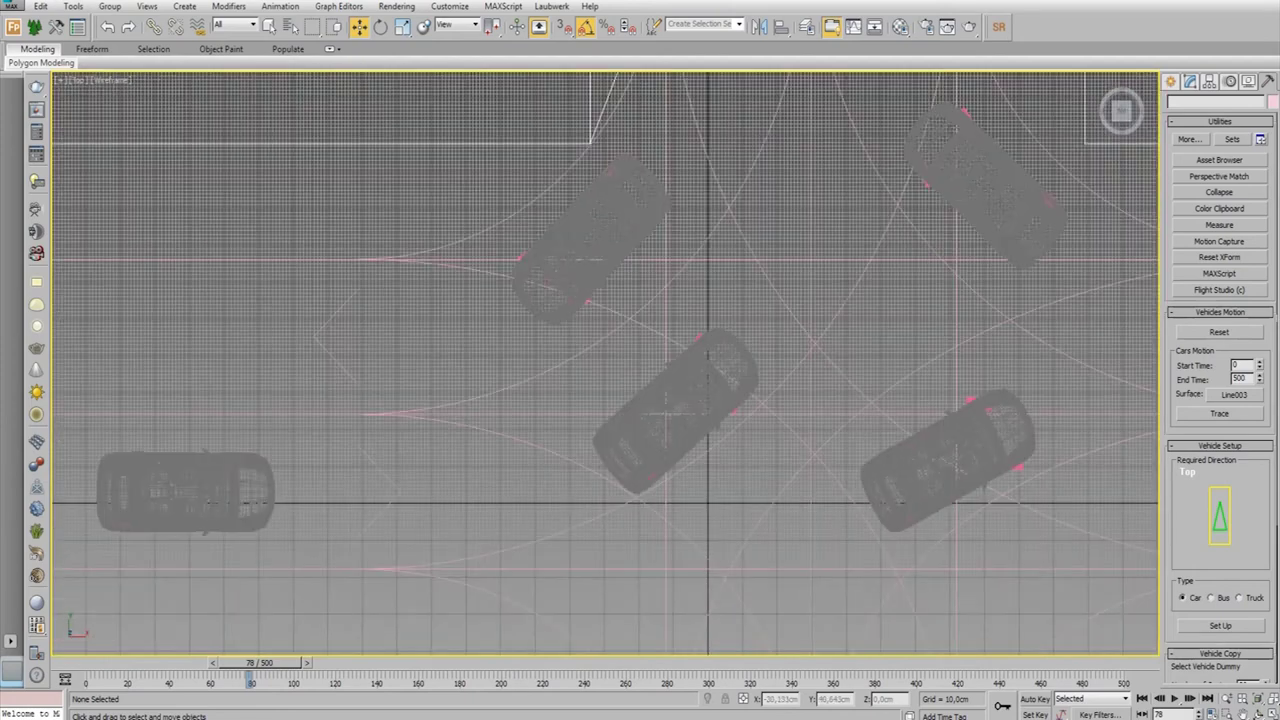
pyautogui.scroll(-3, 605, 364)
pyautogui.scroll(-5, 605, 364)
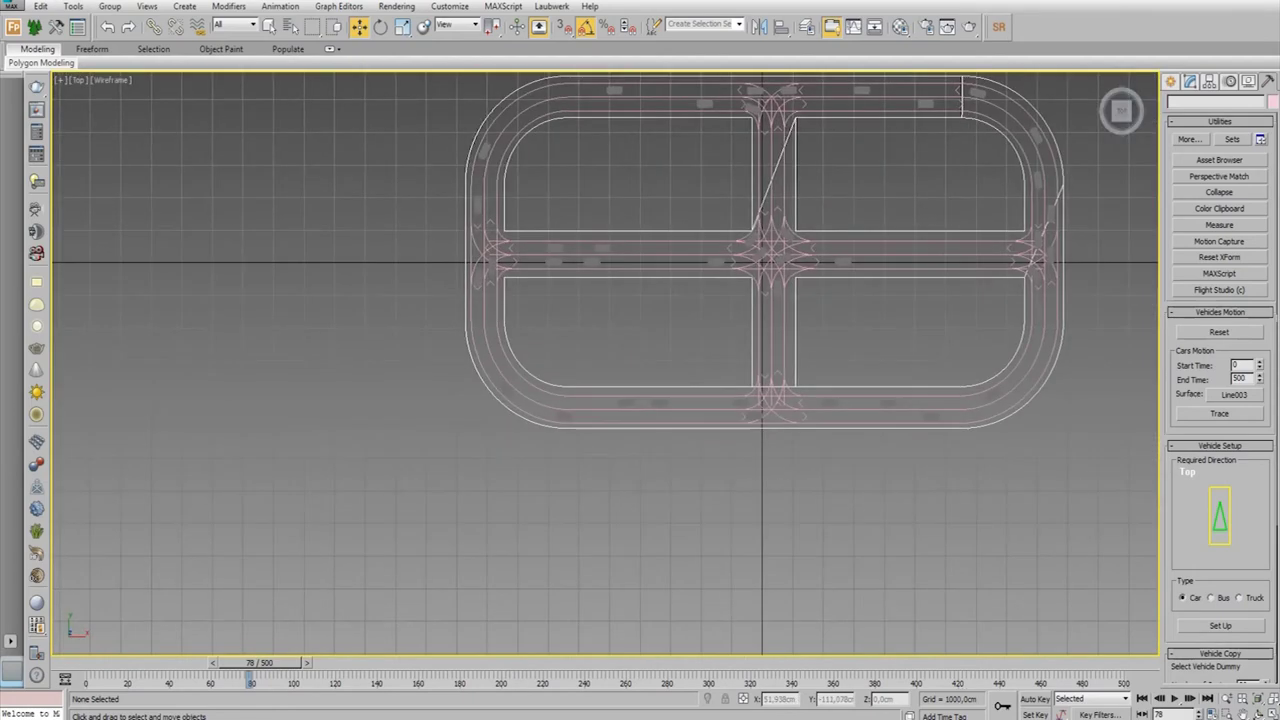
pyautogui.scroll(3, 771, 317)
pyautogui.scroll(3, 771, 317)
pyautogui.scroll(3, 585, 271)
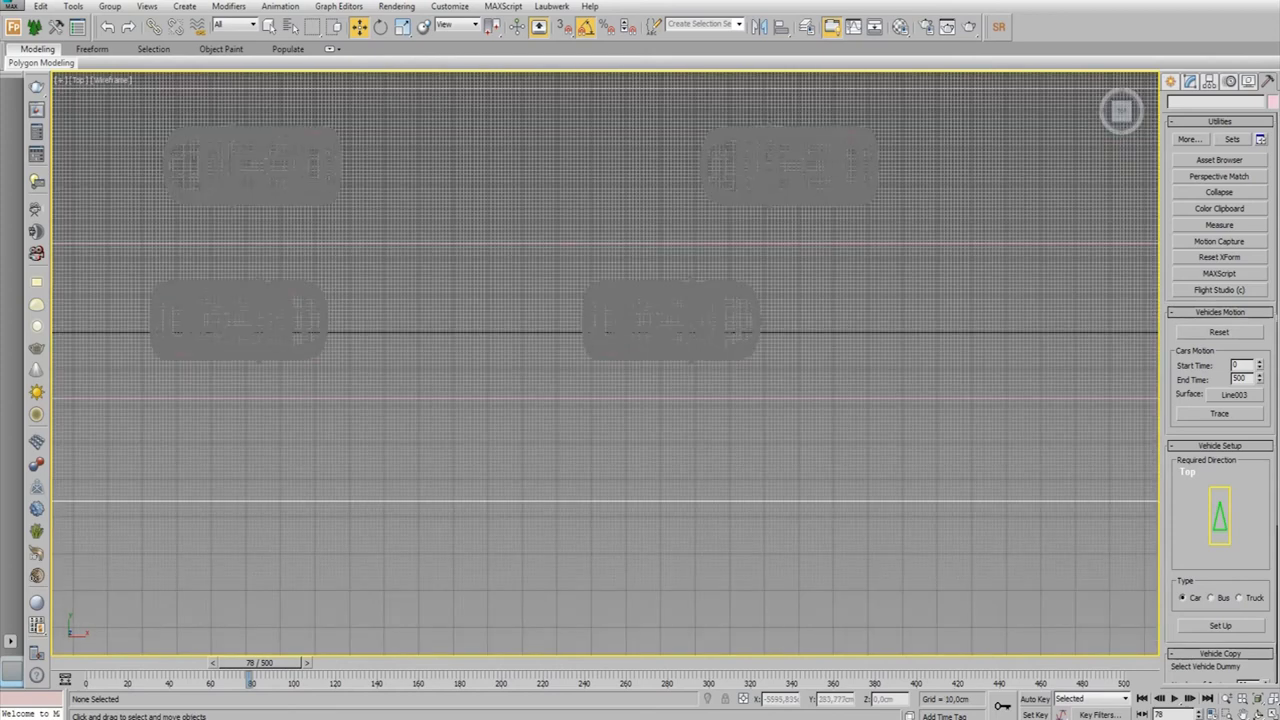
pyautogui.scroll(4, 640, 300)
pyautogui.click(1171, 81)
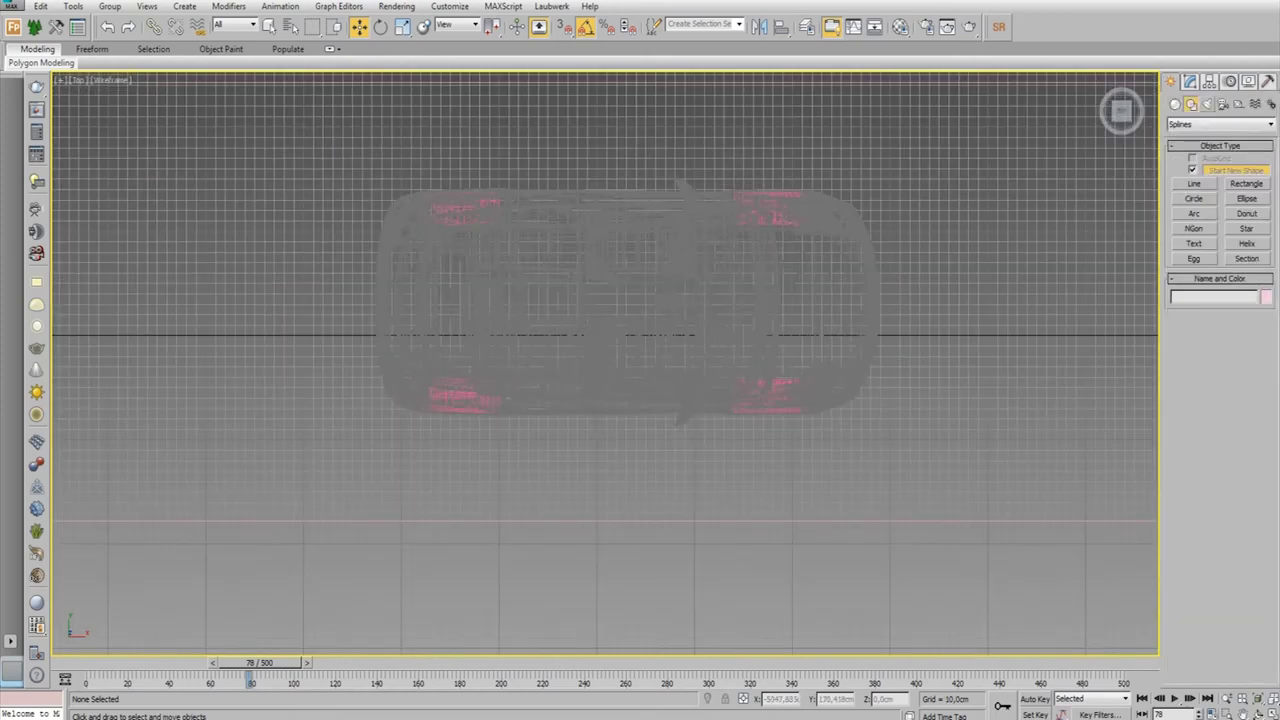
pyautogui.click(1223, 104)
pyautogui.click(1220, 124)
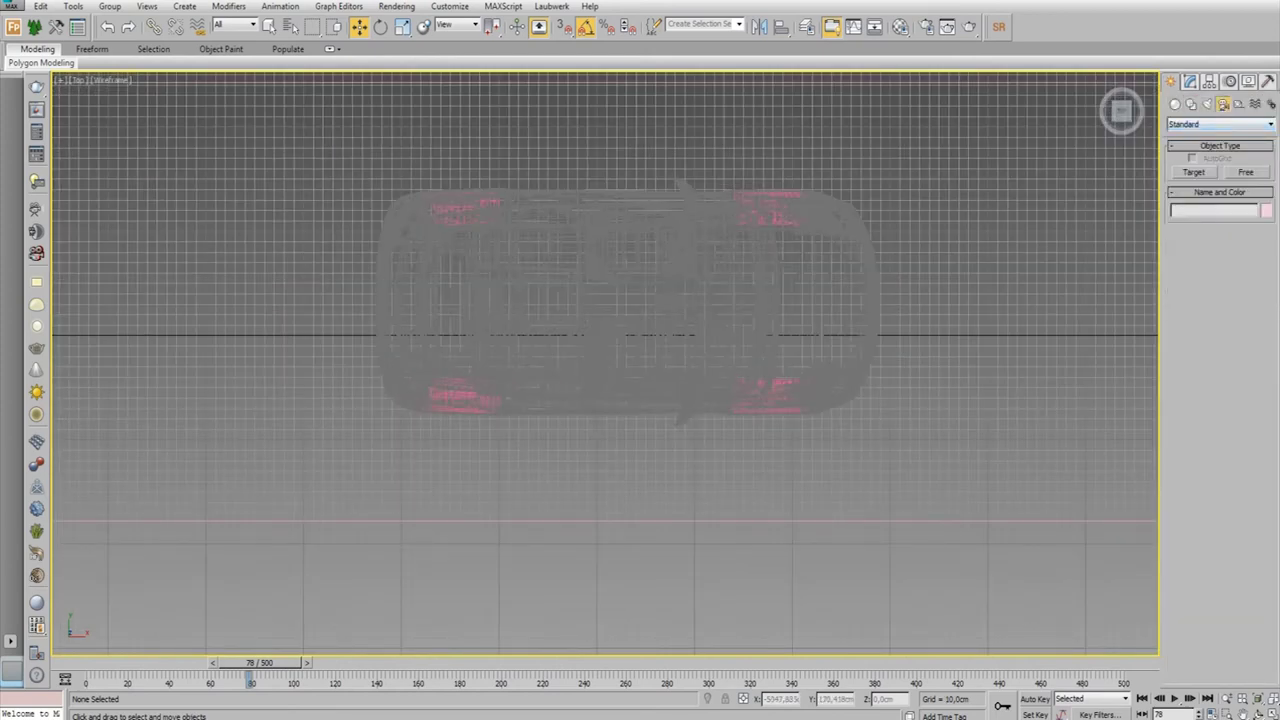
pyautogui.click(1194, 172)
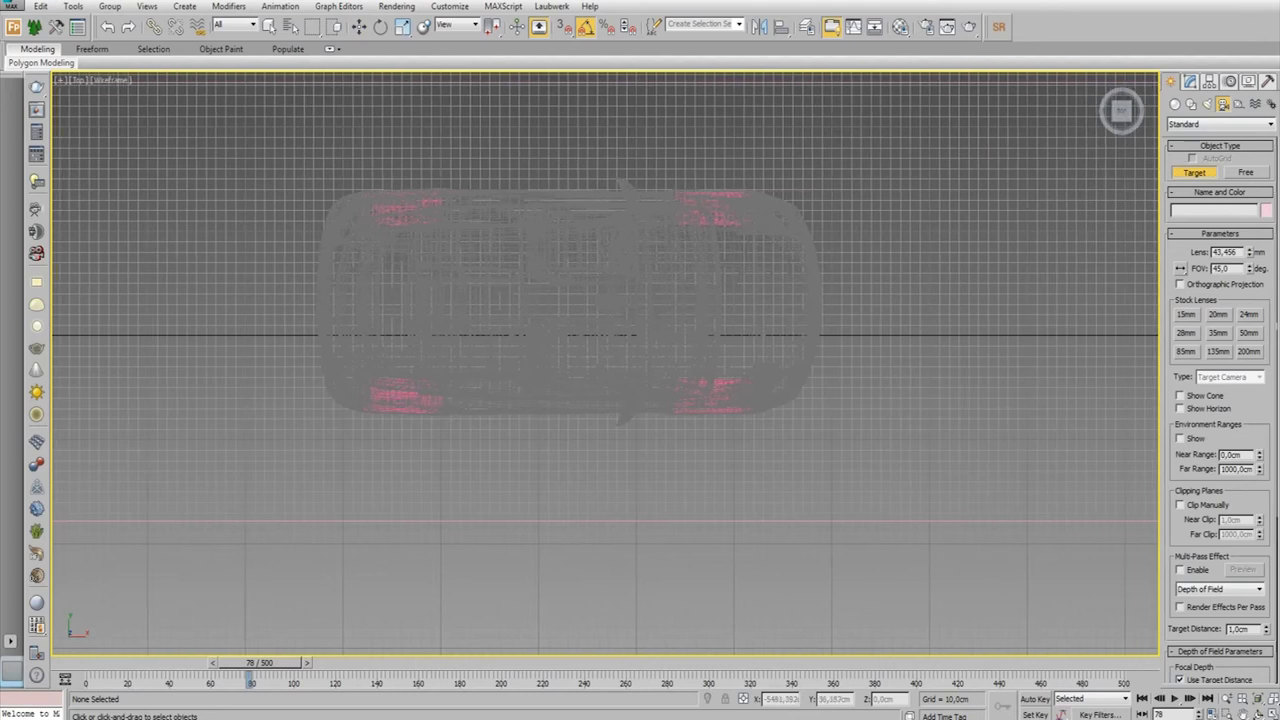
pyautogui.moveTo(590, 290); pyautogui.dragTo(838, 293)
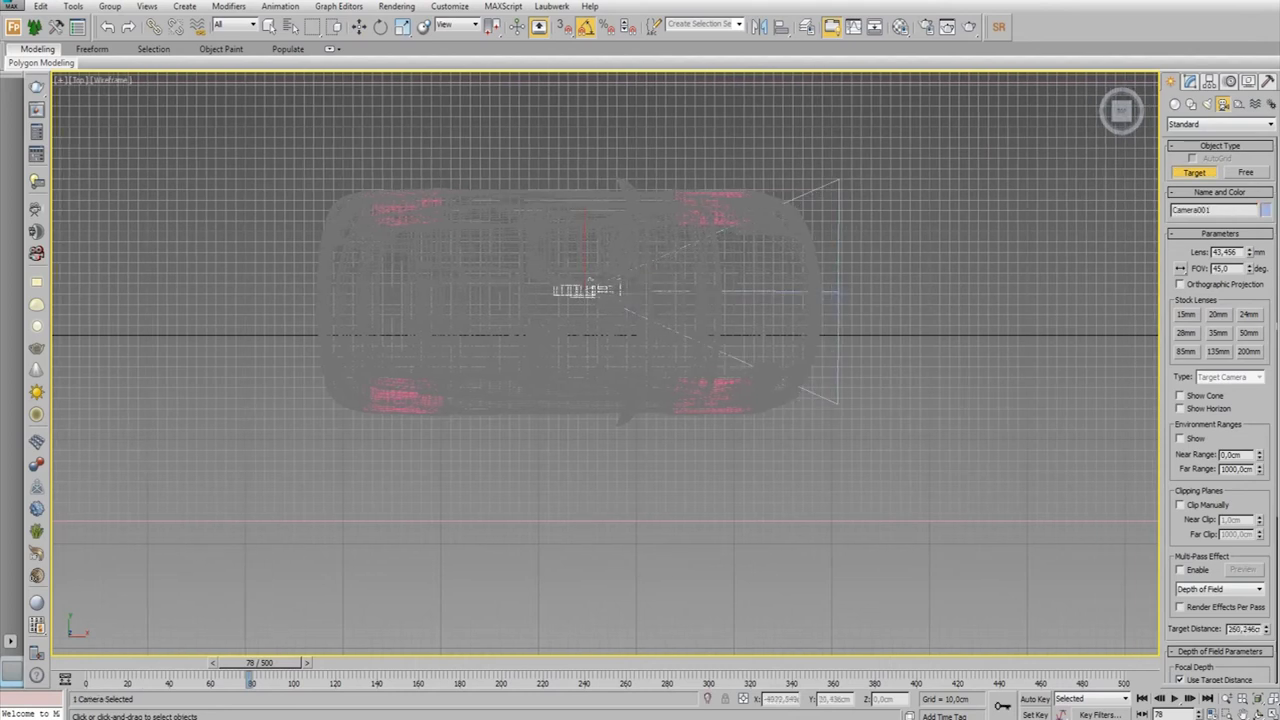
# Change the camera type to Free Camera and move it toward the car's upper edge
pyautogui.press('w')
pyautogui.click(1189, 81)
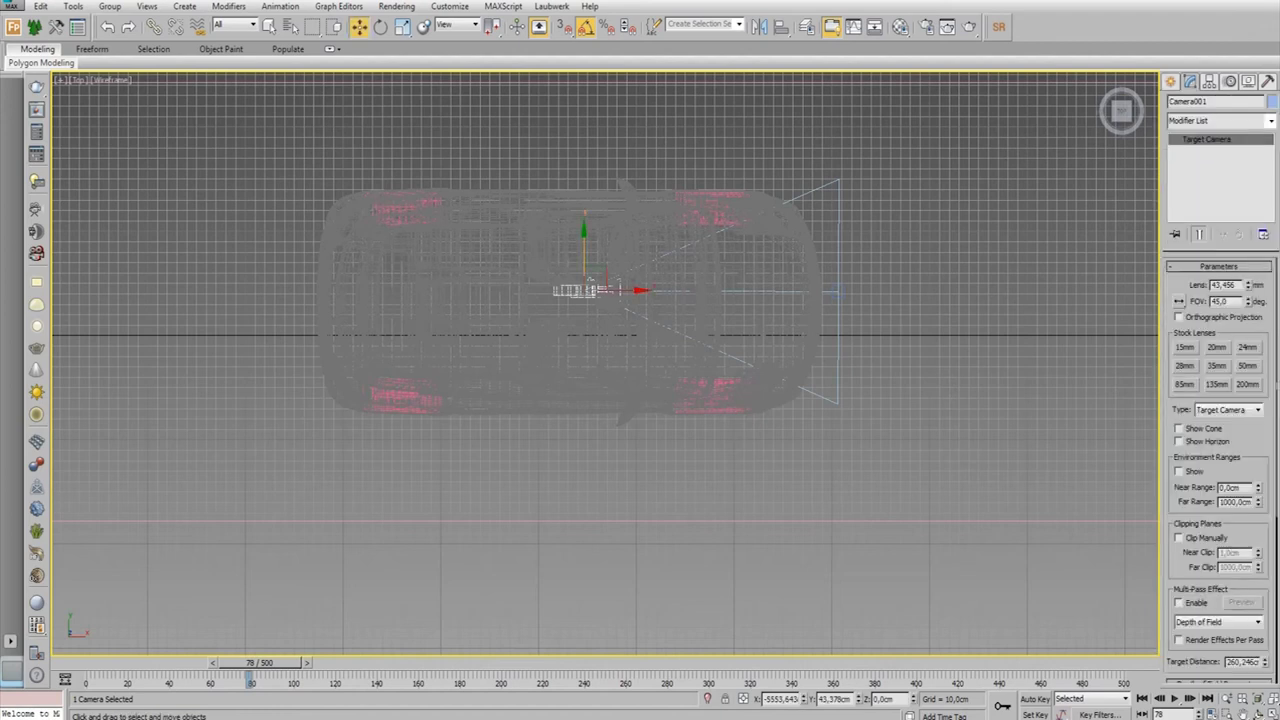
pyautogui.click(1228, 410)
pyautogui.click(1222, 421)
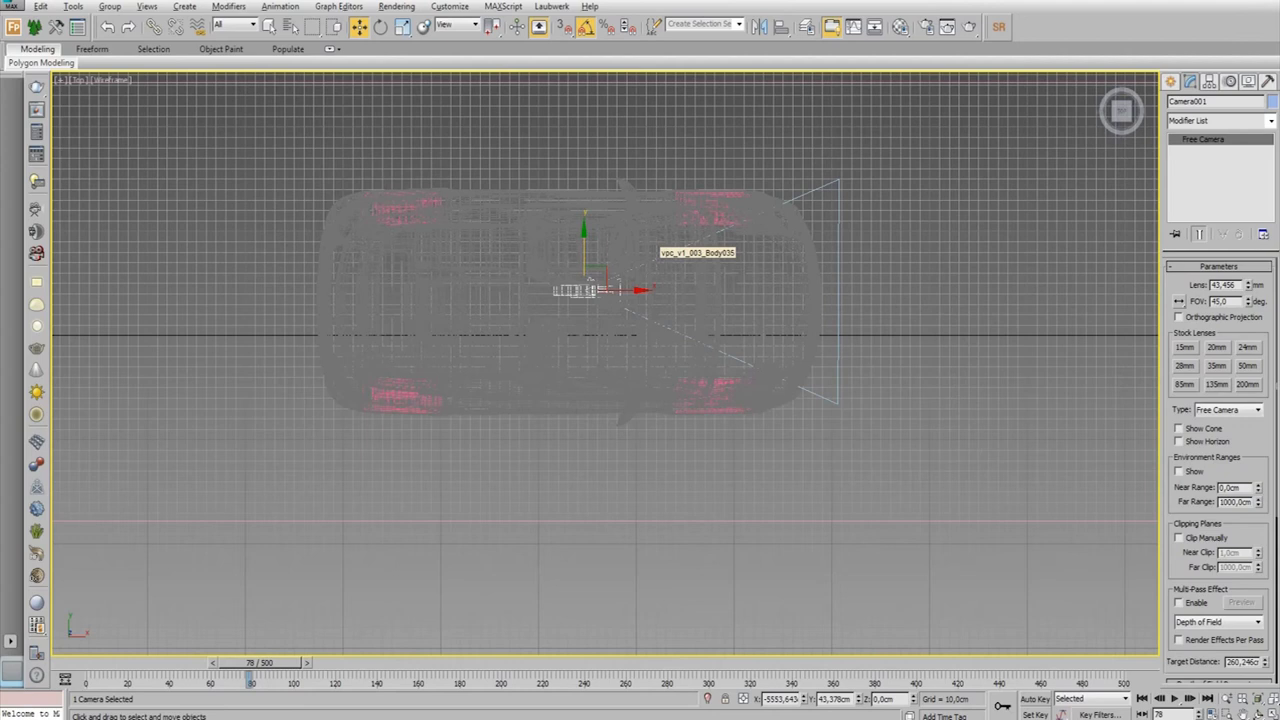
pyautogui.moveTo(592, 280); pyautogui.dragTo(582, 125)
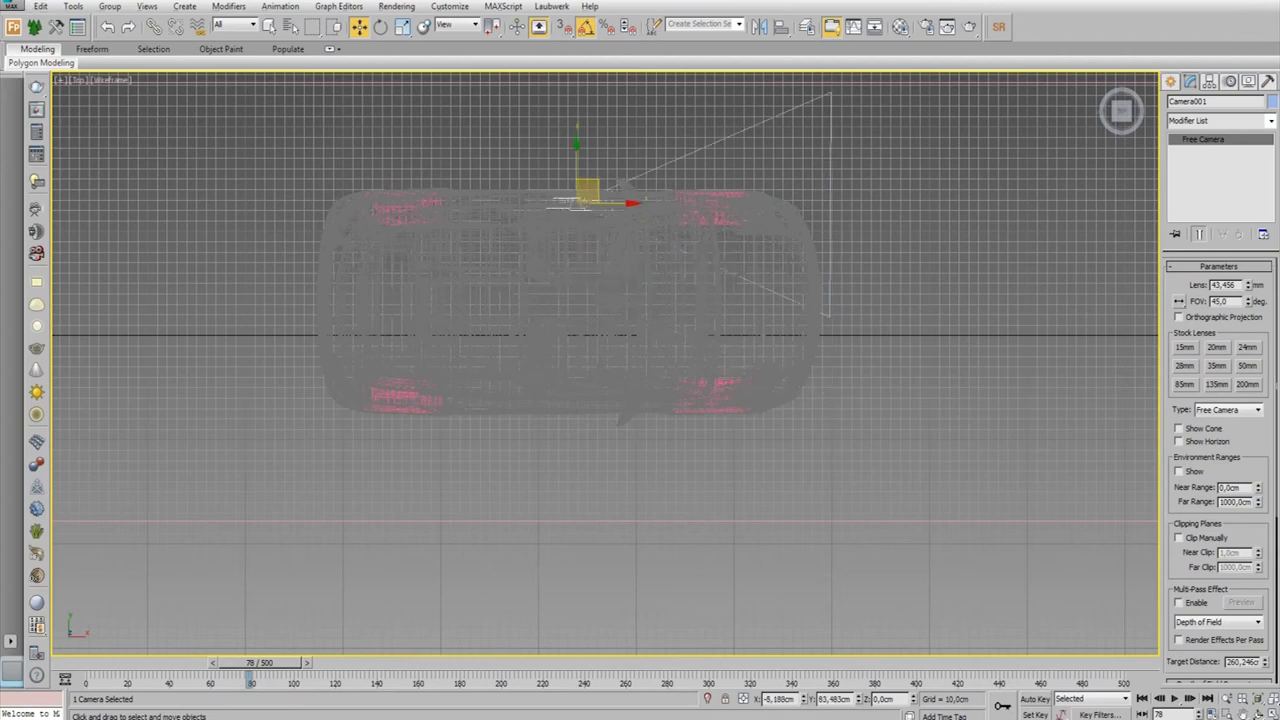
# Link Camera001 to the car body, then move it back down into the car
pyautogui.click(155, 26)
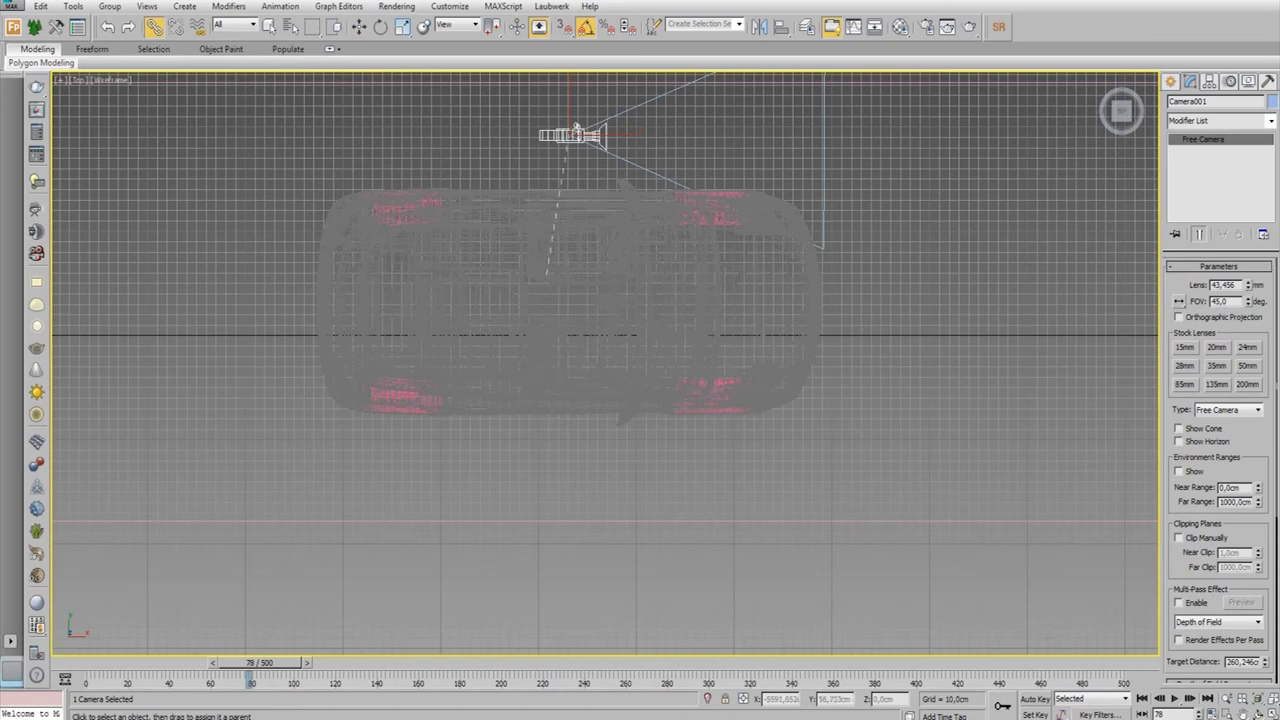
pyautogui.moveTo(547, 275); pyautogui.dragTo(555, 280)
pyautogui.rightClick(594, 171)
pyautogui.click(620, 196)
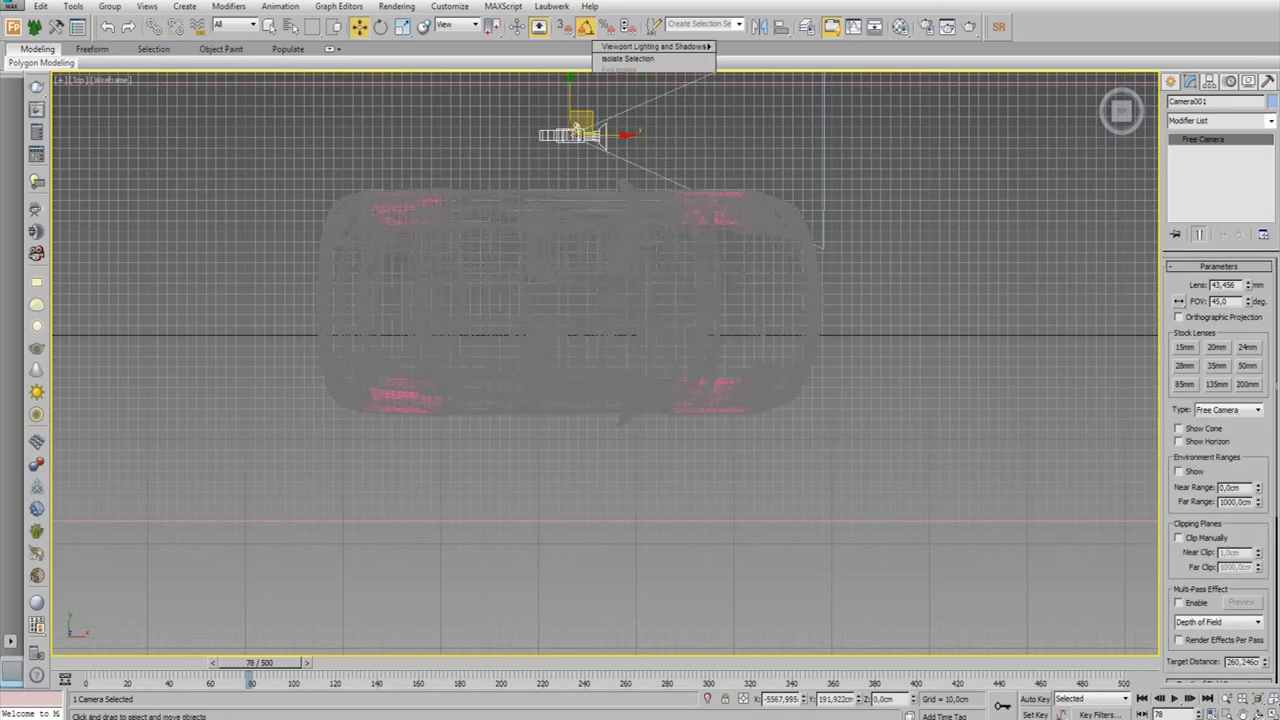
pyautogui.moveTo(577, 130); pyautogui.dragTo(580, 246)
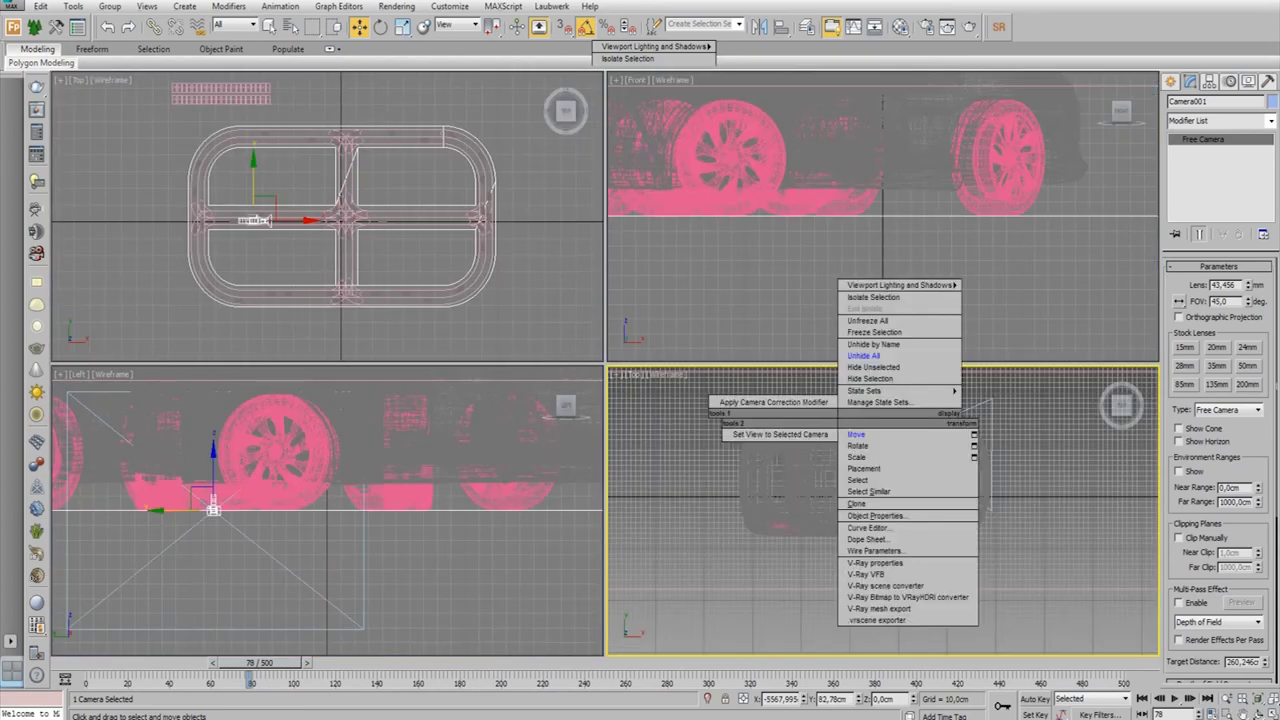
# Look through Camera001 in shaded mode and raise the camera into the car interior
pyautogui.press('p')
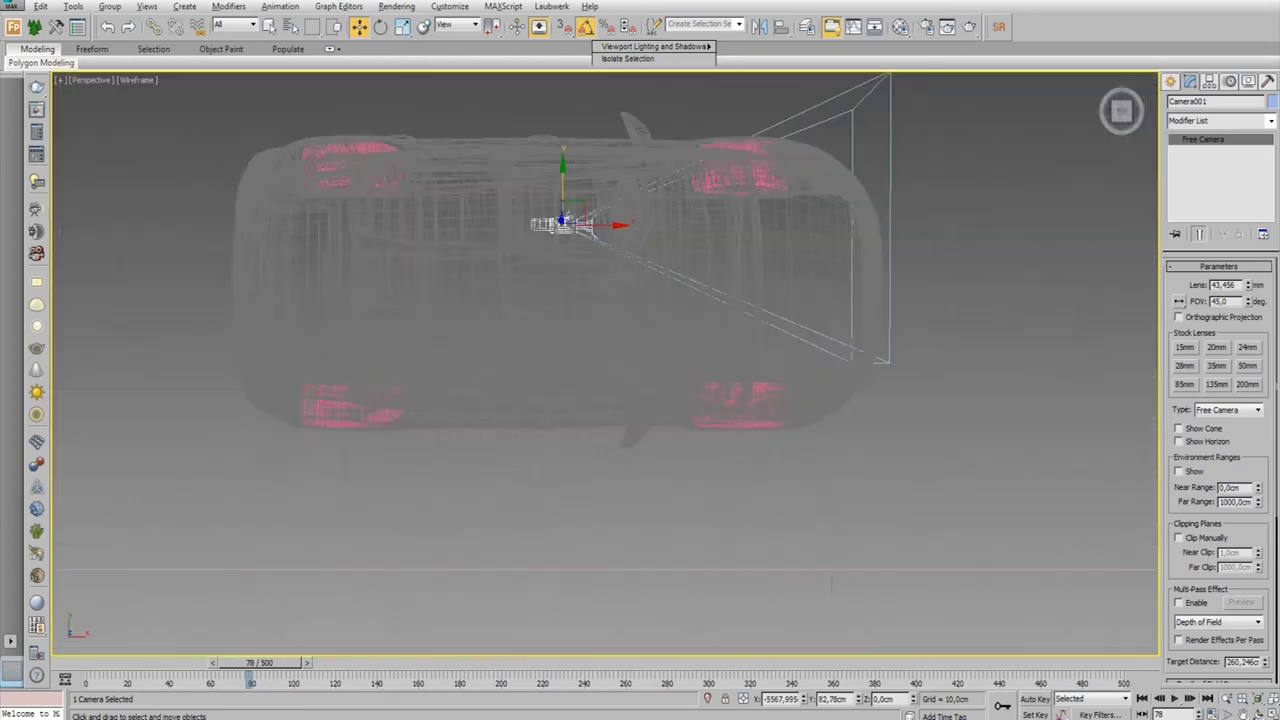
pyautogui.press('c')
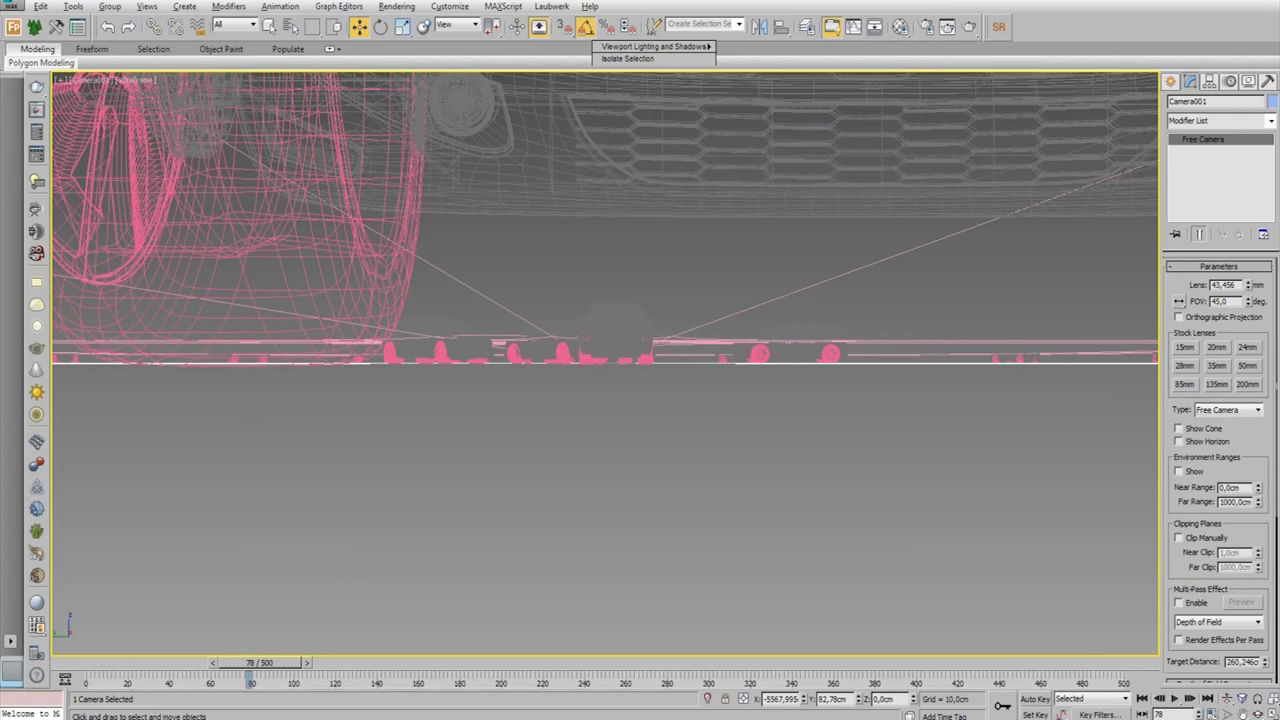
pyautogui.press('F3')
pyautogui.moveTo(912, 699); pyautogui.dragTo(912, 640)
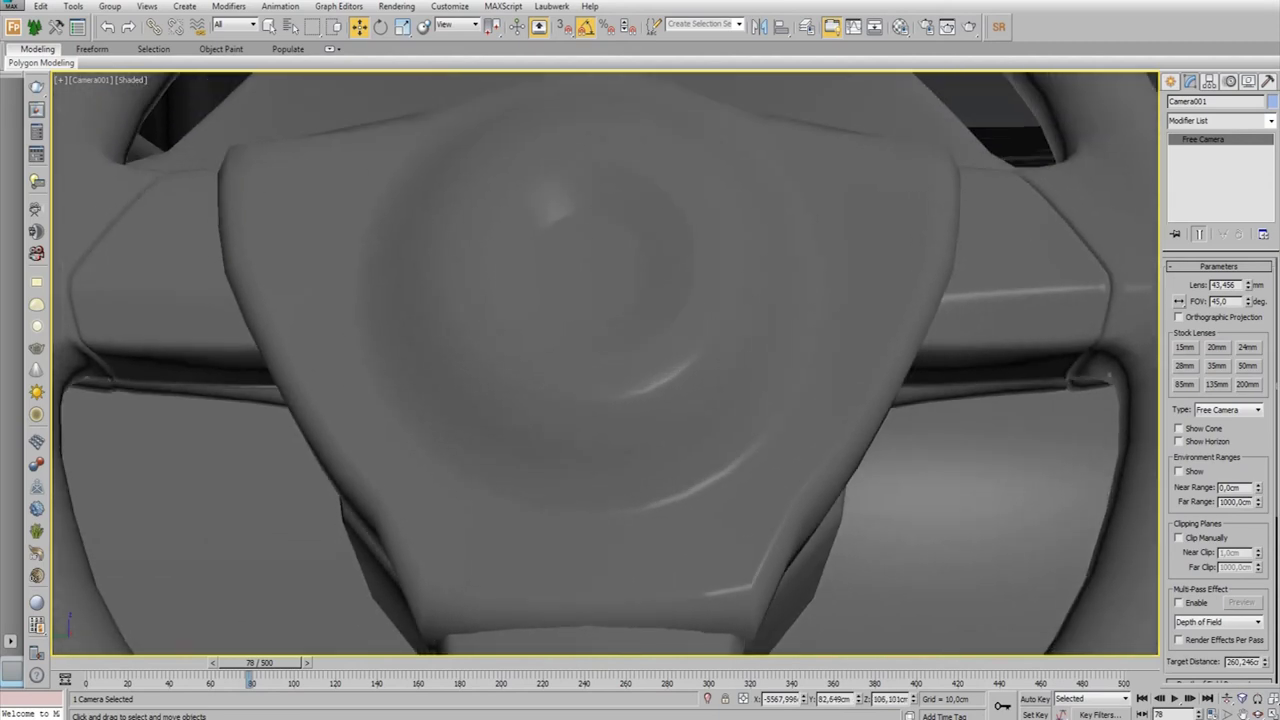
# Widen the lens to 15 mm and raise the camera to driver's eye height
pyautogui.click(1247, 347)
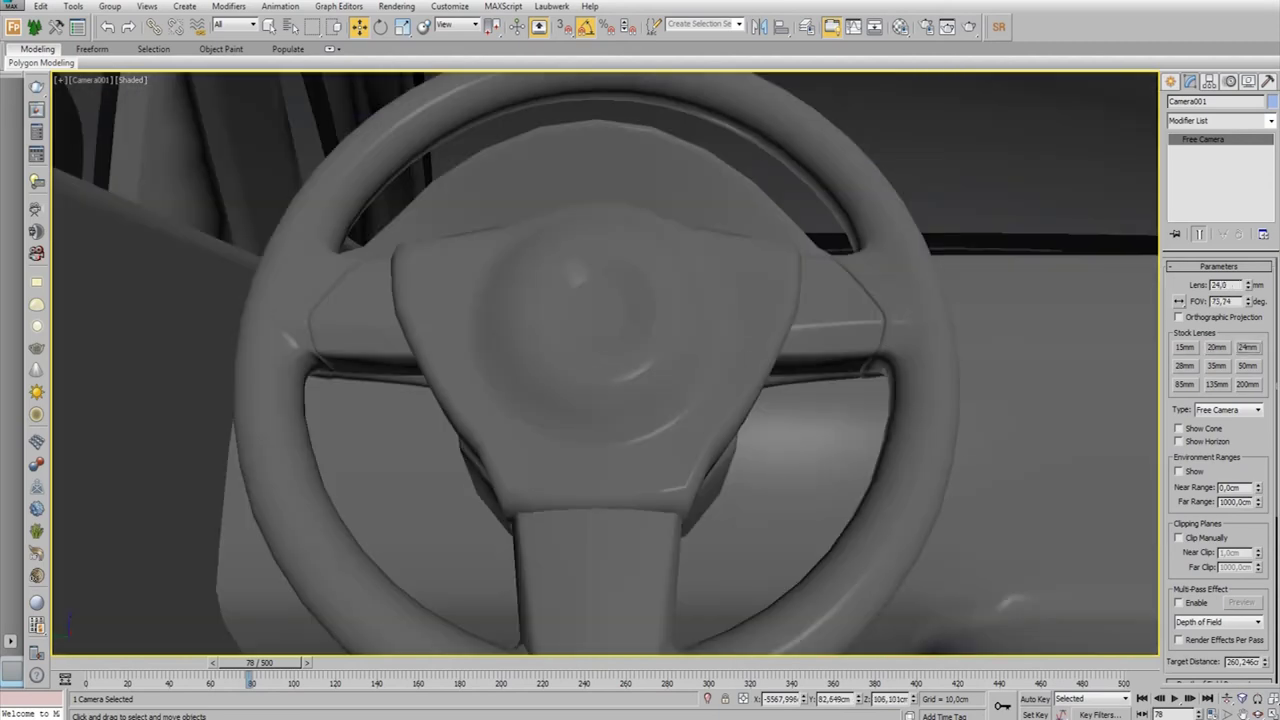
pyautogui.click(1216, 347)
pyautogui.moveTo(605, 300)
pyautogui.mouseDown(button='middle')
pyautogui.moveTo(605, 620)
pyautogui.moveTo(585, 620)
pyautogui.mouseUp(button='middle')
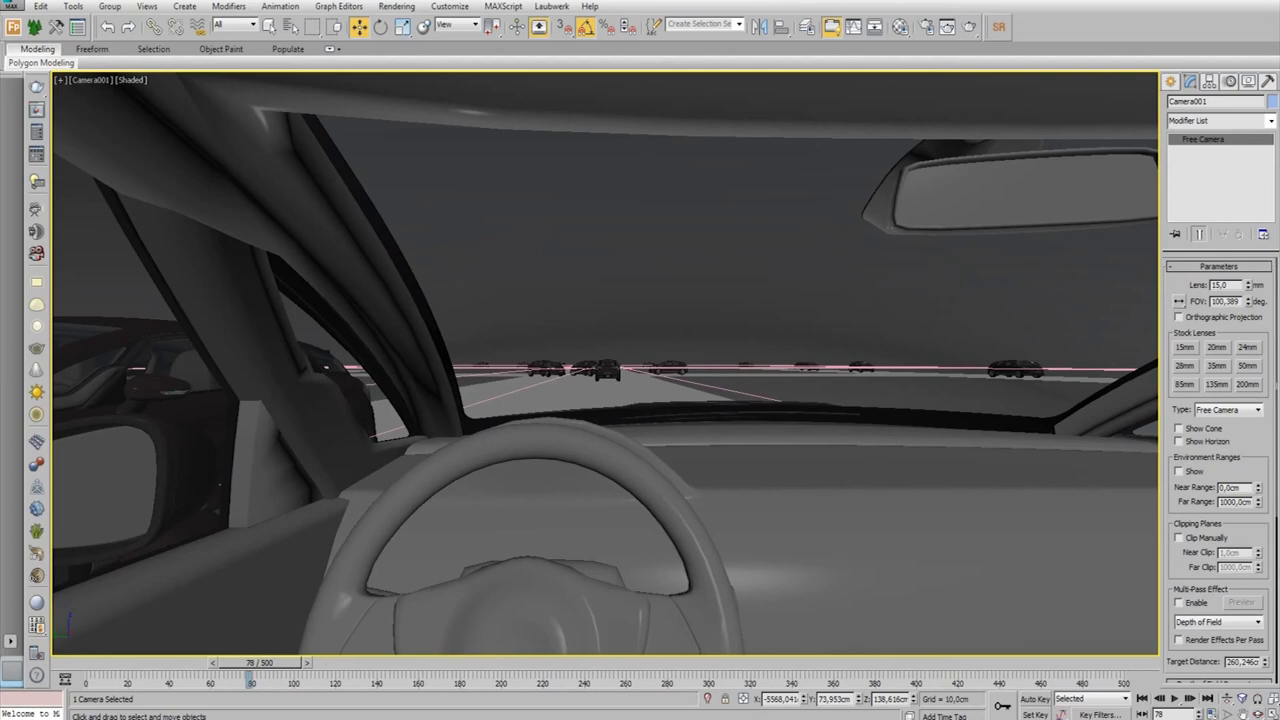
# Orbit the camera to look straight down the road, then play the animation
pyautogui.click(1257, 713)
pyautogui.moveTo(605, 360); pyautogui.dragTo(640, 360)
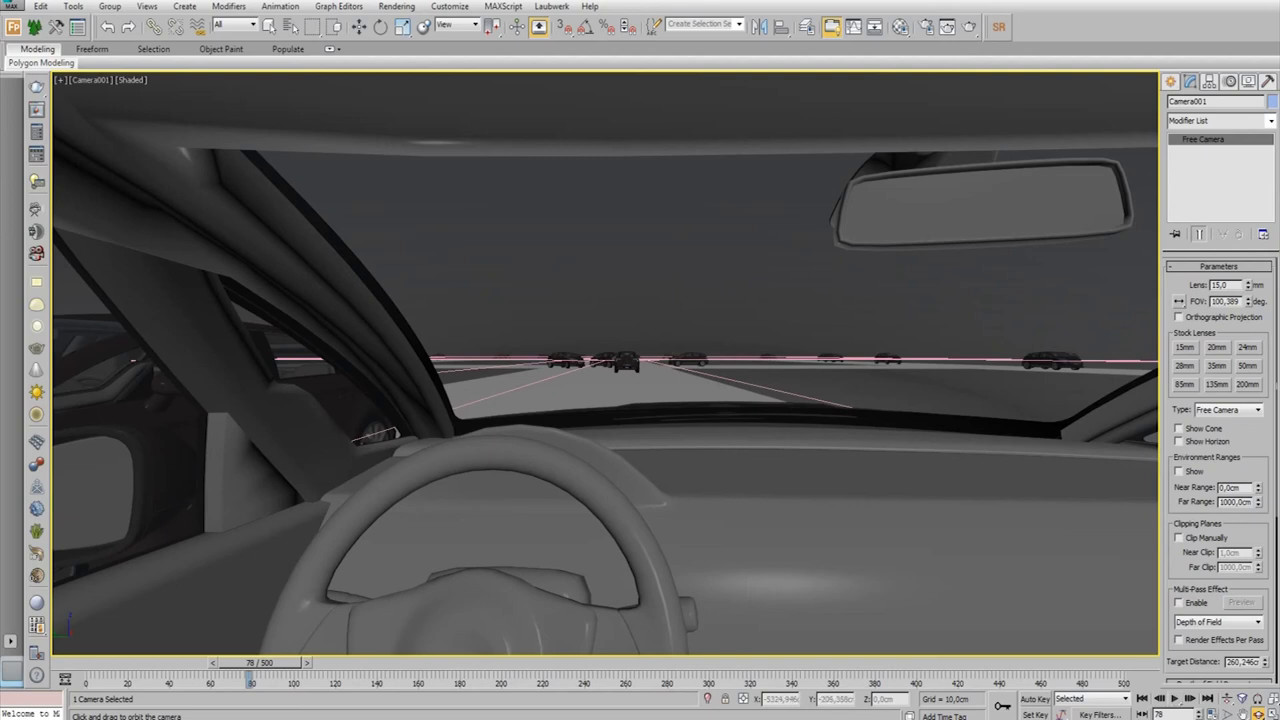
pyautogui.click(1174, 698)
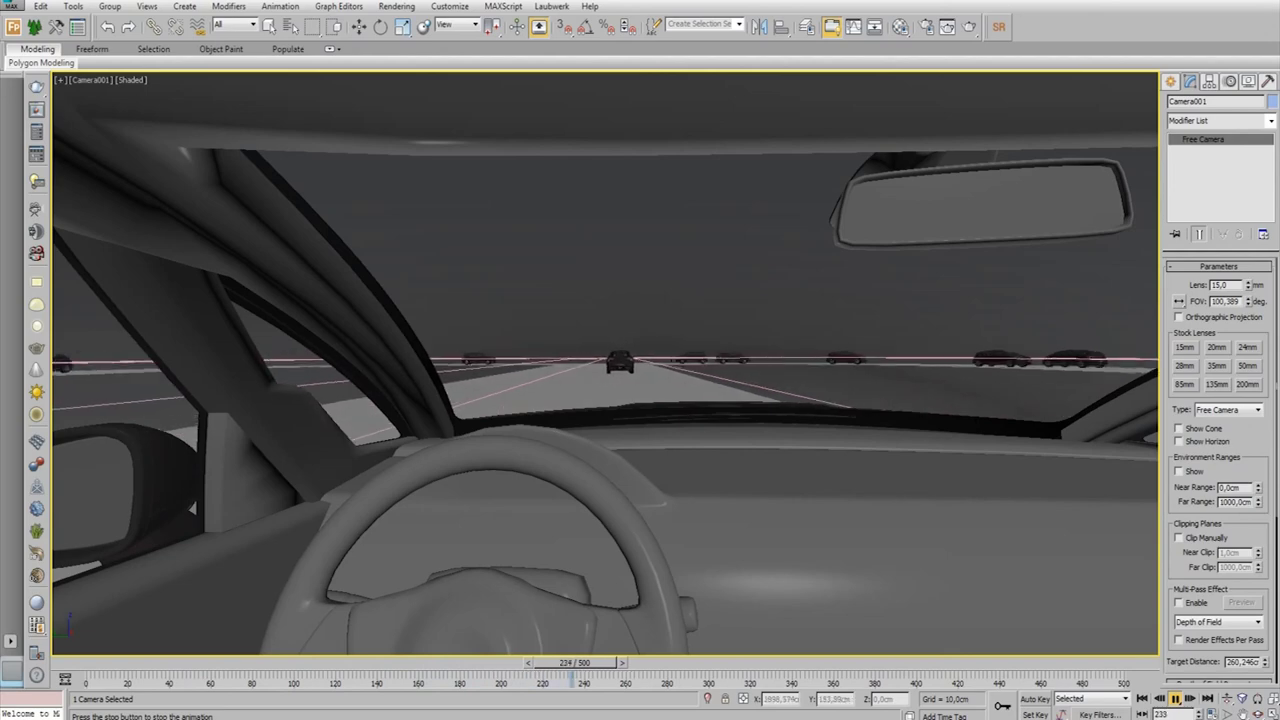
# Stop the ride-along playback and rewind the time slider to frame 4
pyautogui.moveTo(605, 662); pyautogui.dragTo(414, 662)
pyautogui.moveTo(152, 662); pyautogui.dragTo(110, 662)
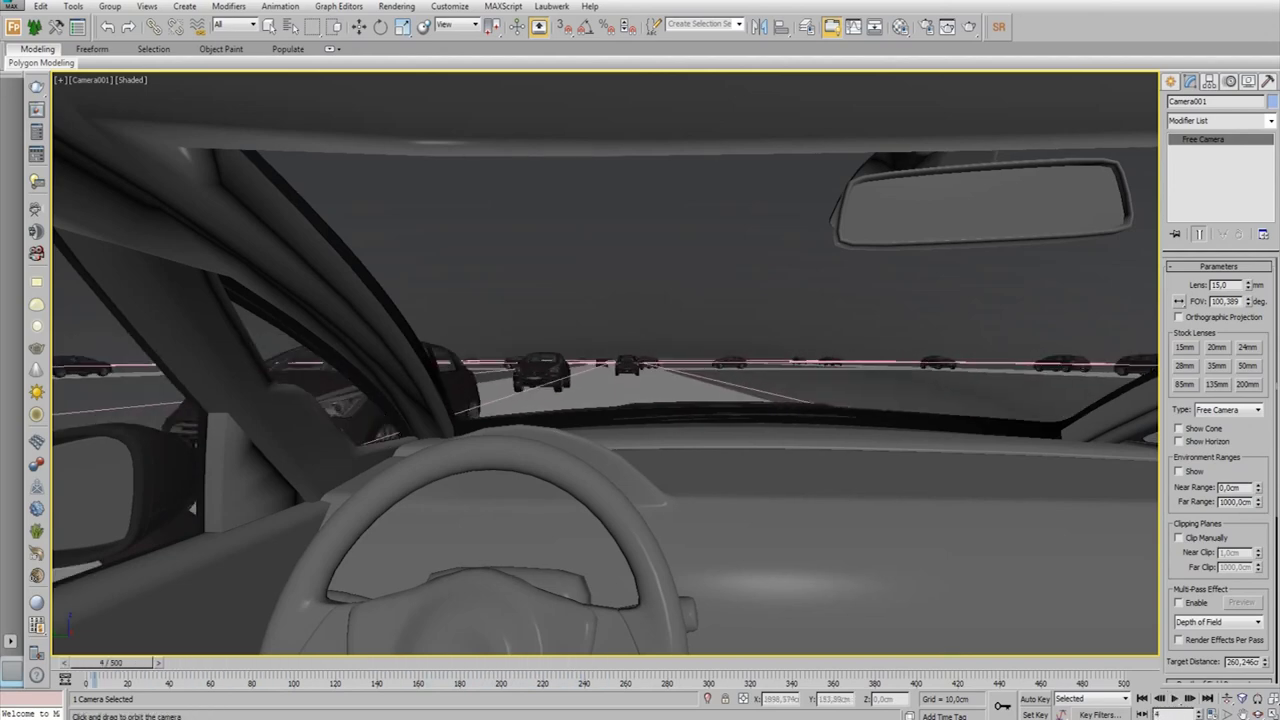
# Move Camera001 out beside the car in Top view and lower it near the ground in Front view
pyautogui.hotkey('alt', 'w')
pyautogui.rightClick(330, 220)
pyautogui.hotkey('alt', 'w')
pyautogui.press('z')
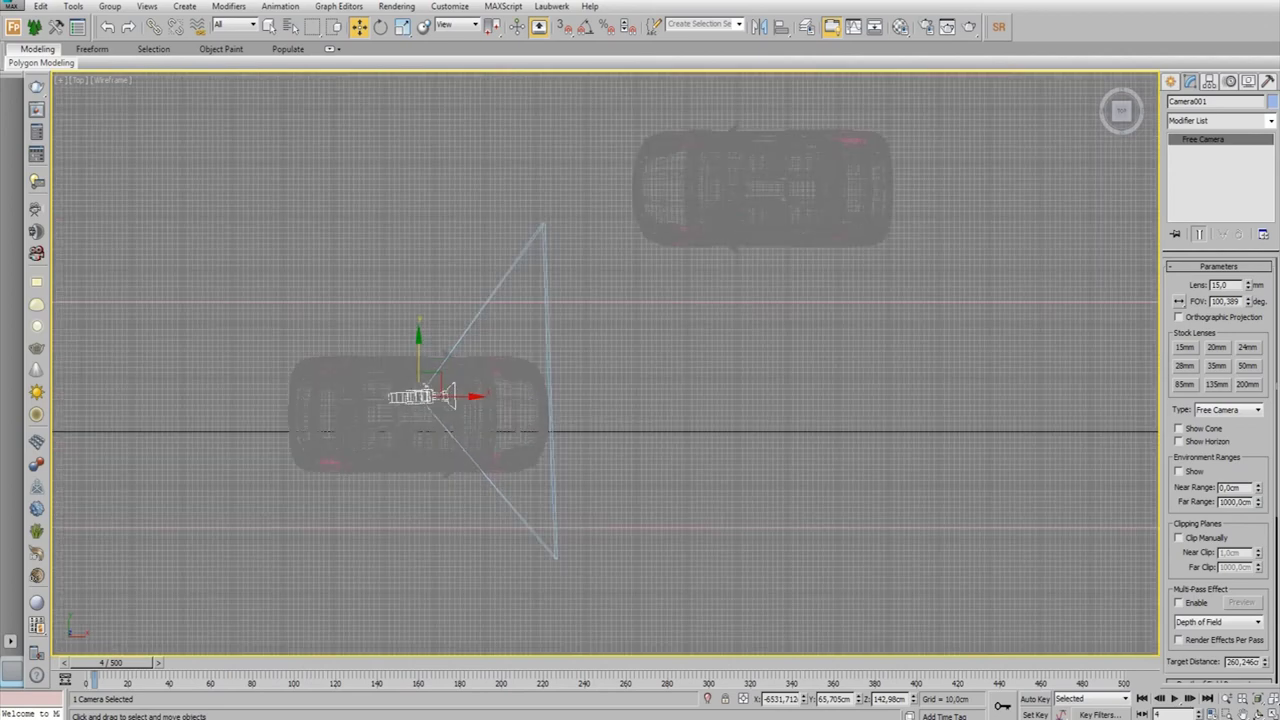
pyautogui.moveTo(419, 360); pyautogui.dragTo(419, 449)
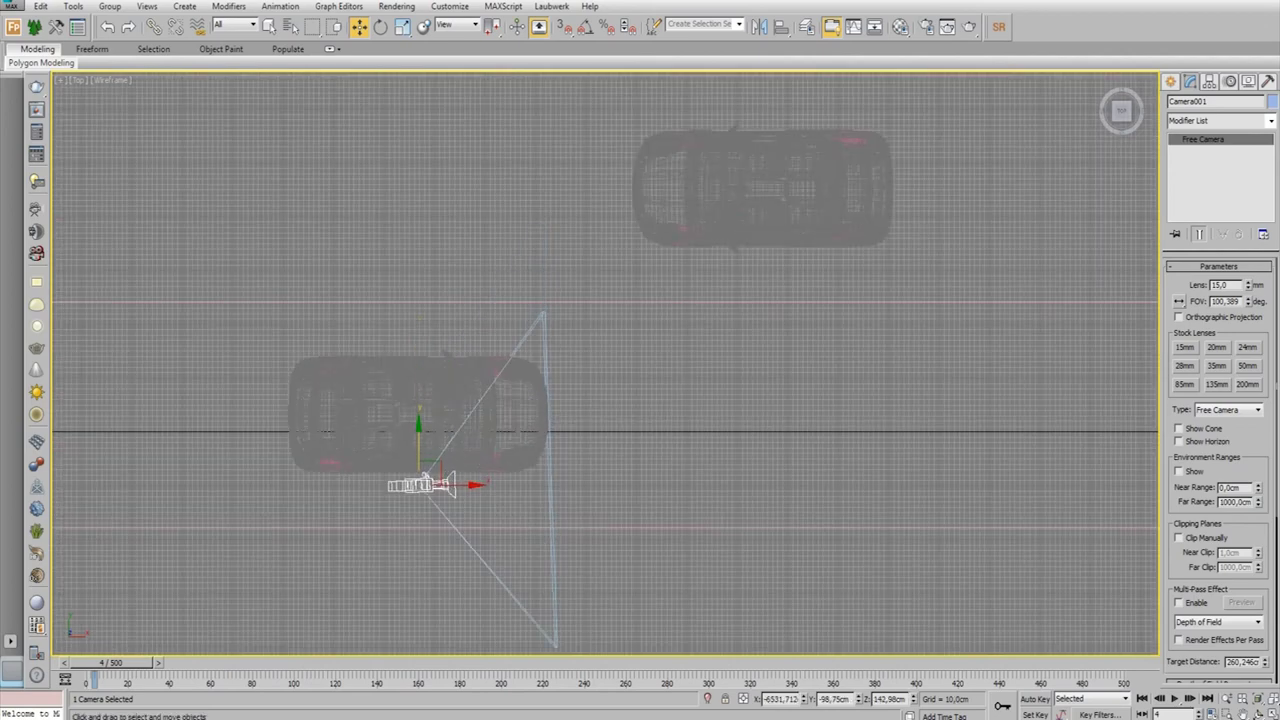
pyautogui.press('f')
pyautogui.press('z')
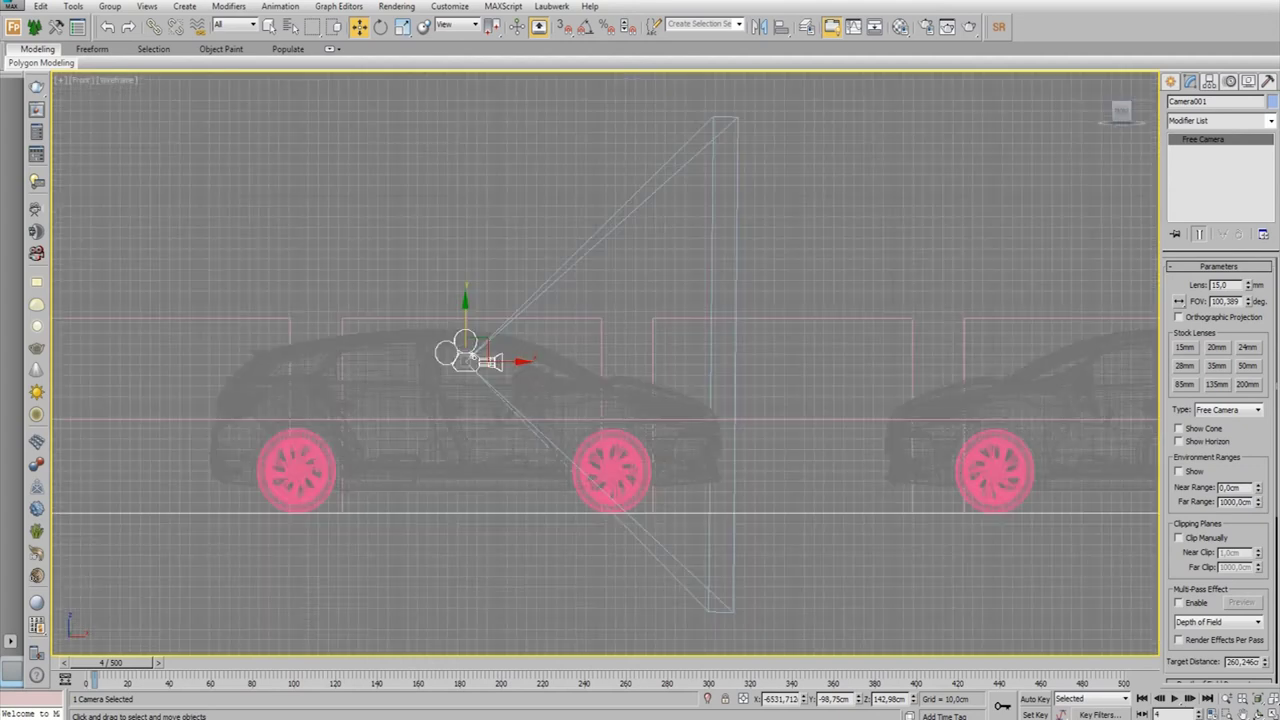
pyautogui.moveTo(466, 352); pyautogui.dragTo(466, 467)
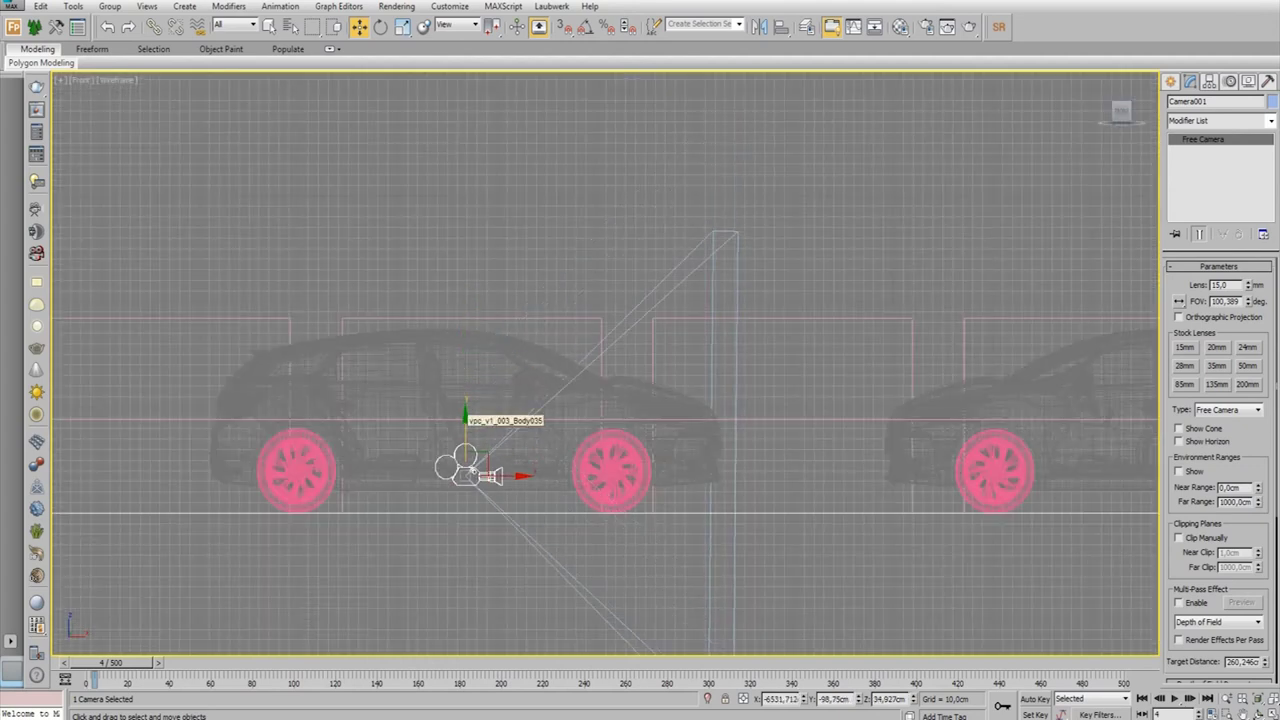
# Rotate Camera001 in Top view to aim along the car, then view through it again
pyautogui.press('t')
pyautogui.scroll(3, 410, 610)
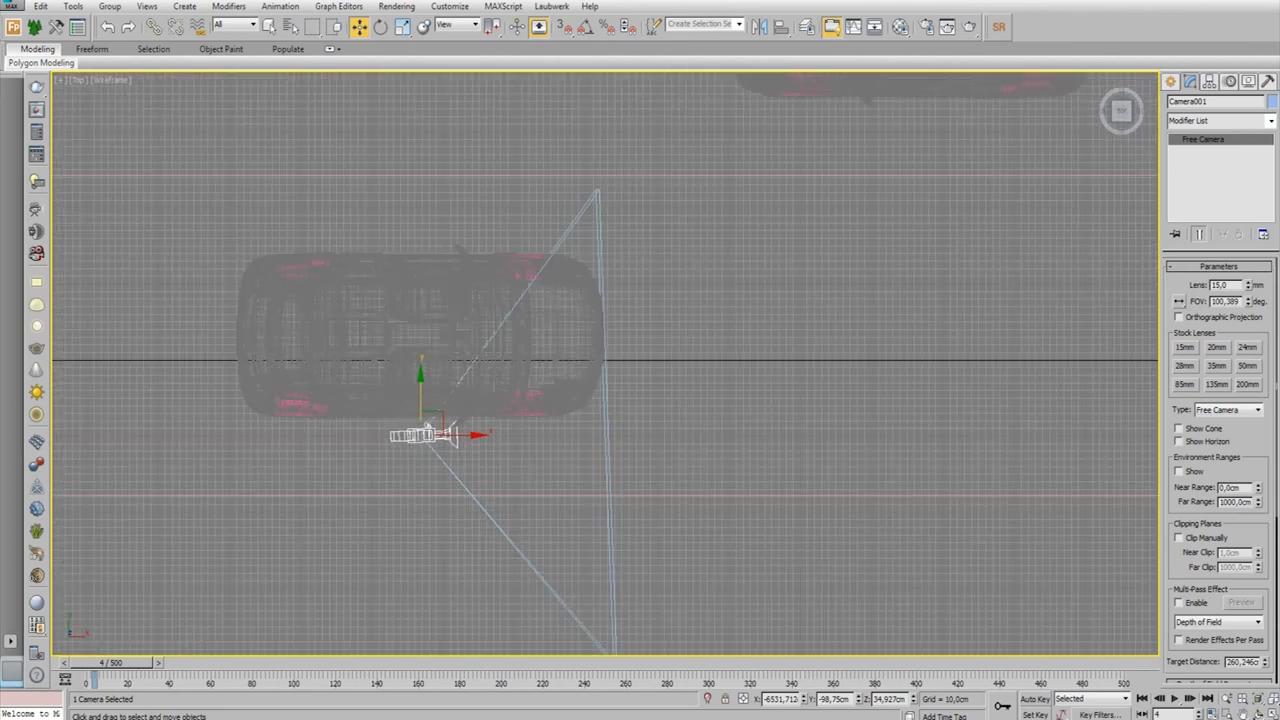
pyautogui.moveTo(462, 410)
pyautogui.mouseDown()
pyautogui.moveTo(475, 455)
pyautogui.moveTo(422, 432)
pyautogui.moveTo(410, 446)
pyautogui.mouseUp()
pyautogui.press('w')
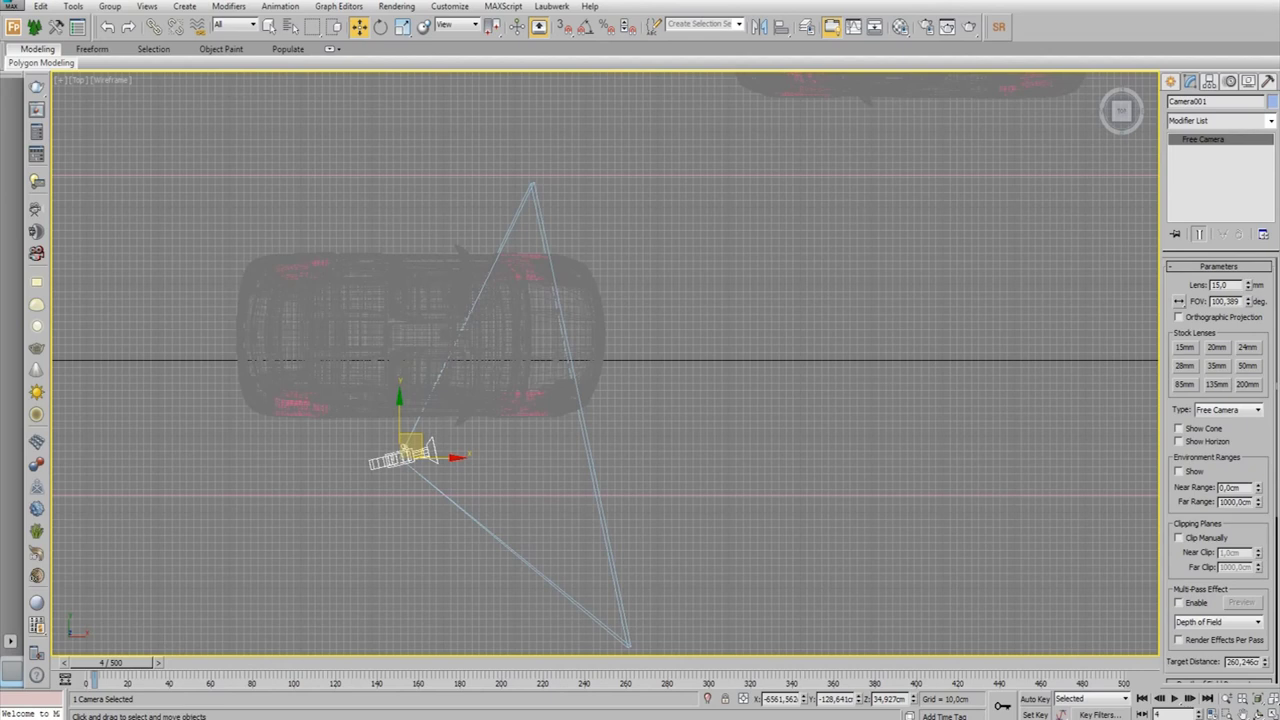
pyautogui.press('c')
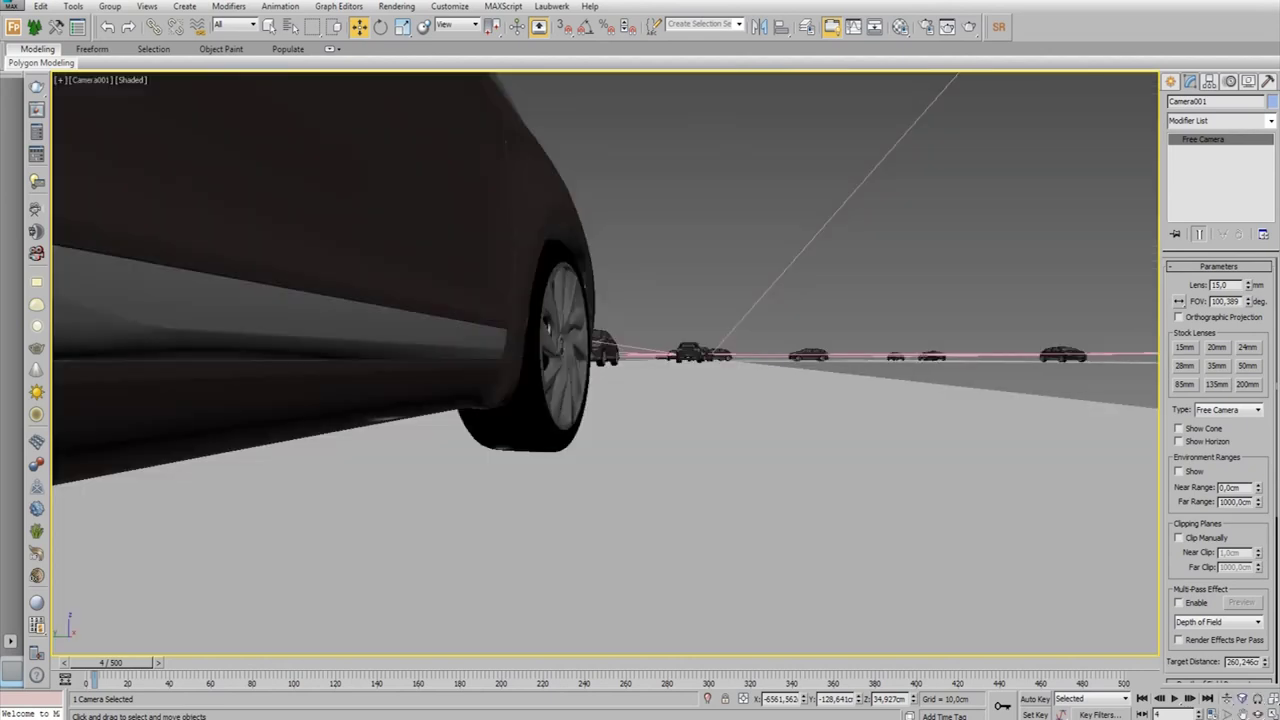
# Raise Camera001 to mirror height, orbit and dolly back to frame the car's side, then preview the animation
pyautogui.moveTo(600, 300); pyautogui.dragTo(600, 460, button='middle')
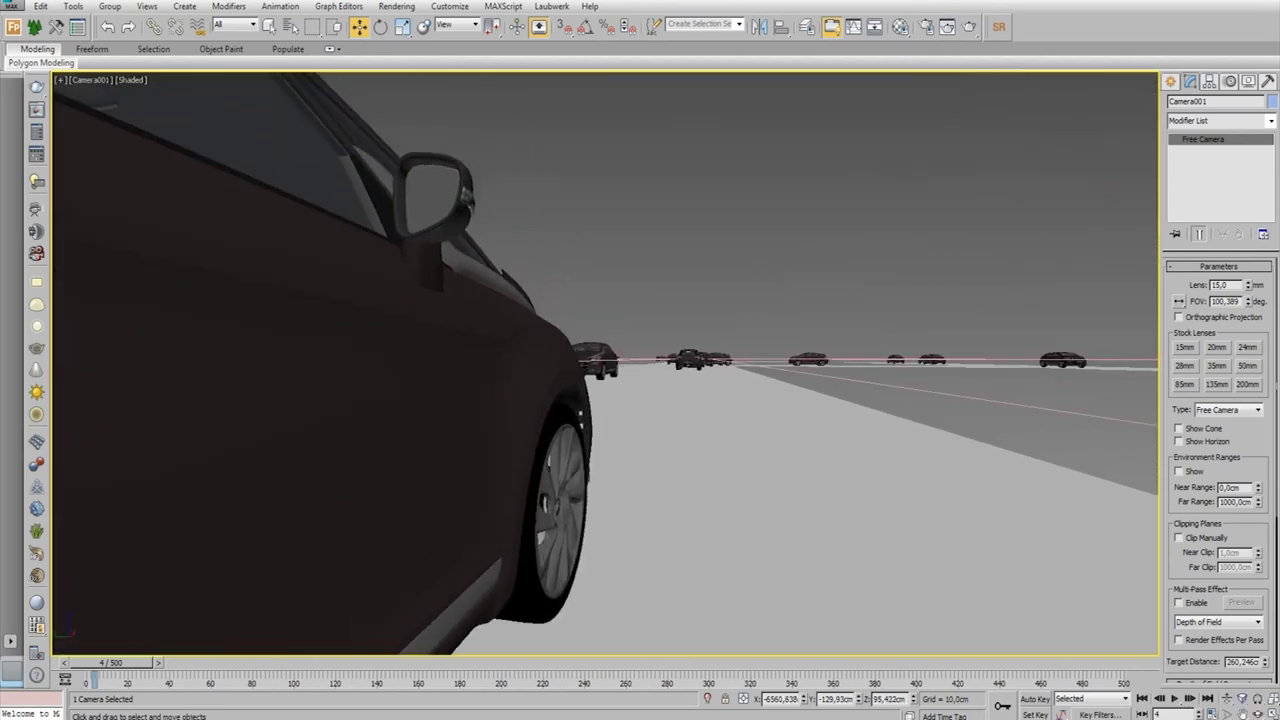
pyautogui.moveTo(600, 400); pyautogui.dragTo(680, 400)
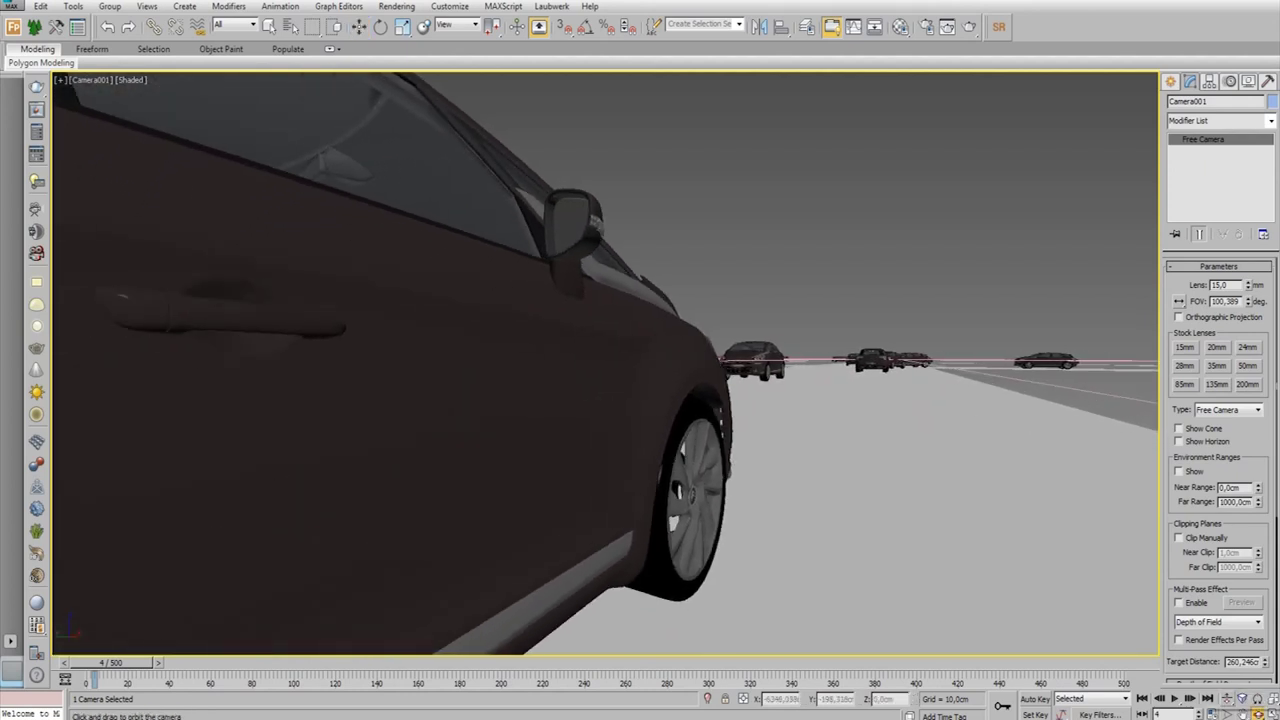
pyautogui.moveTo(600, 400); pyautogui.dragTo(600, 490)
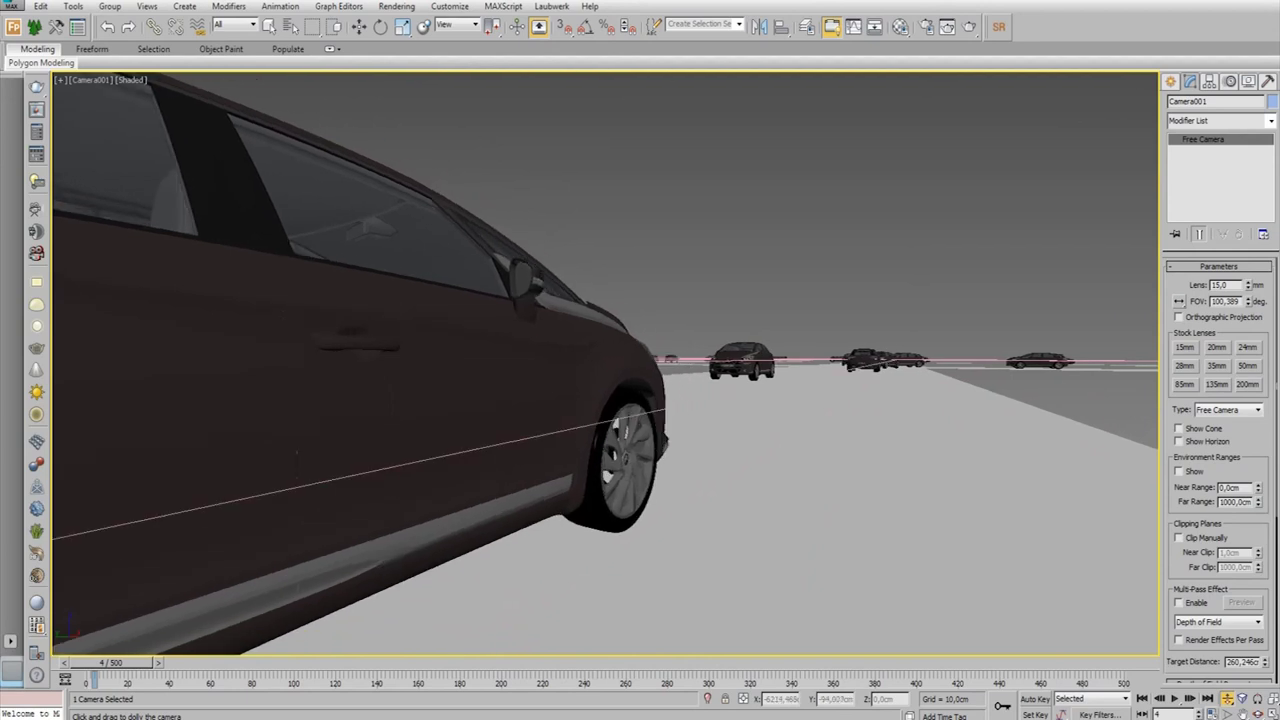
pyautogui.click(1174, 698)
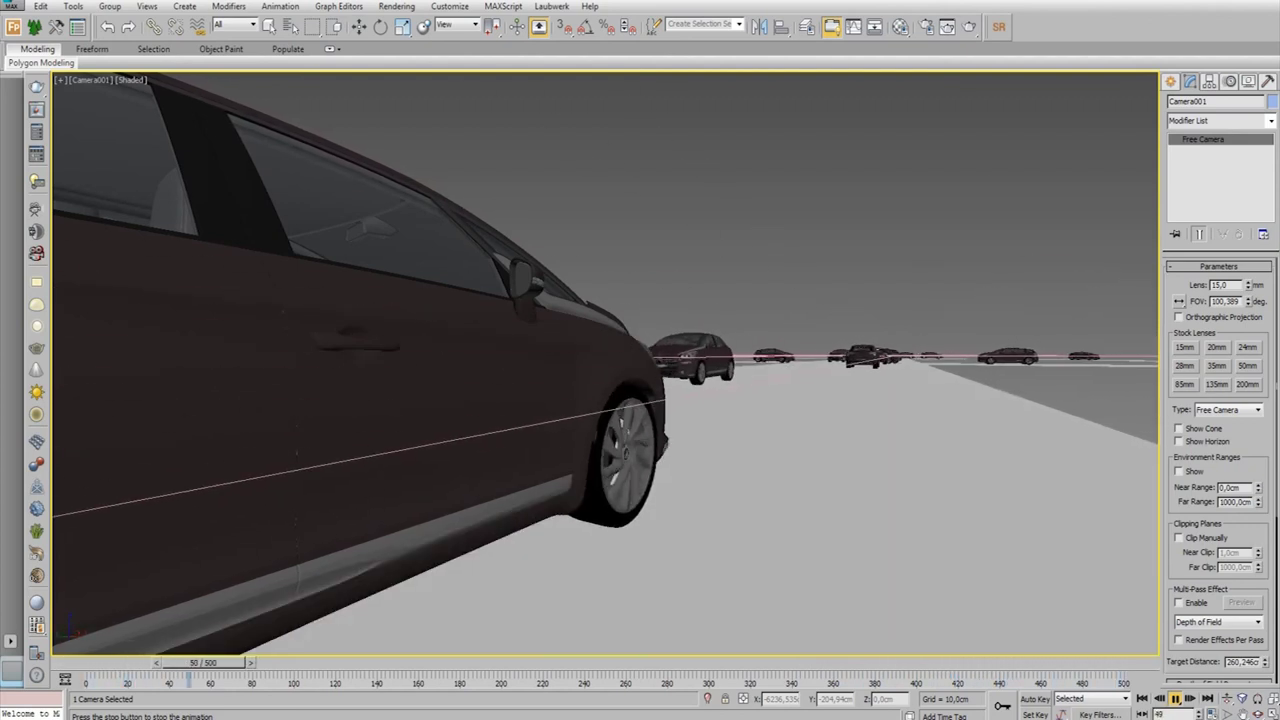
pyautogui.press('w')
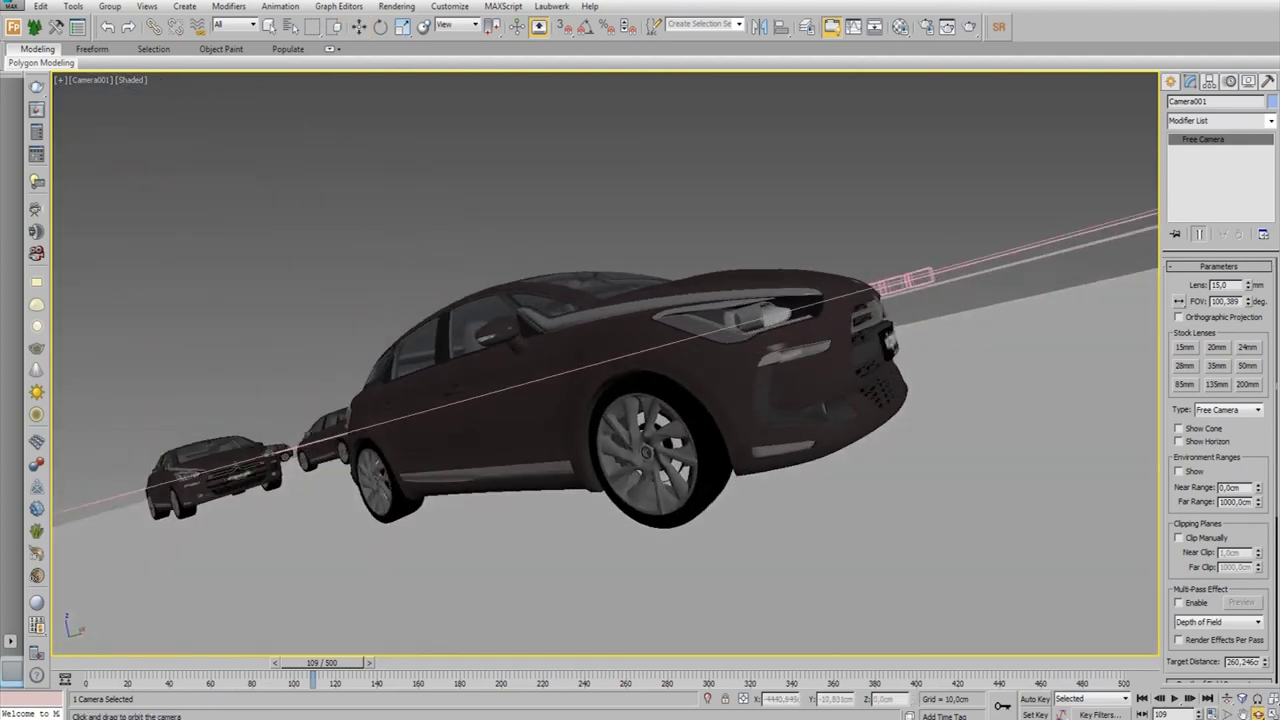
# Orbit Camera001 to look down on the car's front corner, then replay the animation and stop it
pyautogui.moveTo(600, 400); pyautogui.dragTo(720, 420)
pyautogui.moveTo(600, 400)
pyautogui.mouseDown()
pyautogui.moveTo(640, 405)
pyautogui.moveTo(650, 468)
pyautogui.mouseUp()
pyautogui.press('/')
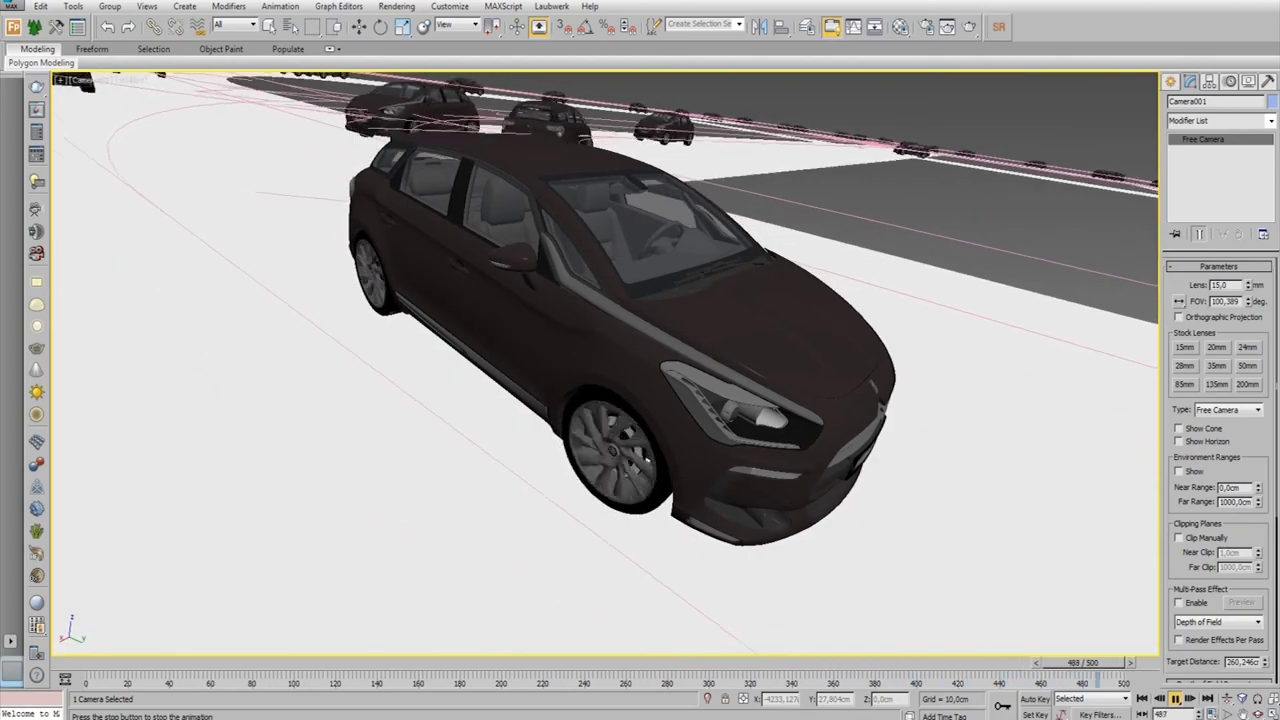
pyautogui.hotkey('ctrl', 'r')
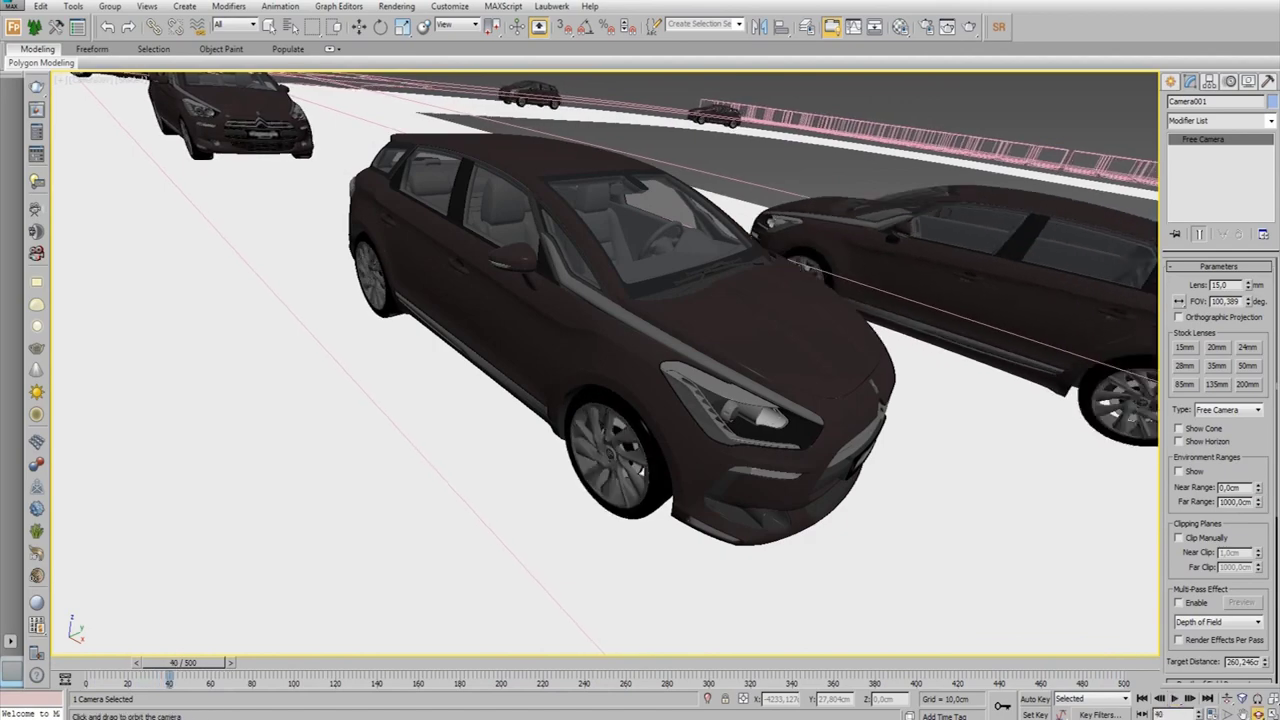